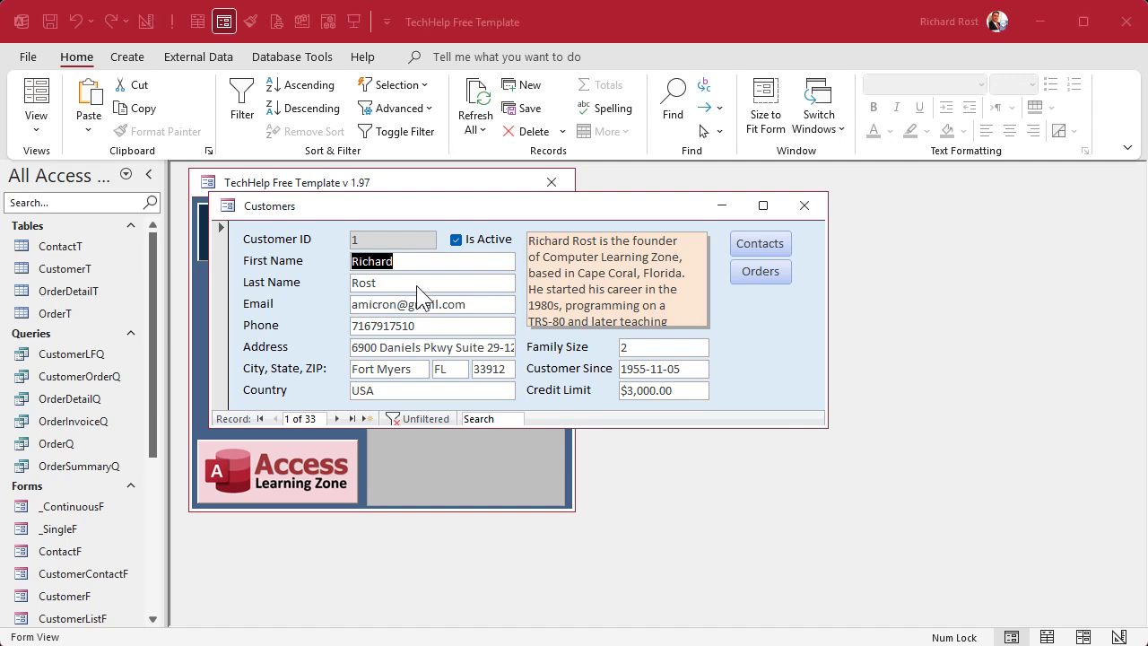
# Close the Customers form and start a new query design on CustomerT with CustomerID as its first field.
pyautogui.click(804, 205)
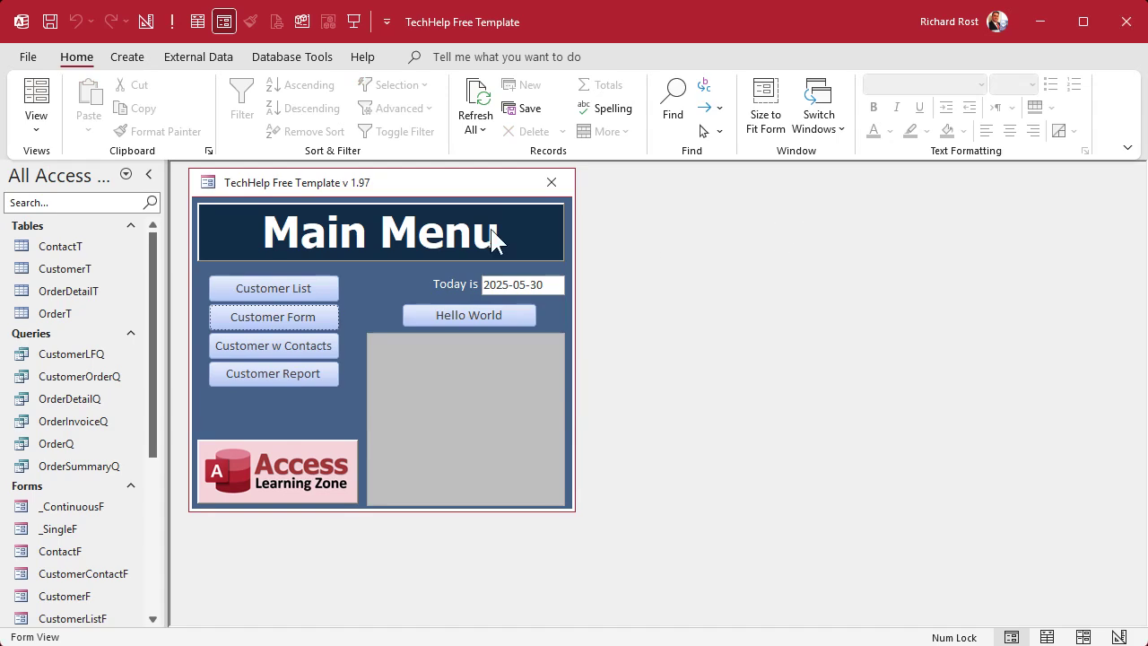
pyautogui.click(127, 56)
pyautogui.click(299, 117)
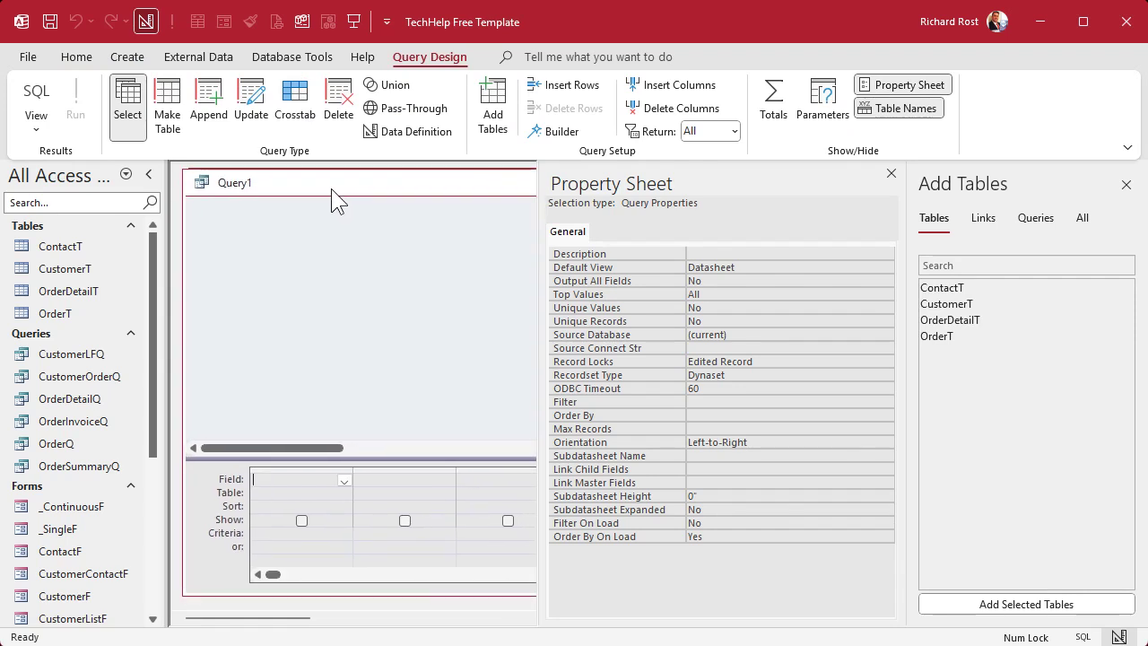
pyautogui.click(890, 173)
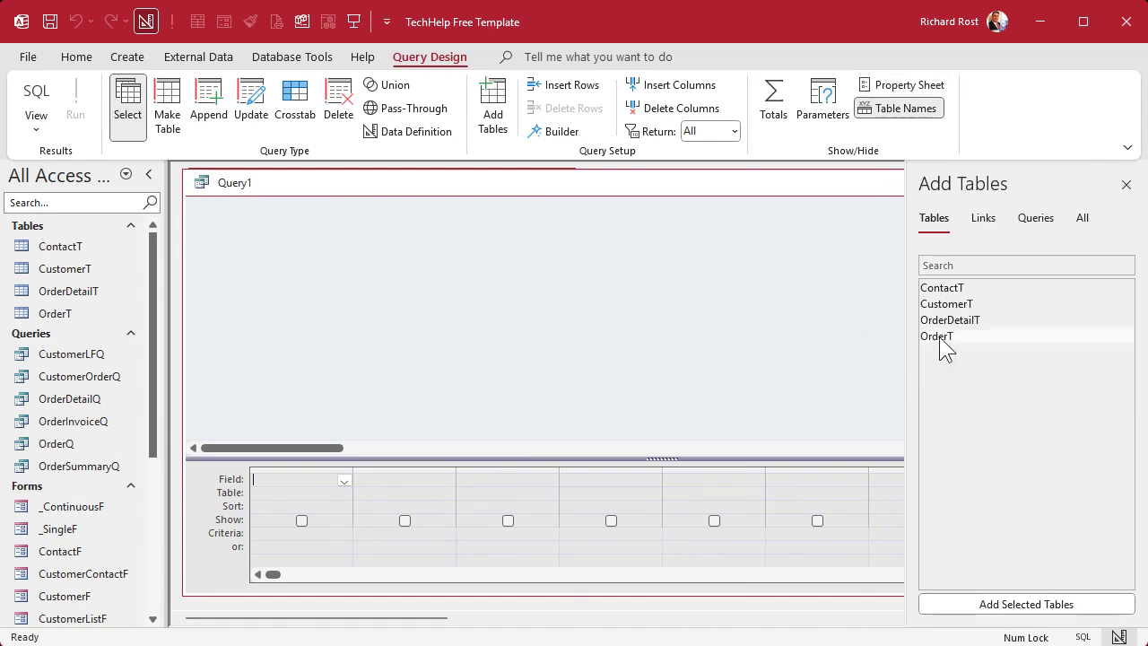
pyautogui.doubleClick(951, 305)
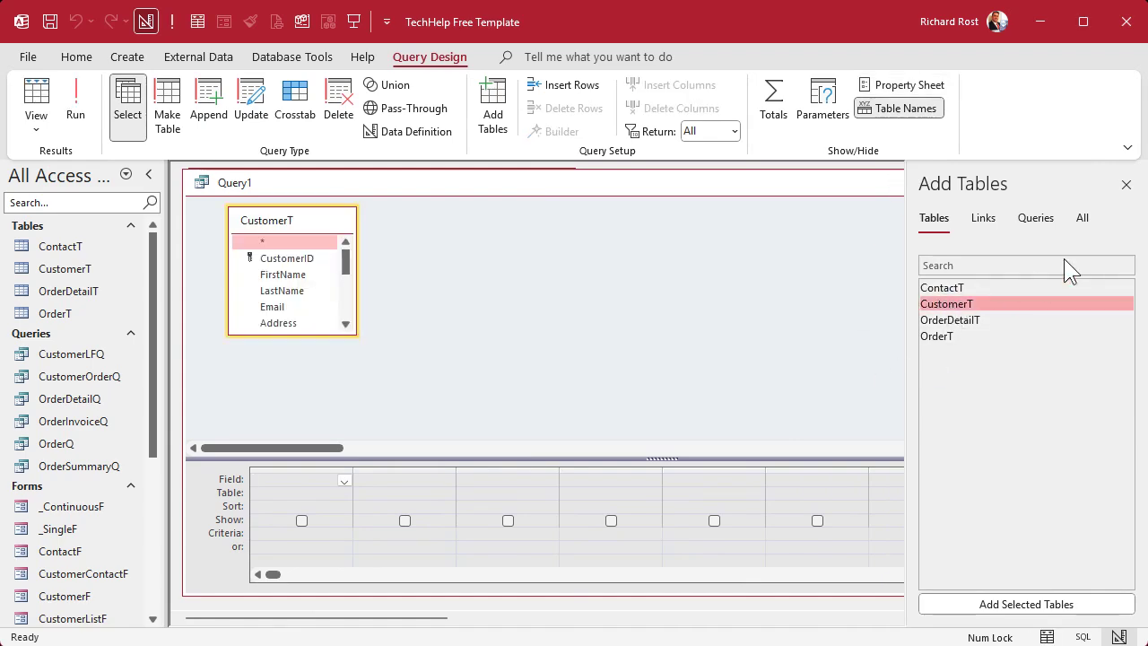
pyautogui.click(1126, 184)
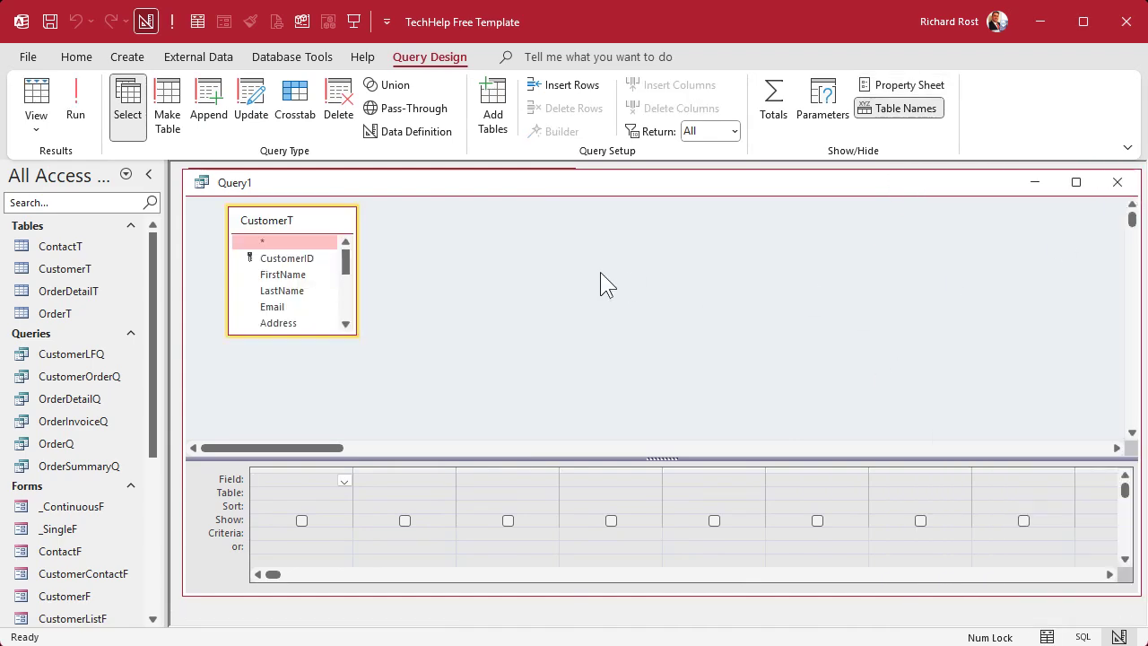
pyautogui.doubleClick(312, 257)
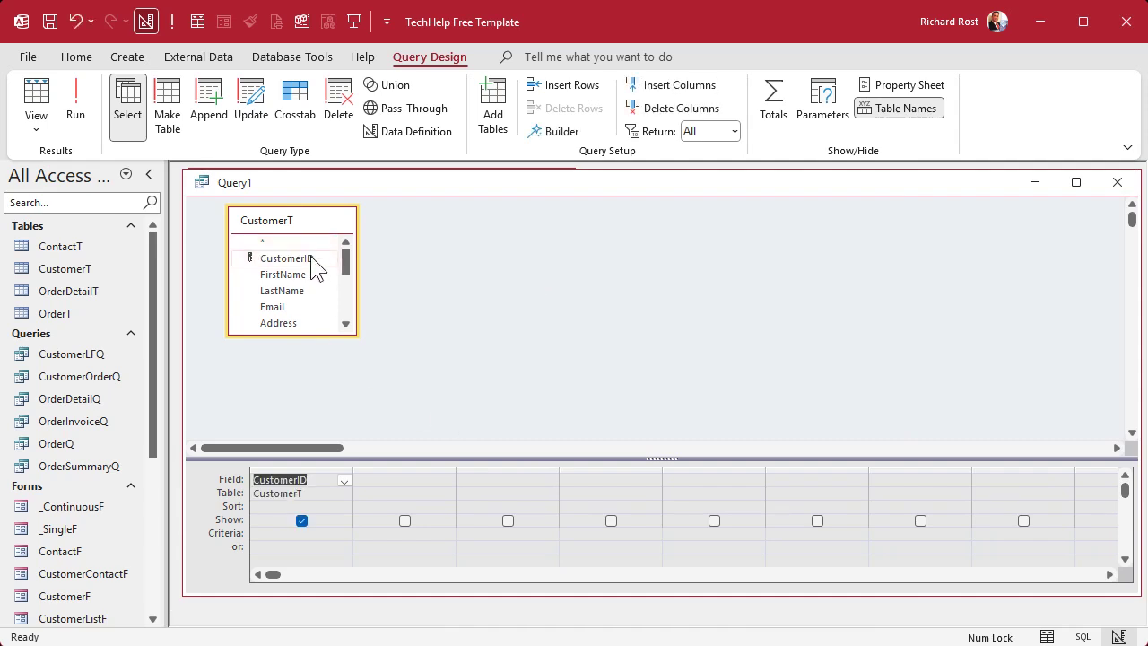
# Widen the second query column and add the calculated field StudentName: FirstName & " " & LastName.
pyautogui.click(393, 482)
pyautogui.moveTo(455, 470); pyautogui.dragTo(553, 470)
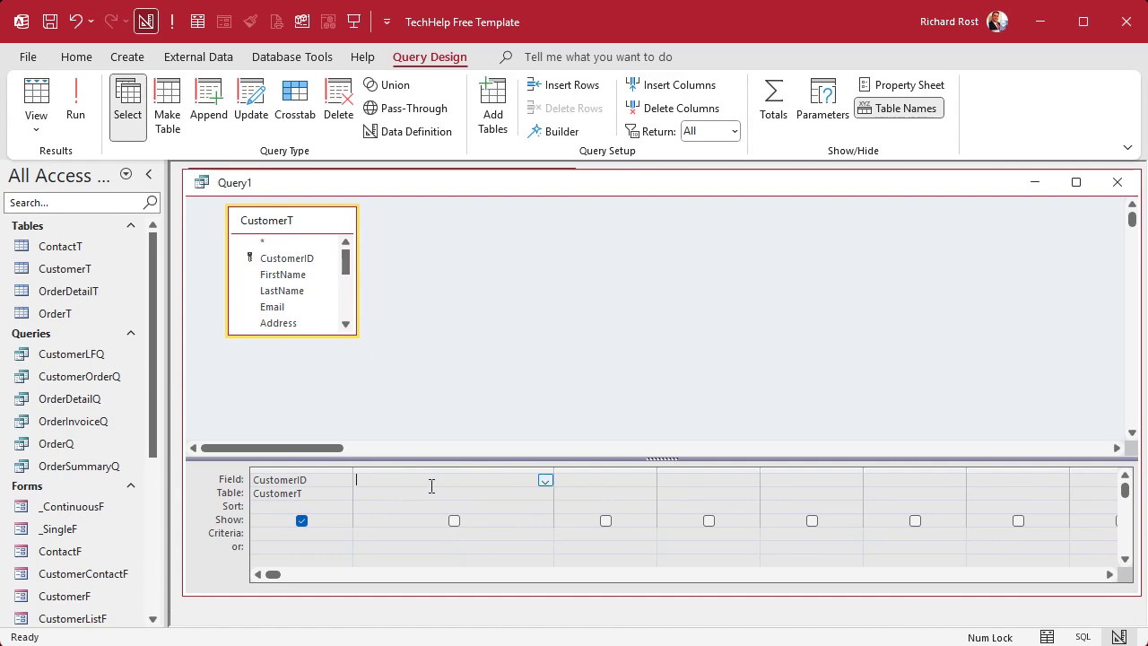
pyautogui.write('StudentName: F')
pyautogui.write('irstName ')
pyautogui.write('& " " & LastName')
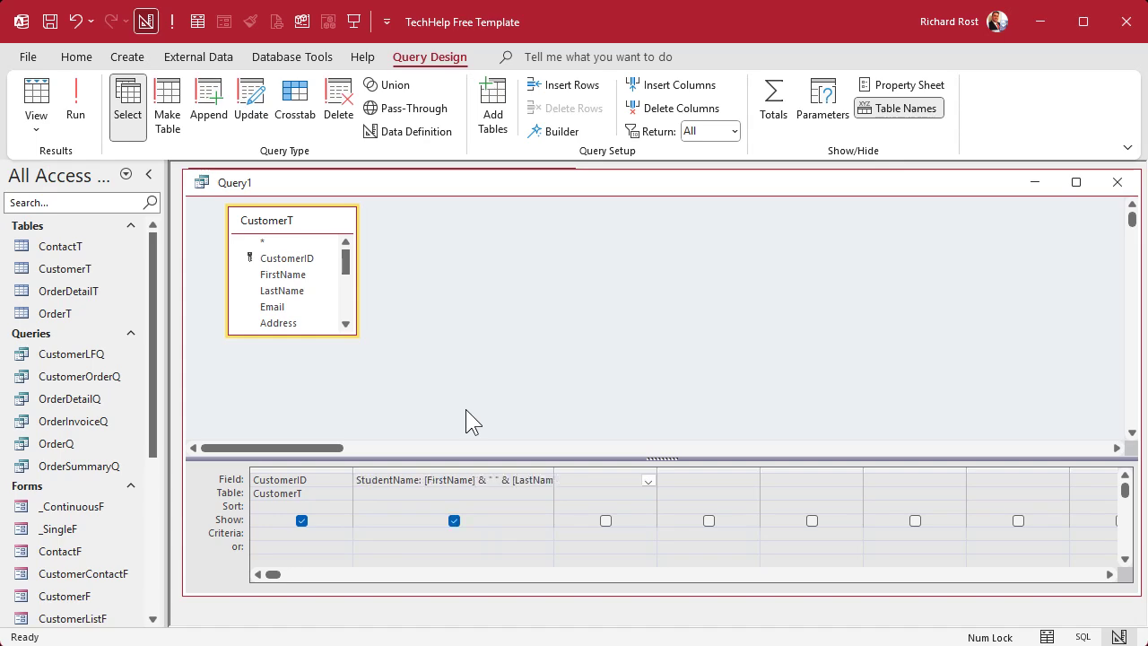
# Examine the full StudentName expression enlarged in the Zoom window, including the space between the quotes.
pyautogui.click(444, 482)
pyautogui.hotkey('shift', 'F2')
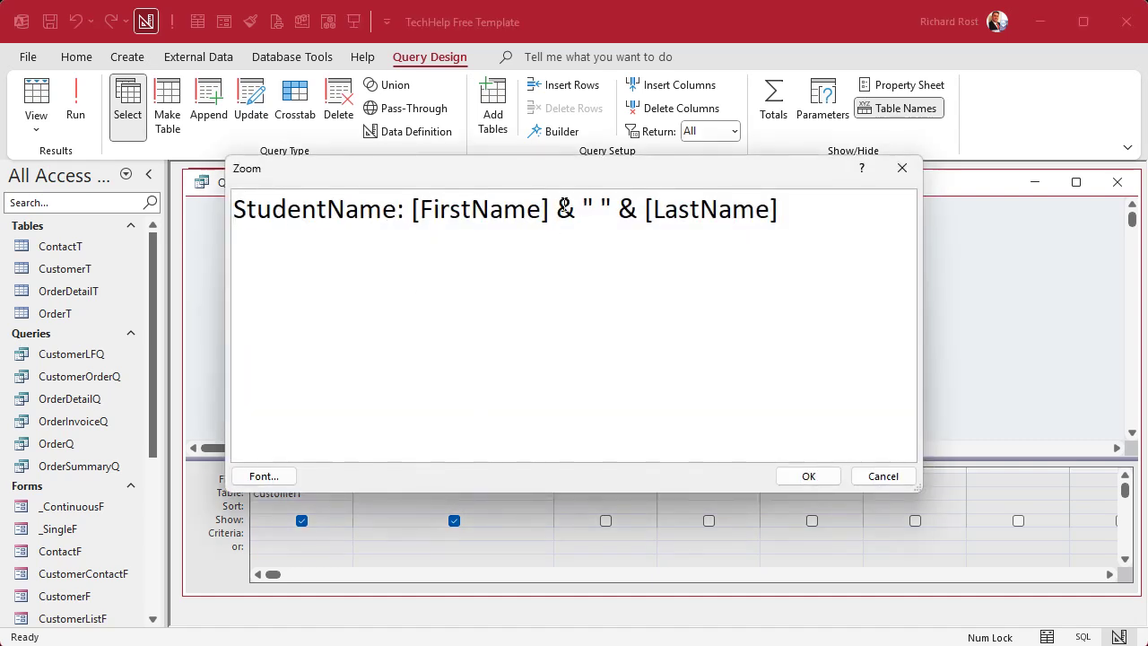
pyautogui.click(596, 208)
pyautogui.hotkey('shift', 'Right')
pyautogui.click(809, 477)
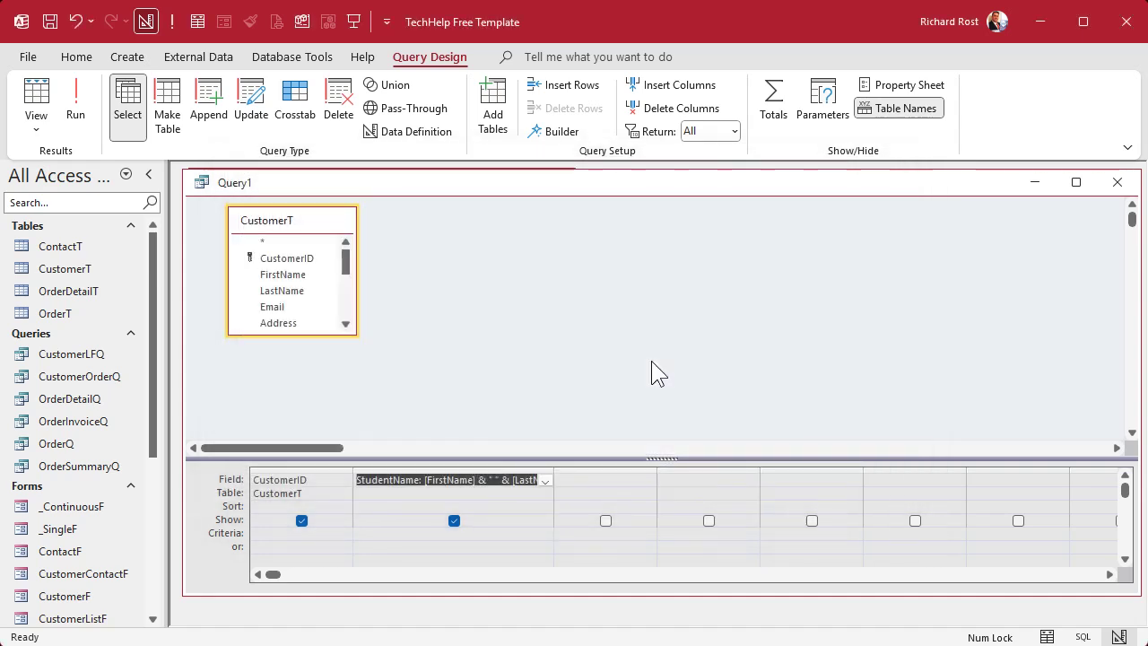
# Enlarge the CustomerT field list and add the IsActive field to the query with the criterion True.
pyautogui.click(652, 363)
pyautogui.moveTo(352, 335); pyautogui.dragTo(354, 422)
pyautogui.moveTo(343, 373); pyautogui.dragTo(351, 404)
pyautogui.doubleClick(280, 412)
pyautogui.click(580, 534)
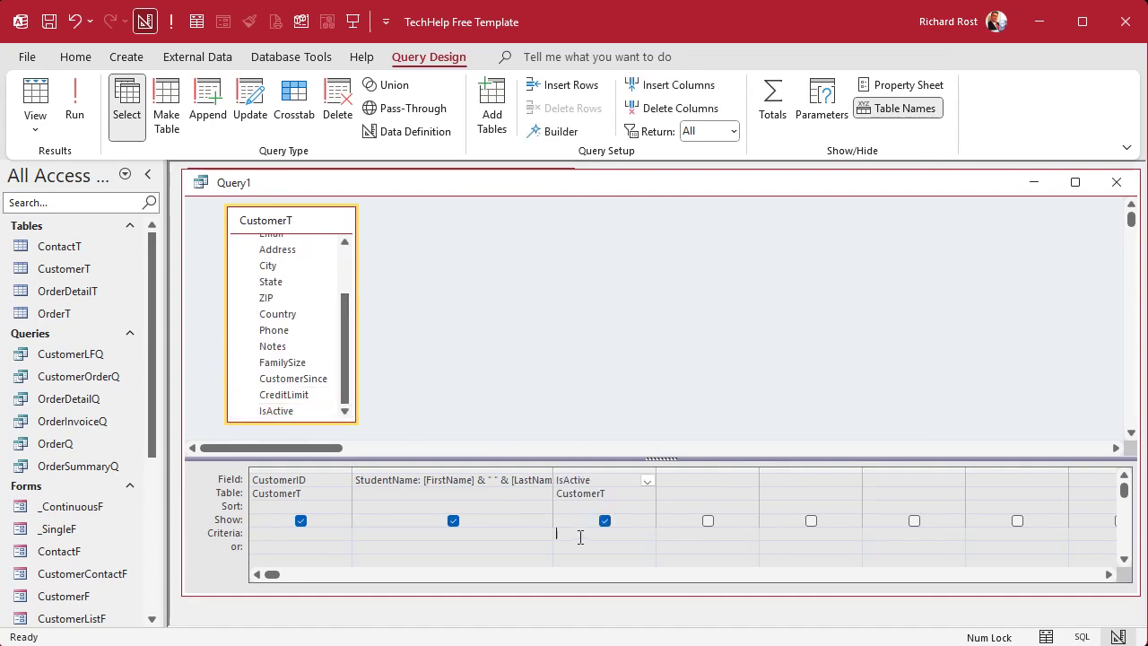
pyautogui.write('True')
pyautogui.click(514, 330)
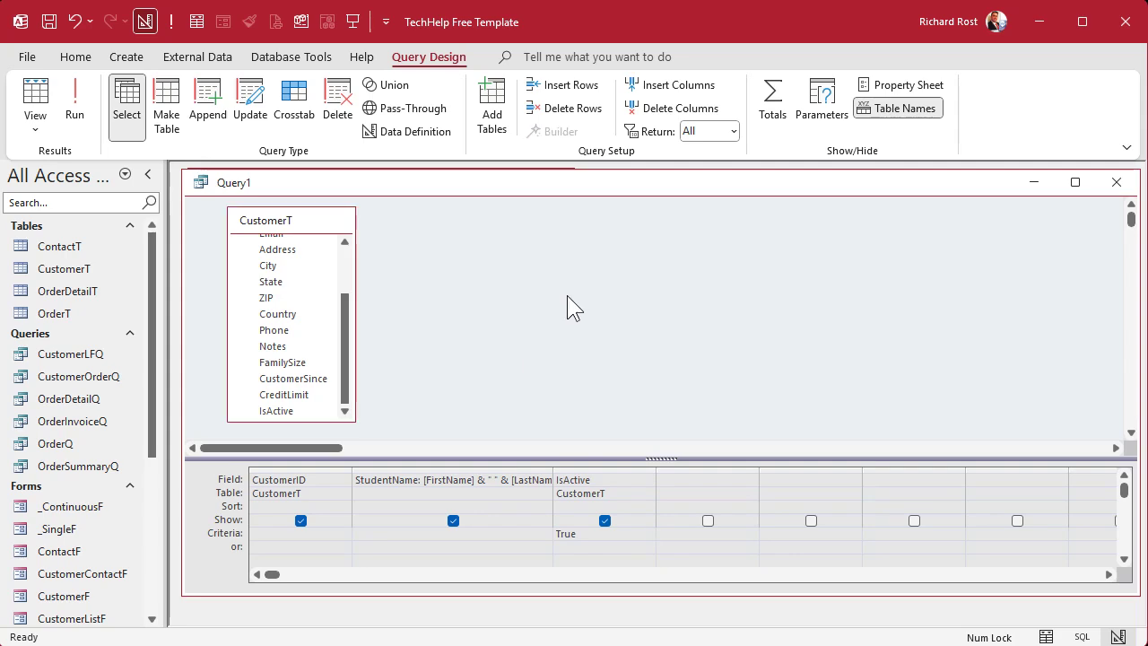
# Save the query as StudentQ.
pyautogui.hotkey('ctrl', 's')
pyautogui.write('StudentQ')
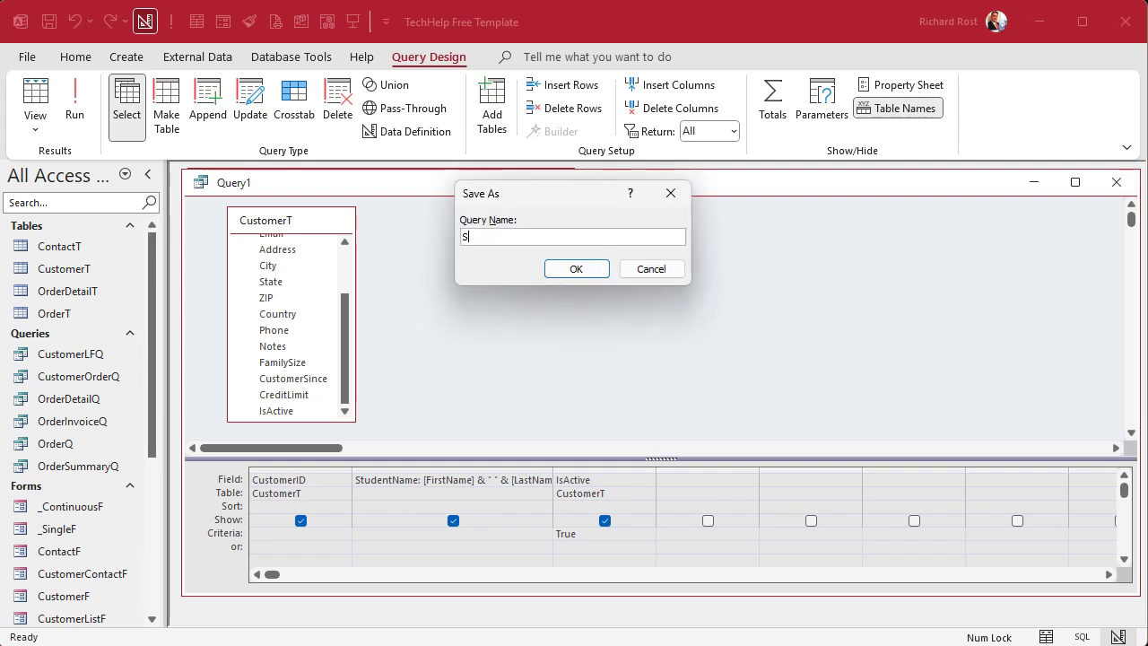
pyautogui.press('Return')
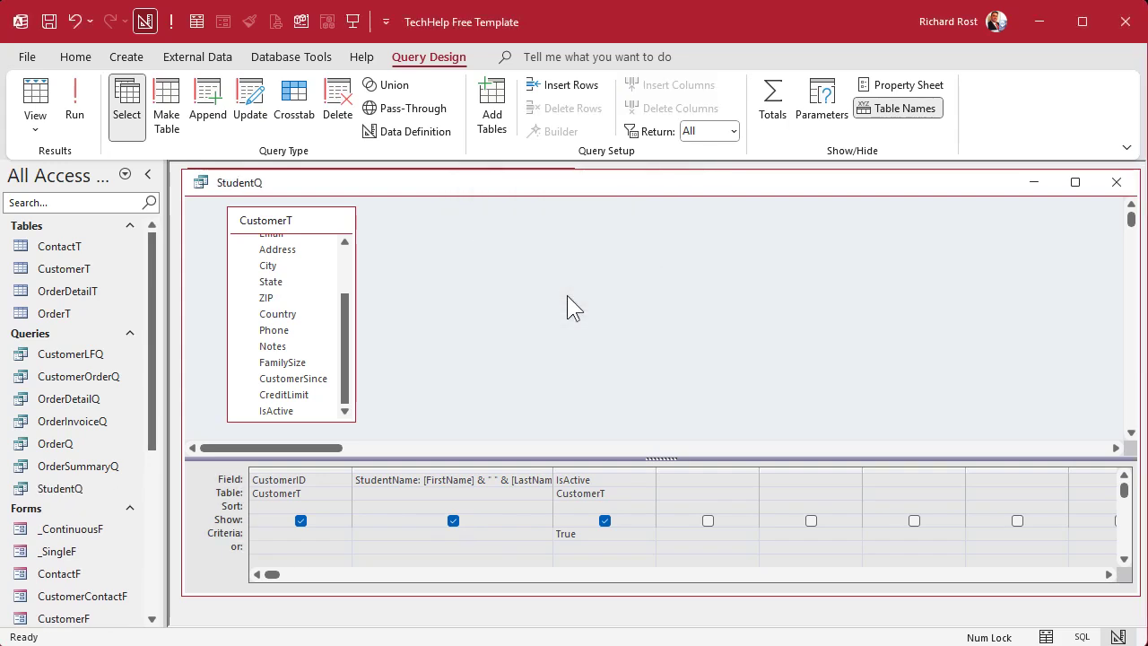
# Sort the query by StudentName in ascending order, then run it and widen the StudentName column.
pyautogui.click(541, 509)
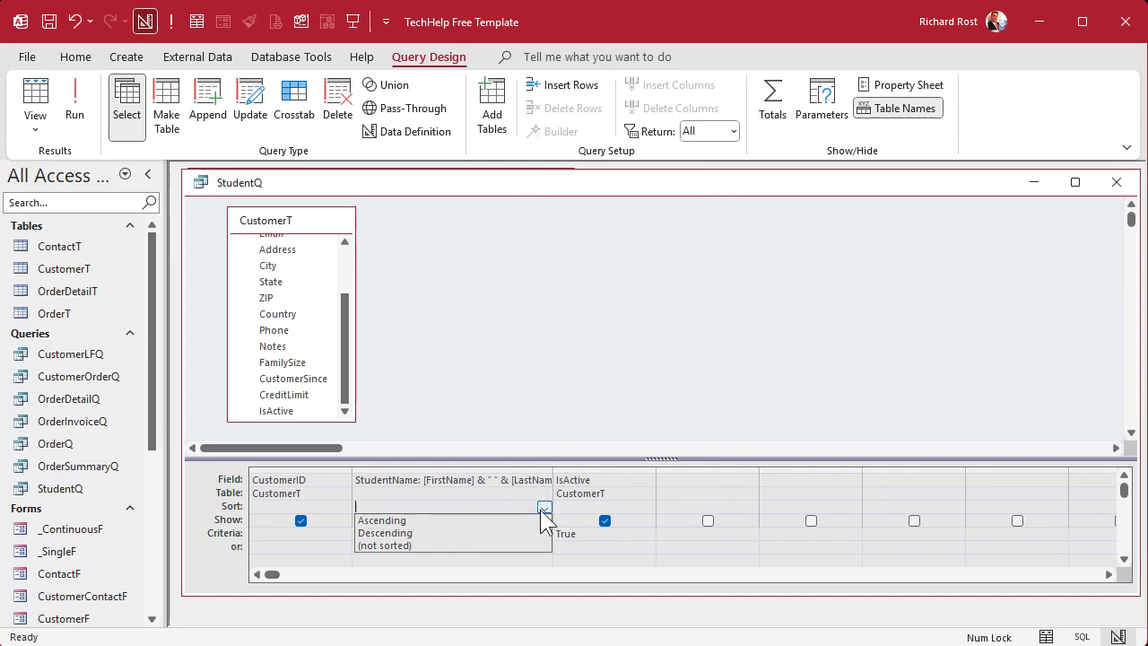
pyautogui.click(530, 520)
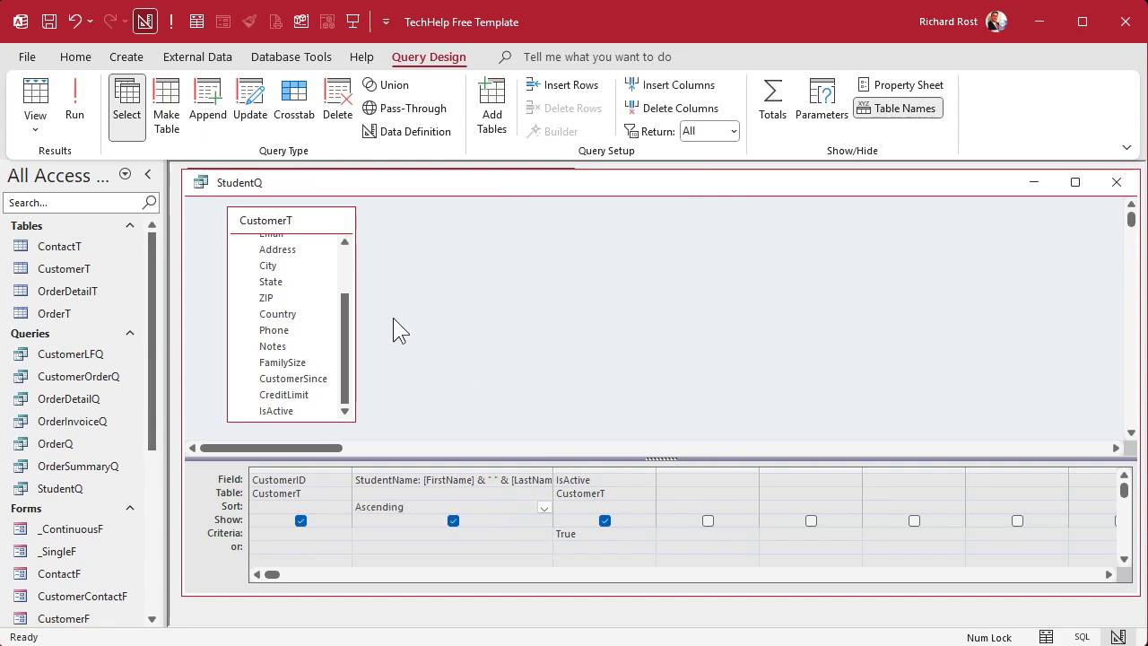
pyautogui.click(75, 108)
pyautogui.moveTo(374, 203); pyautogui.dragTo(438, 203)
# Review the query results and clear the IsActive box for records 10 through 16.
pyautogui.scroll(-4, 350, 402)
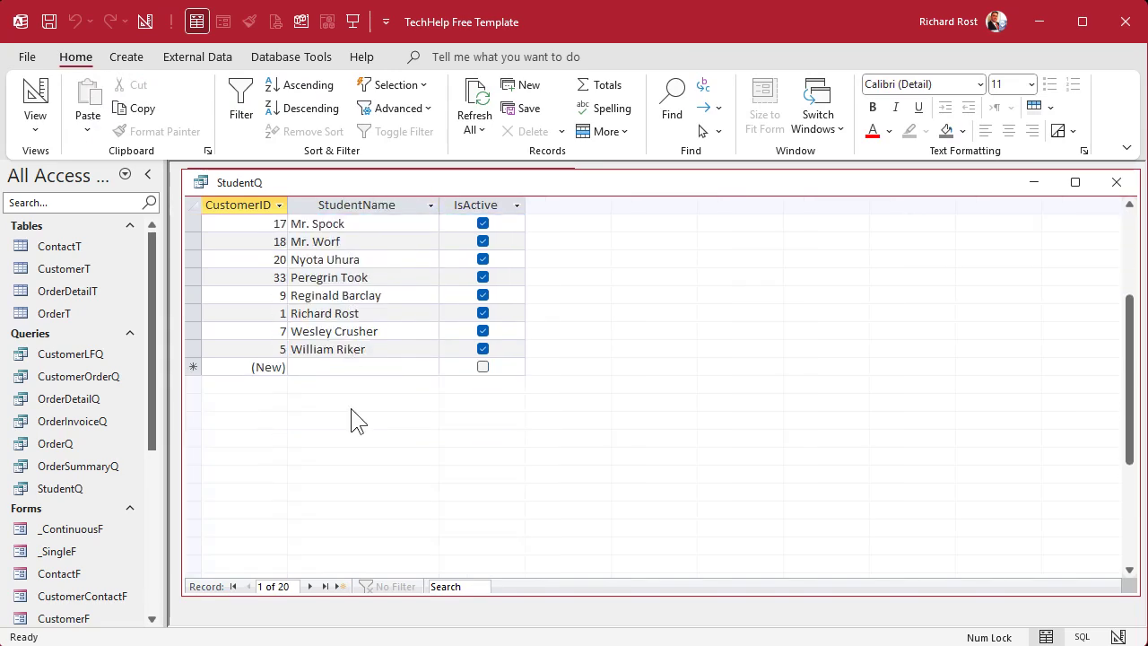
pyautogui.scroll(4, 353, 405)
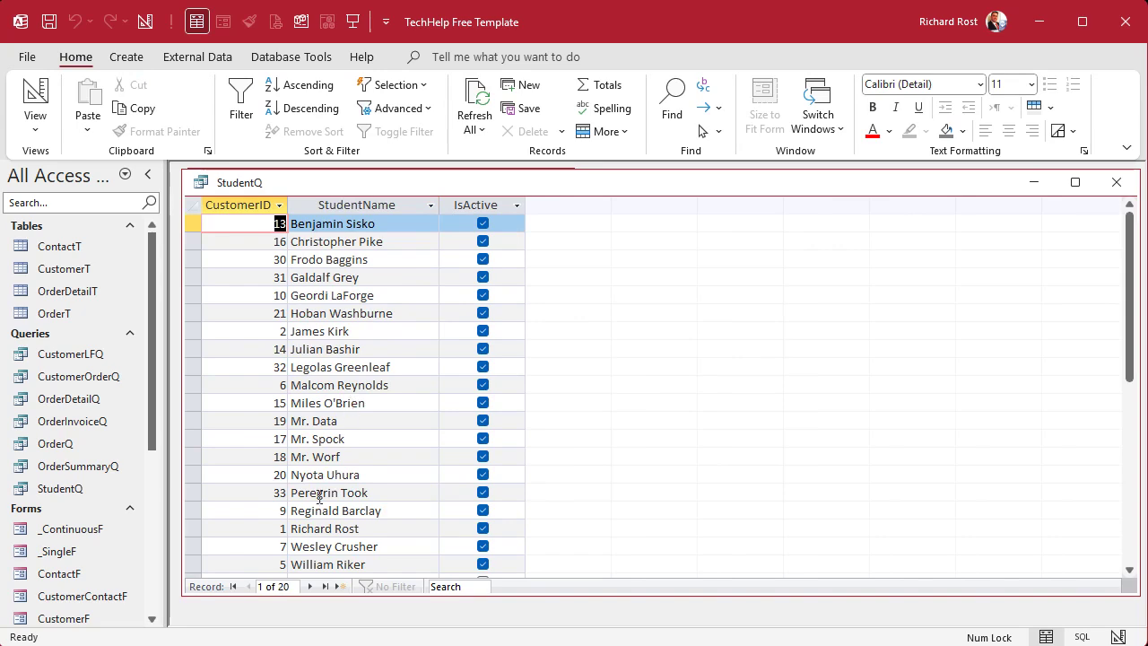
pyautogui.scroll(-3, 409, 470)
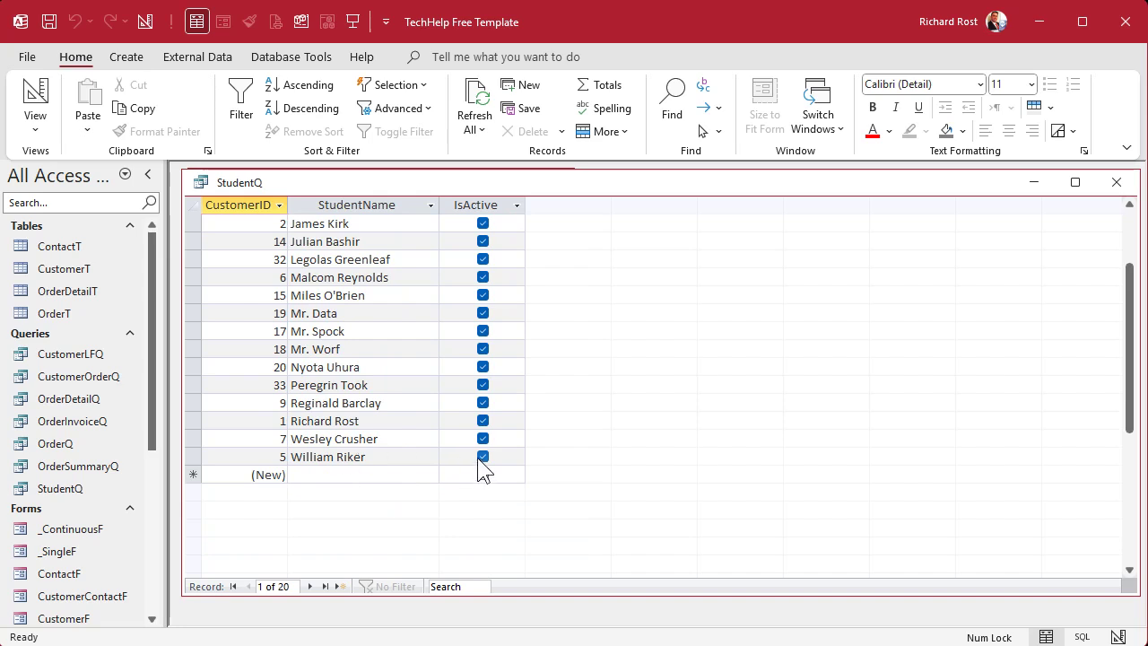
pyautogui.click(482, 386)
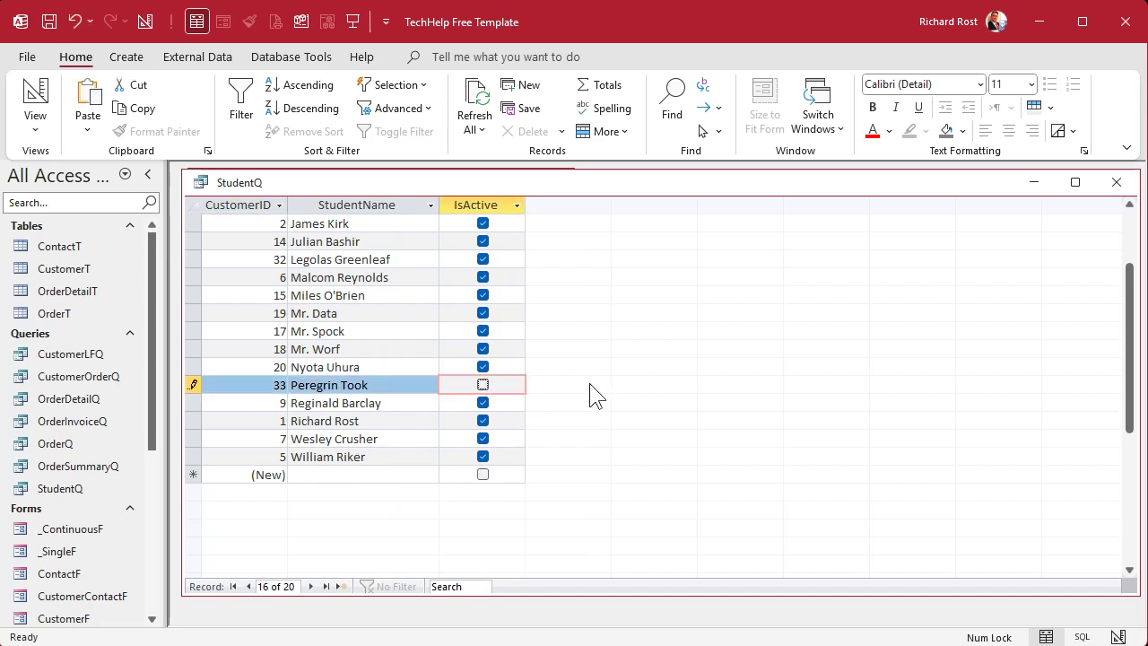
pyautogui.press('Up')
pyautogui.press('space')
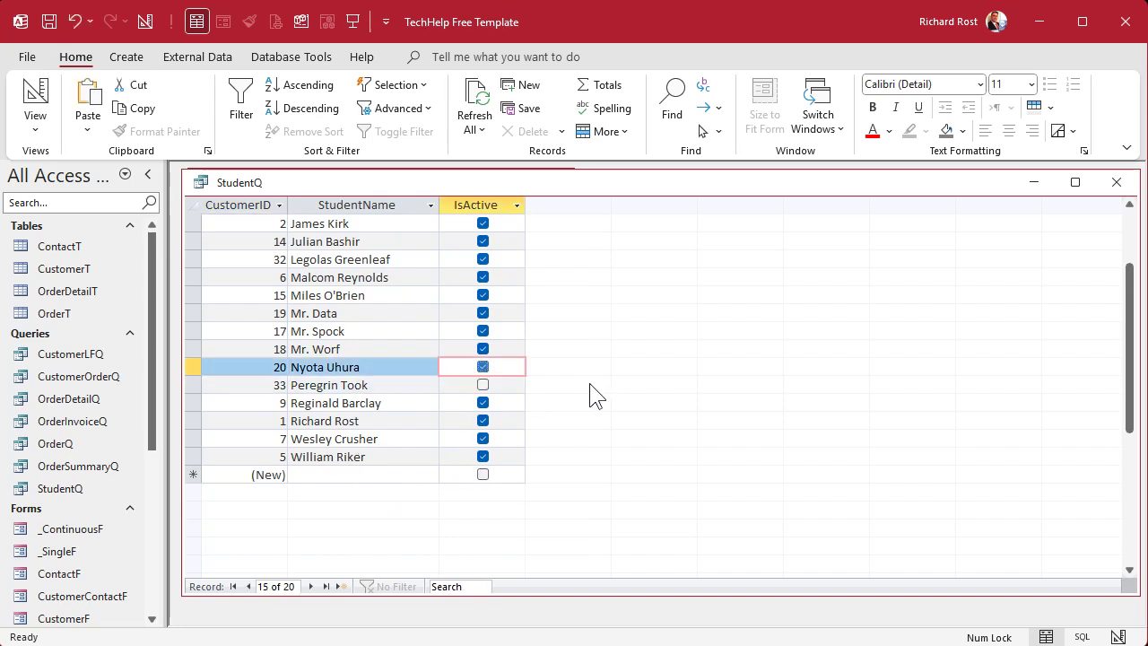
pyautogui.press('Up')
pyautogui.press('space')
pyautogui.press('Up')
pyautogui.press('space')
pyautogui.press('Up')
pyautogui.press('space')
pyautogui.press('Up')
pyautogui.press('space')
pyautogui.press('Up')
pyautogui.press('space')
pyautogui.press('Up')
pyautogui.press('Up')
pyautogui.press('Up')
pyautogui.press('Up')
pyautogui.press('Up')
pyautogui.press('Up')
pyautogui.press('Up')
pyautogui.press('Up')
pyautogui.press('Up')
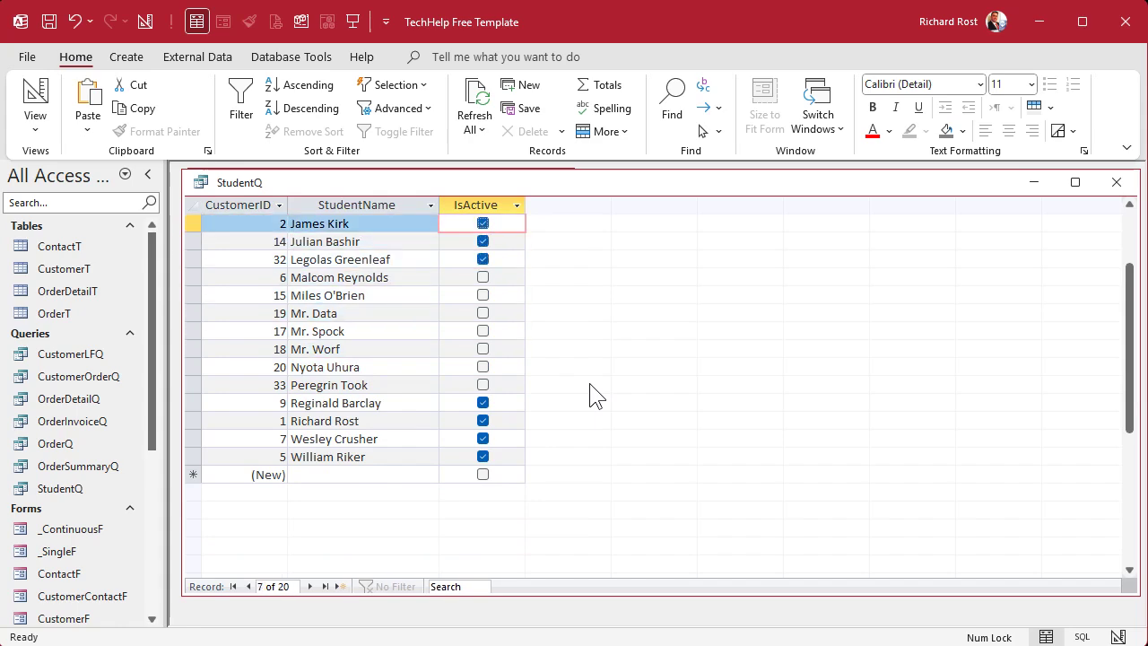
# Clear the IsActive box for the first six records of the query results.
pyautogui.press('Down')
pyautogui.press('Down')
pyautogui.press('Down')
pyautogui.press('Down')
pyautogui.press('Down')
pyautogui.press('space')
pyautogui.press('Up')
pyautogui.press('space')
pyautogui.press('Up')
pyautogui.press('space')
pyautogui.press('Up')
pyautogui.press('space')
pyautogui.press('Up')
pyautogui.press('space')
pyautogui.press('Up')
pyautogui.press('space')
pyautogui.press('Down')
pyautogui.press('Down')
pyautogui.press('Down')
pyautogui.press('Down')
pyautogui.press('Down')
pyautogui.press('Down')
pyautogui.press('Down')
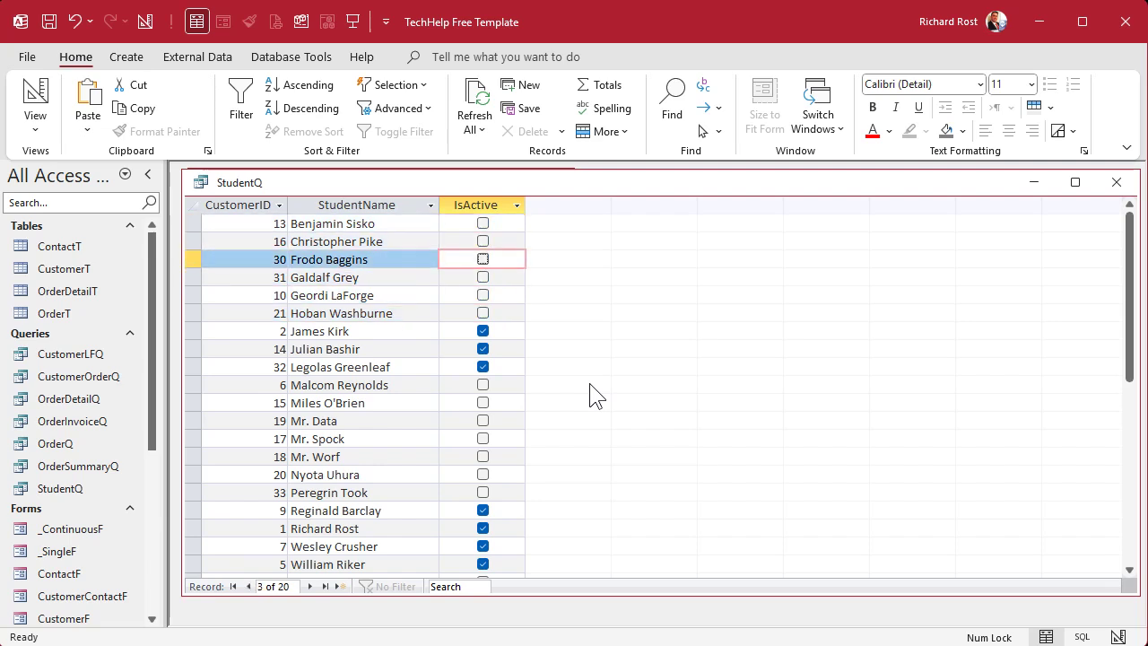
# Clear IsActive for records 8 and 9 and mark record 13 as active again.
pyautogui.press('space')
pyautogui.press('Down')
pyautogui.press('space')
pyautogui.press('Down')
pyautogui.press('Down')
pyautogui.press('Down')
pyautogui.press('Down')
pyautogui.press('Down')
pyautogui.press('Up')
pyautogui.press('space')
pyautogui.press('Down')
pyautogui.press('Down')
pyautogui.press('Down')
pyautogui.press('Down')
pyautogui.press('Down')
pyautogui.press('Down')
pyautogui.press('Down')
pyautogui.press('Down')
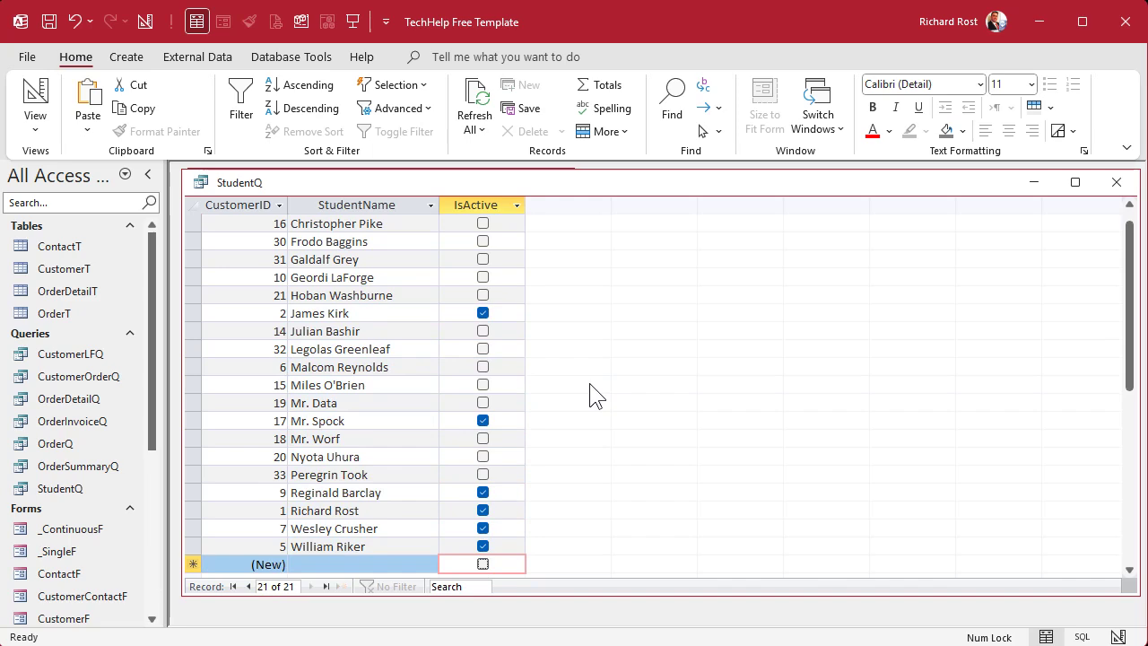
# Close StudentQ with its layout changes saved, reopen it to check the filtered student list, and close it again.
pyautogui.click(1113, 184)
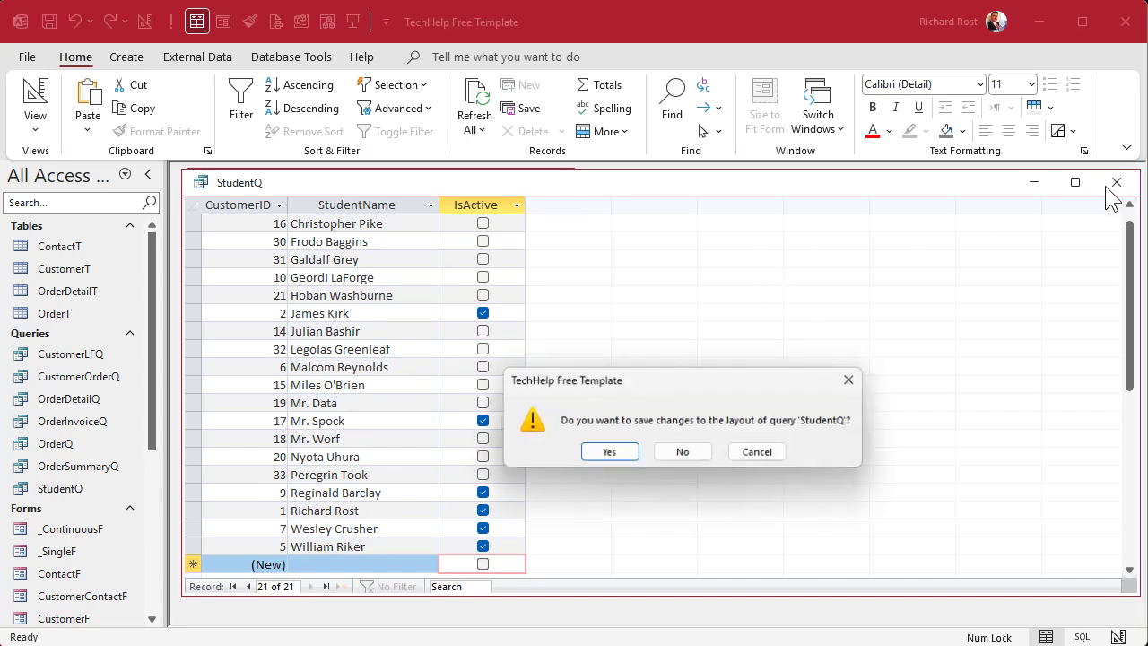
pyautogui.click(657, 459)
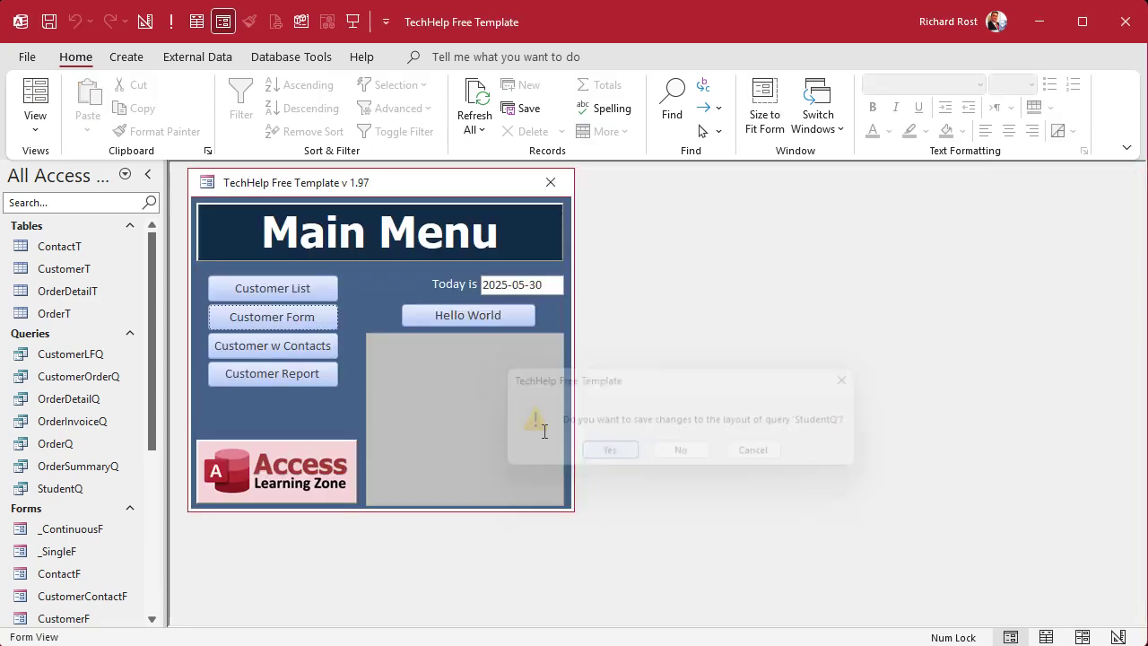
pyautogui.doubleClick(58, 496)
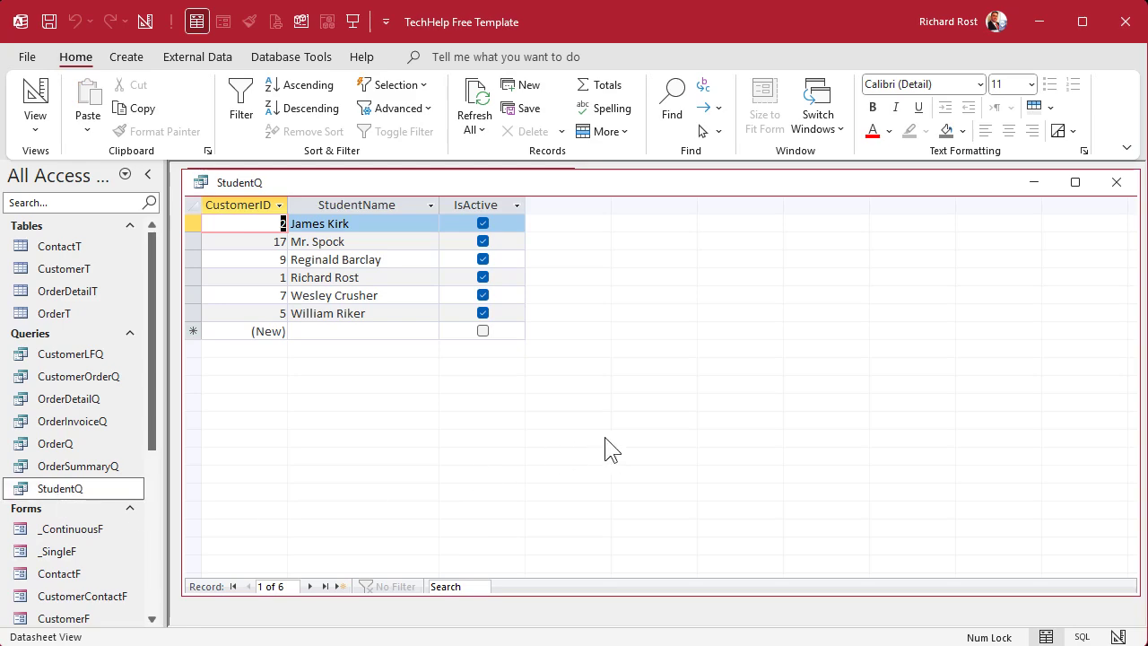
pyautogui.click(1117, 187)
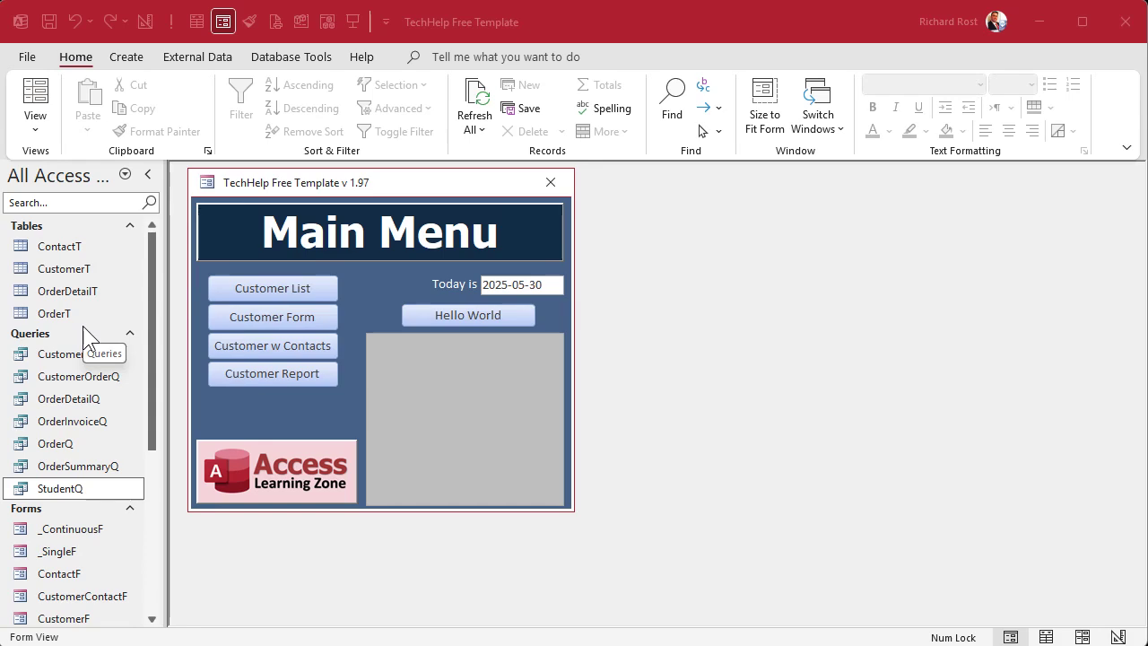
# Create a new table in design view and add an AttendanceID field with the AutoNumber data type.
pyautogui.click(133, 63)
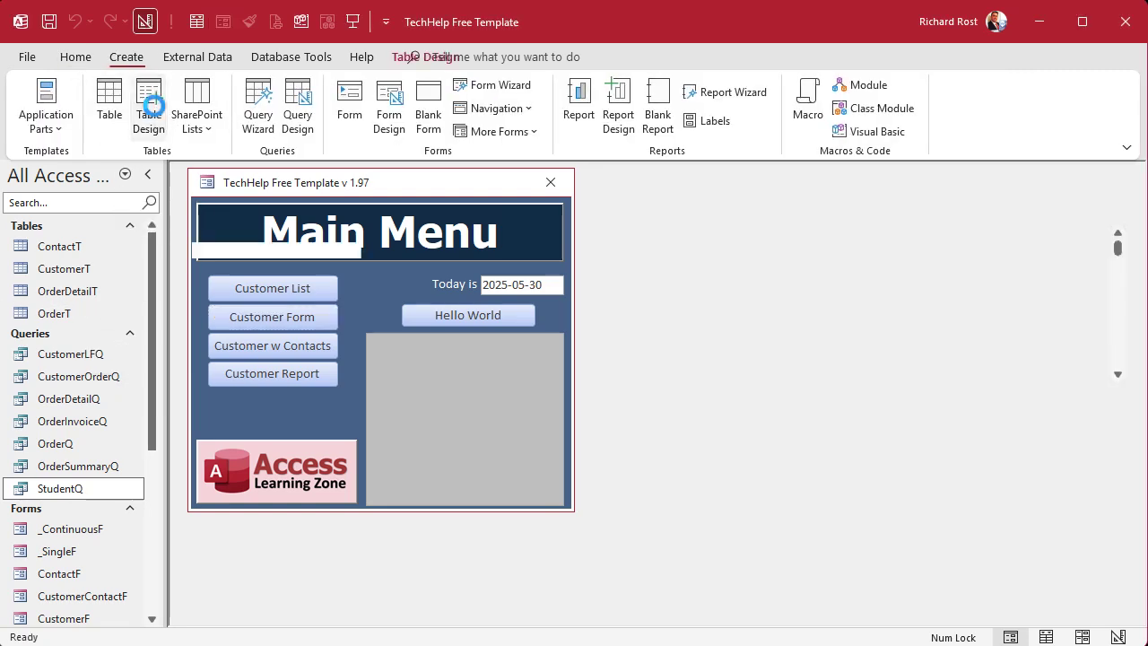
pyautogui.click(149, 112)
pyautogui.moveTo(266, 215); pyautogui.dragTo(275, 192)
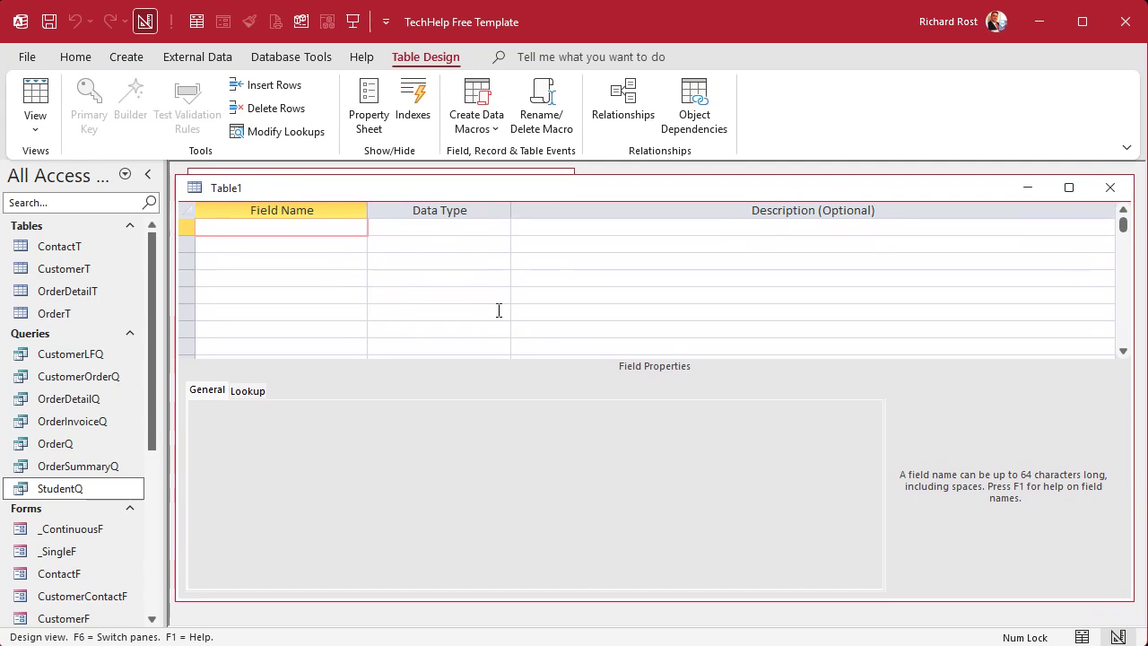
pyautogui.write('AttendanceID')
pyautogui.press('Tab')
pyautogui.press('Tab')
pyautogui.press('Tab')
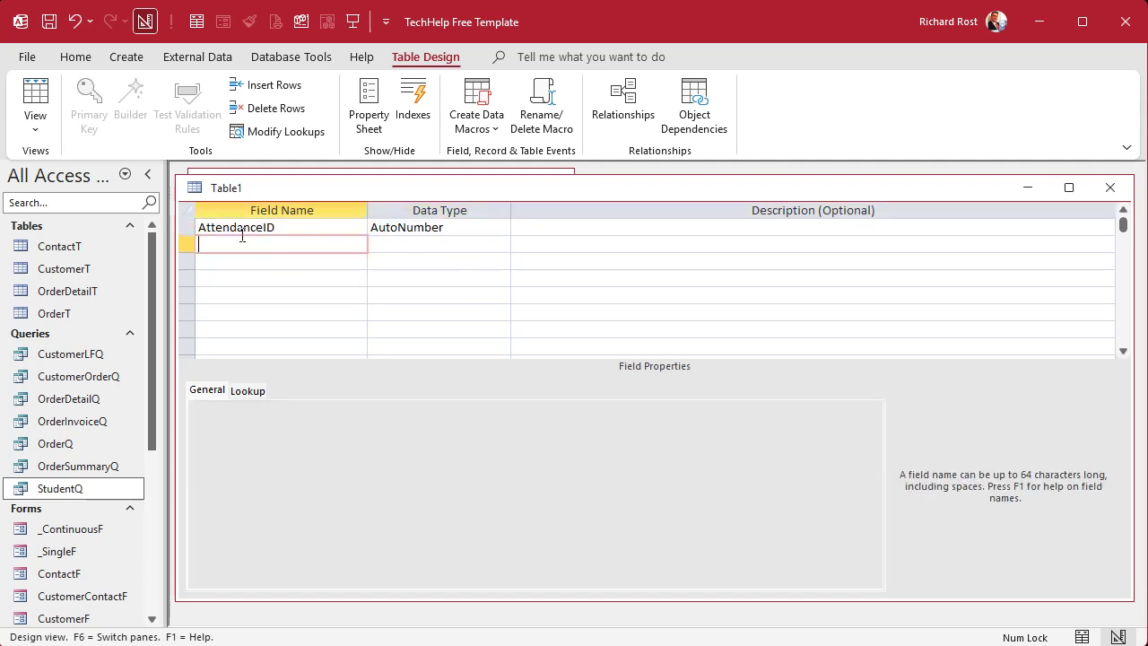
pyautogui.moveTo(231, 227); pyautogui.dragTo(263, 228)
pyautogui.click(239, 228)
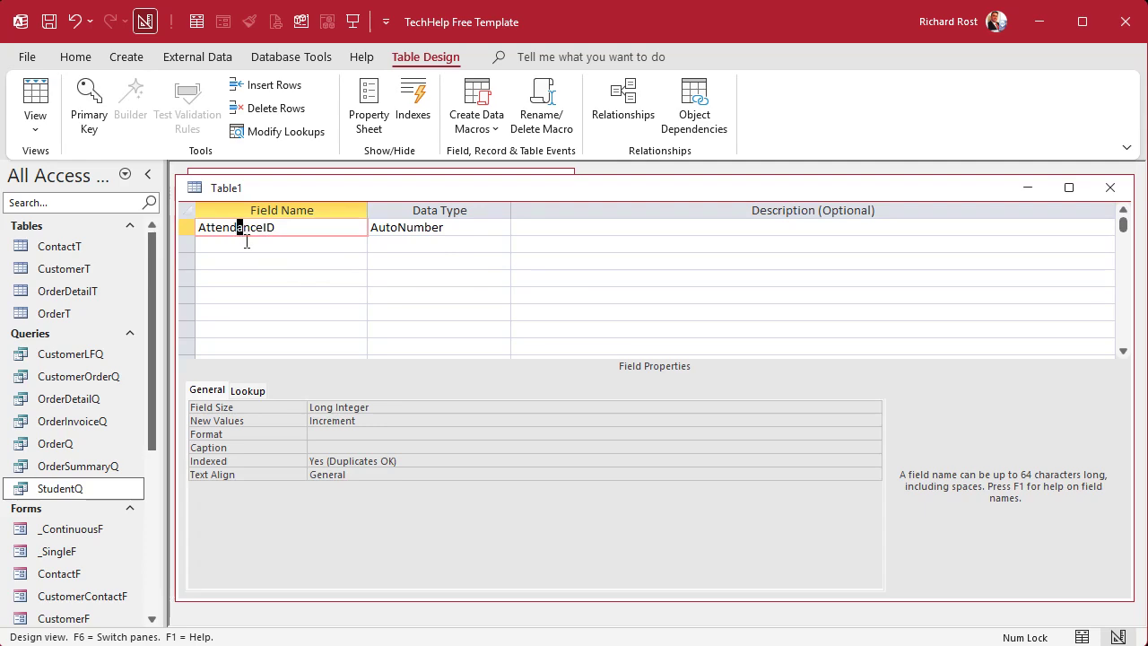
pyautogui.moveTo(231, 227); pyautogui.dragTo(262, 227)
pyautogui.click(244, 242)
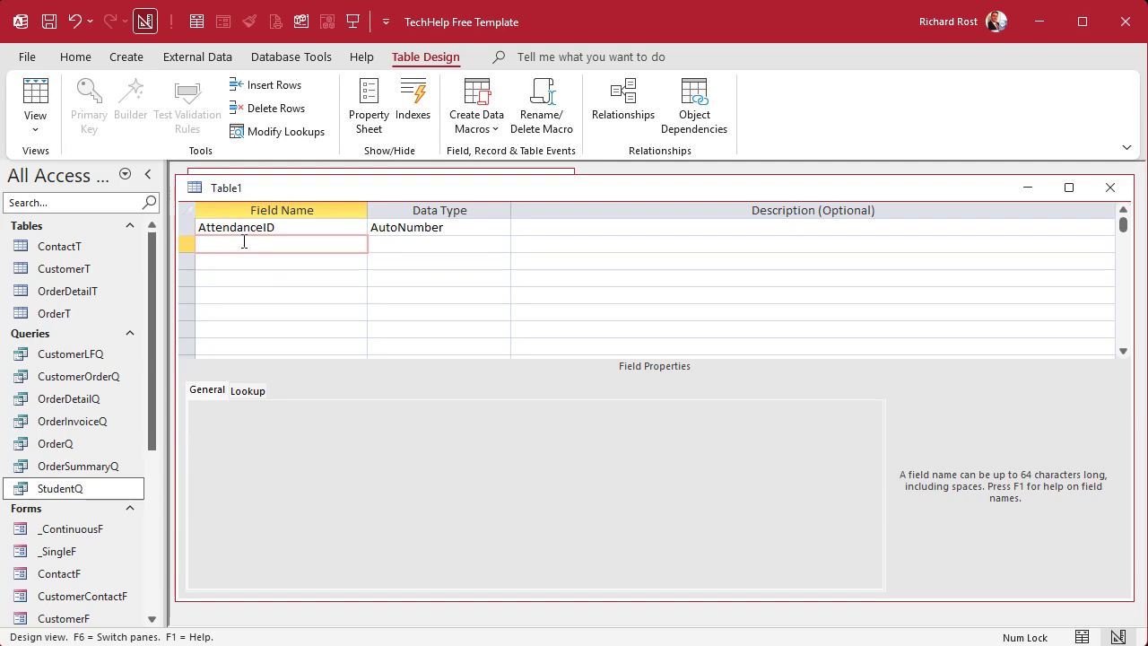
# Set the AttendanceID field as the table's primary key.
pyautogui.click(309, 225)
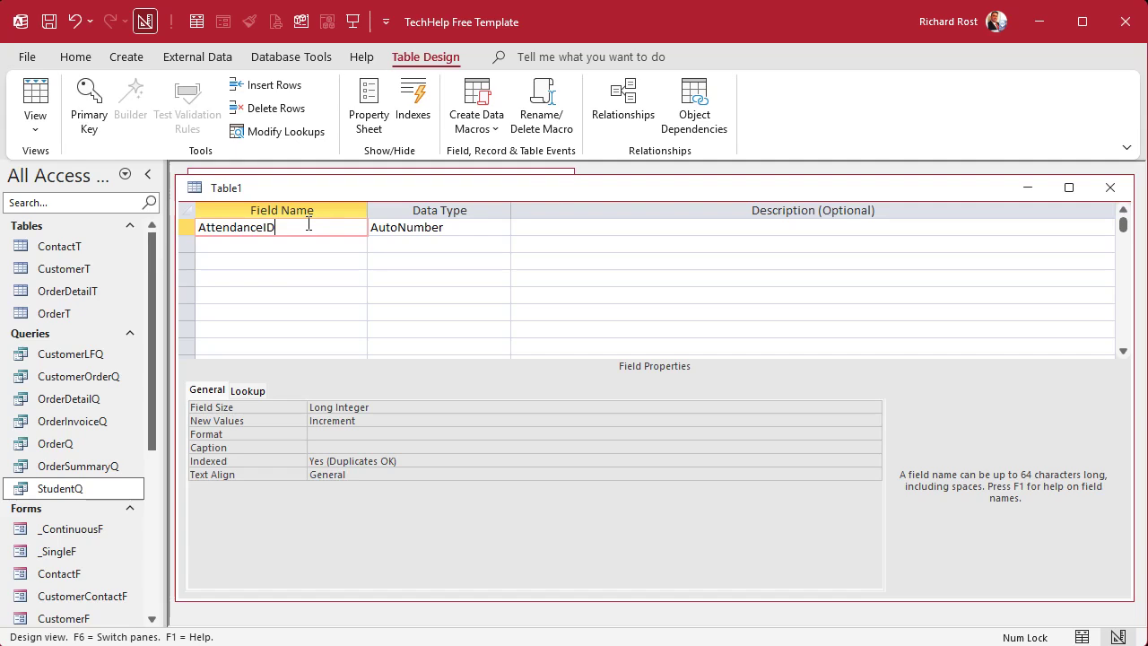
pyautogui.click(87, 114)
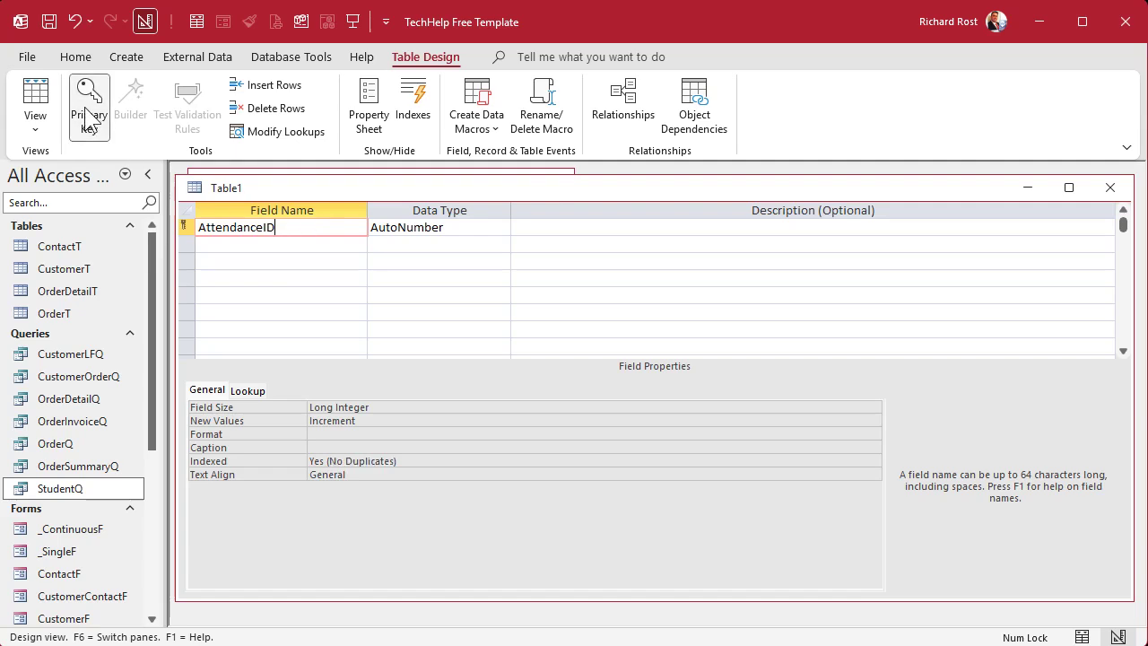
# Add a CustomerID field with the Number data type below AttendanceID.
pyautogui.click(248, 244)
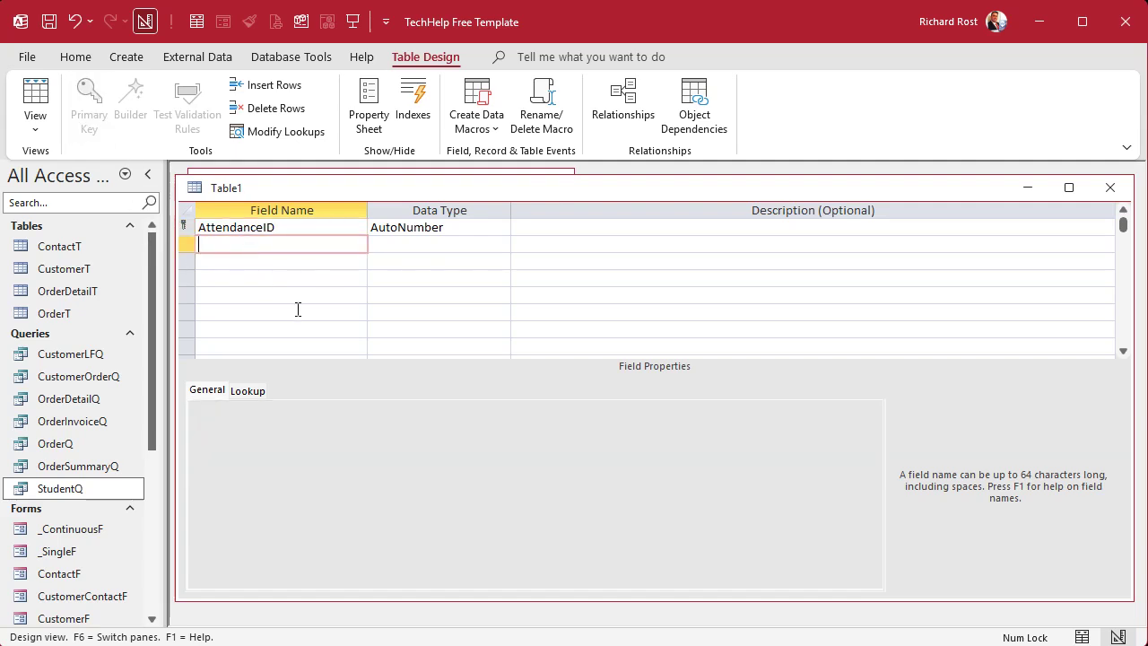
pyautogui.write('CustomerID')
pyautogui.press('Tab')
pyautogui.write('n')
pyautogui.press('Tab')
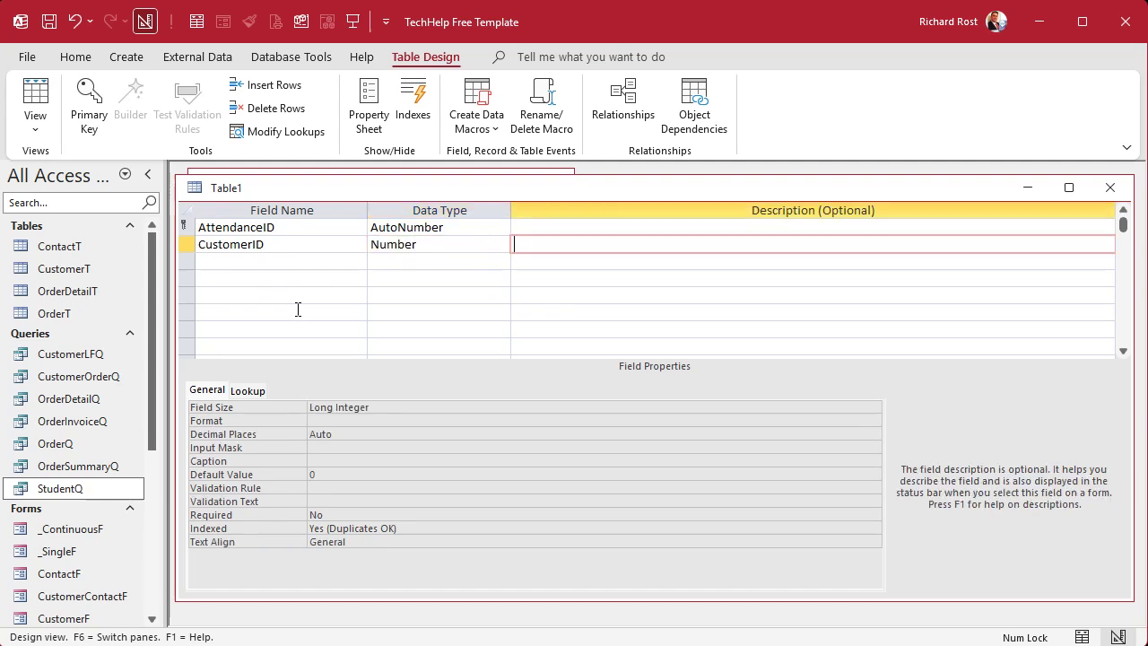
pyautogui.press('Tab')
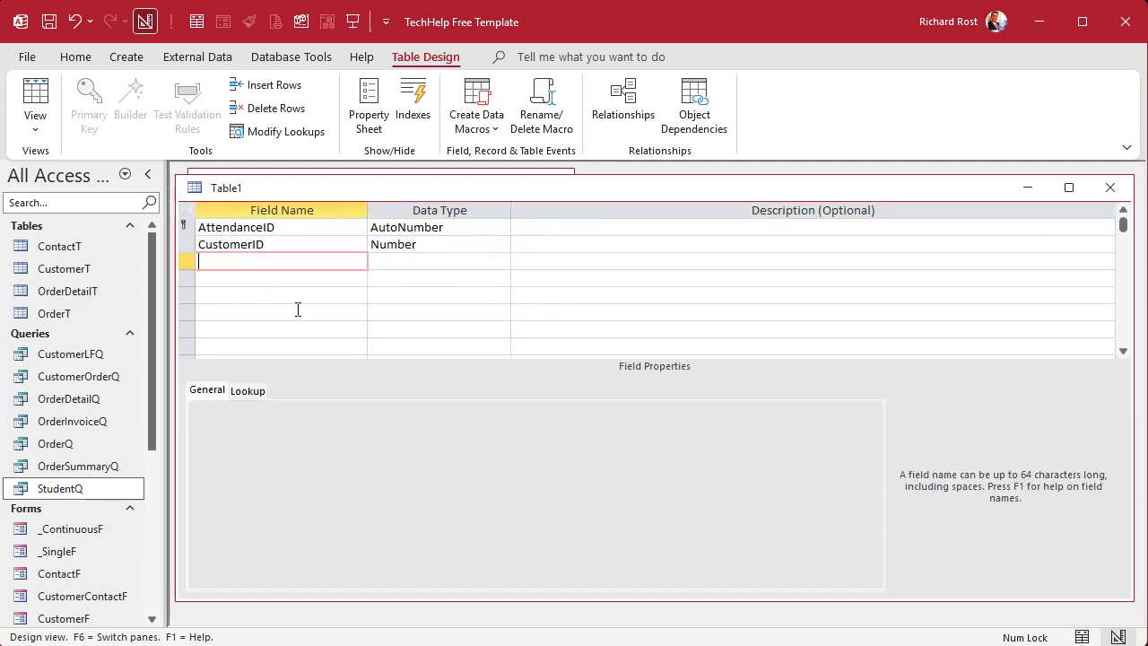
# Add a ClassDateTime field with the Date/Time data type.
pyautogui.write('ClassDateTime')
pyautogui.press('Tab')
pyautogui.write('d')
pyautogui.press('Tab')
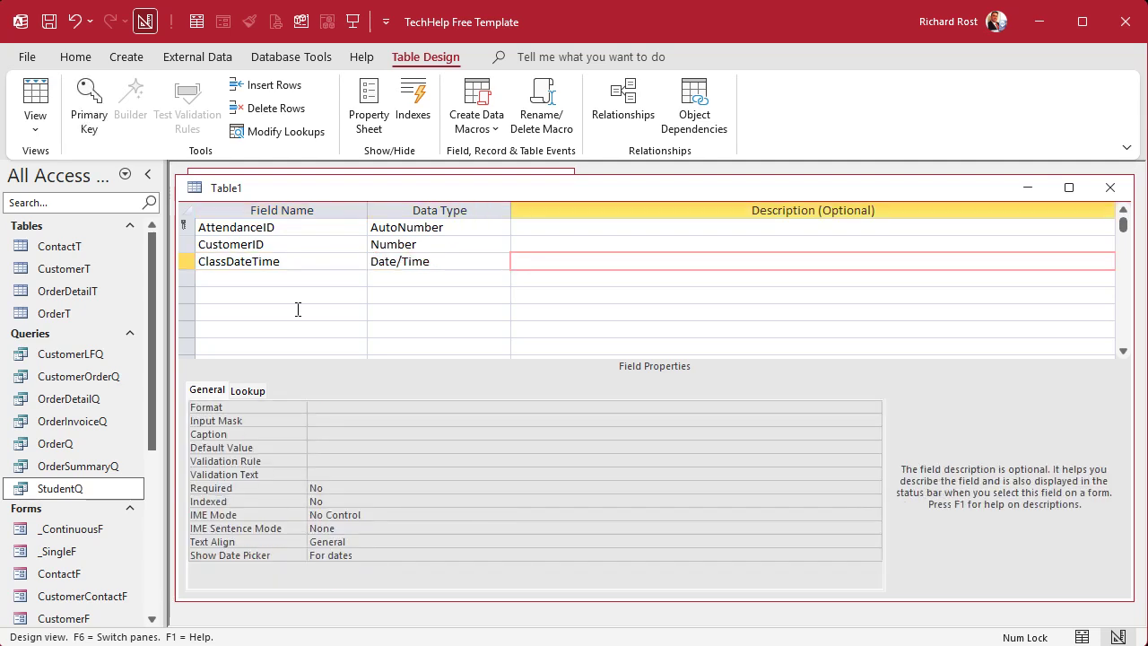
# Set the default value of the ClassDateTime field to =Date() and check the expression in the enlarged view.
pyautogui.click(352, 446)
pyautogui.write('=Date()')
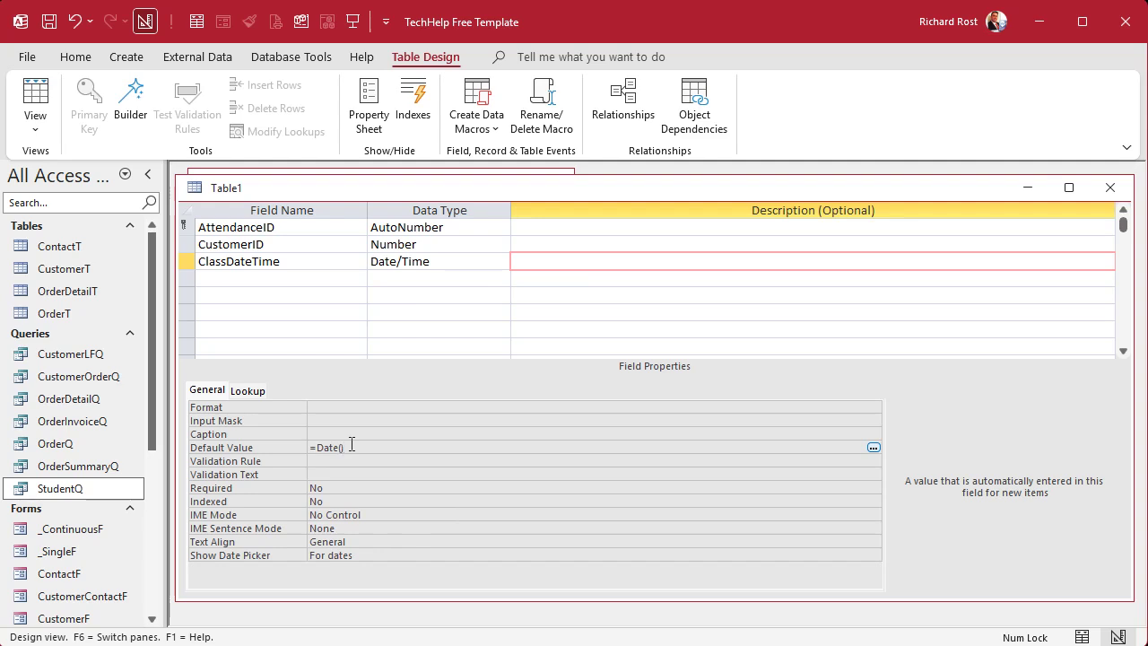
pyautogui.hotkey('shift', 'F2')
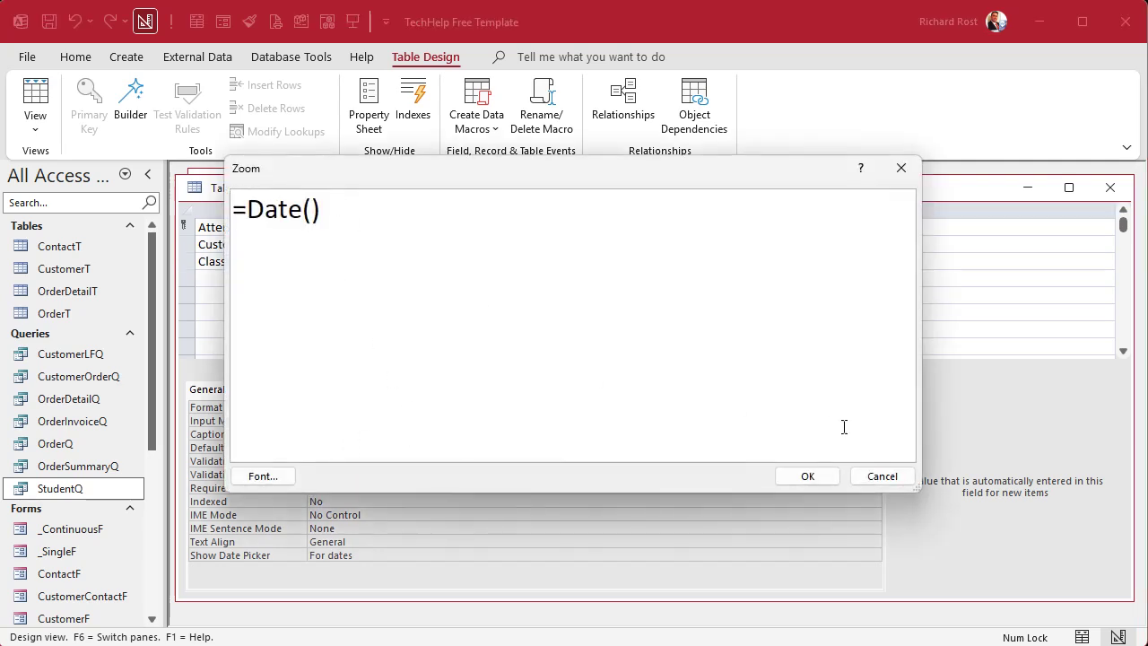
pyautogui.click(811, 477)
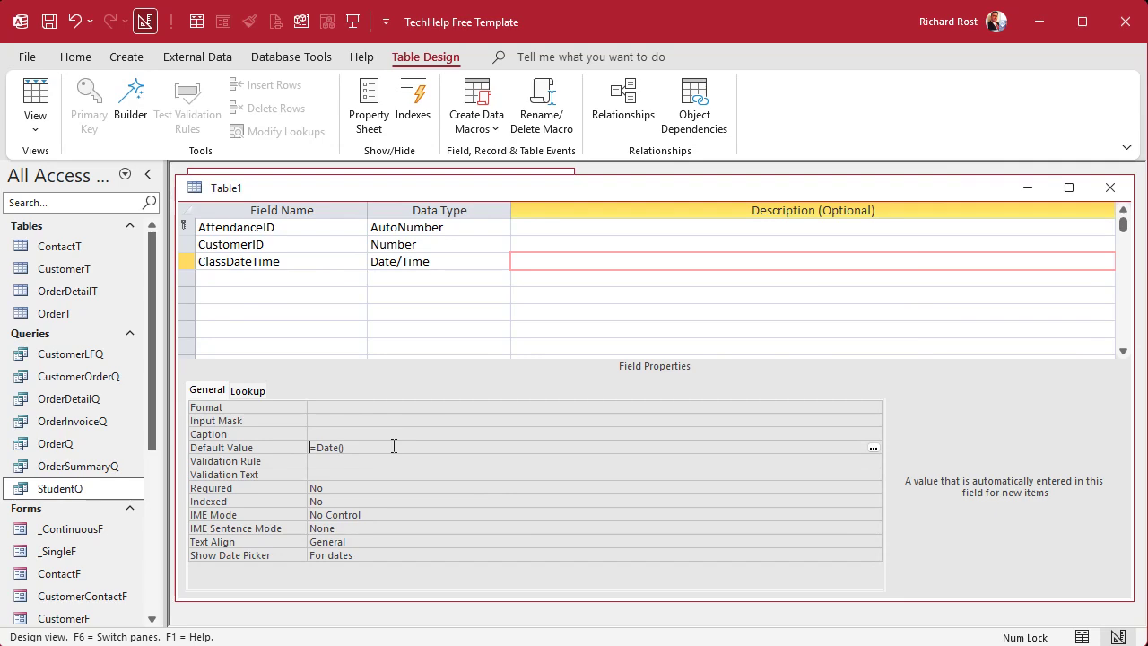
pyautogui.click(287, 262)
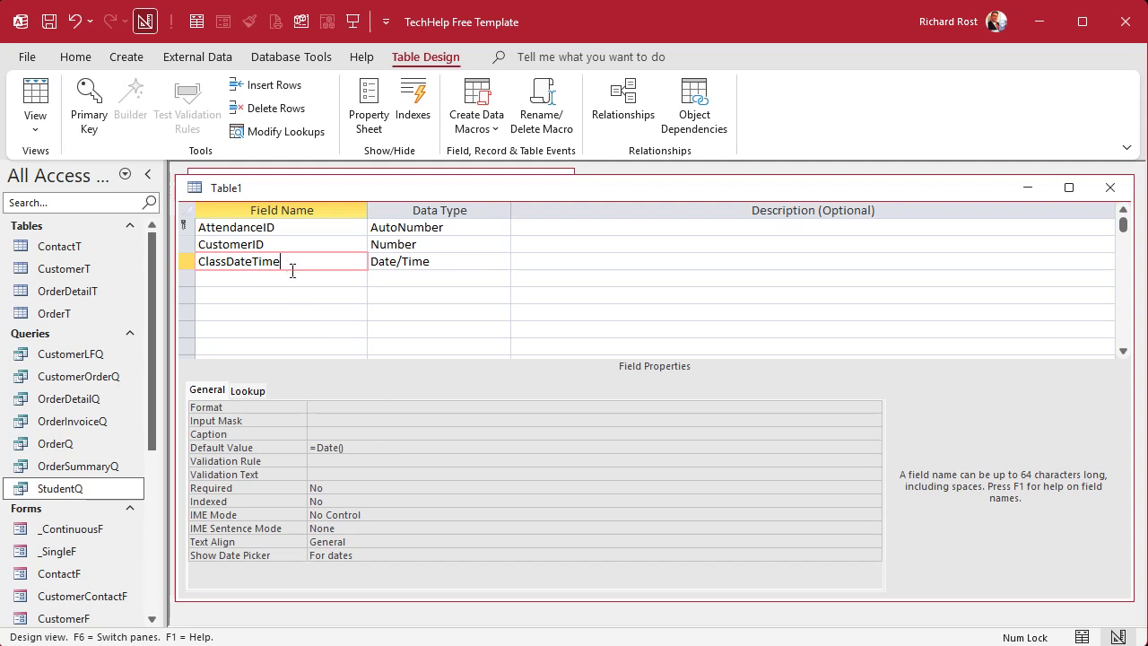
# Add a Present field with the Yes/No data type and check its default value.
pyautogui.click(295, 277)
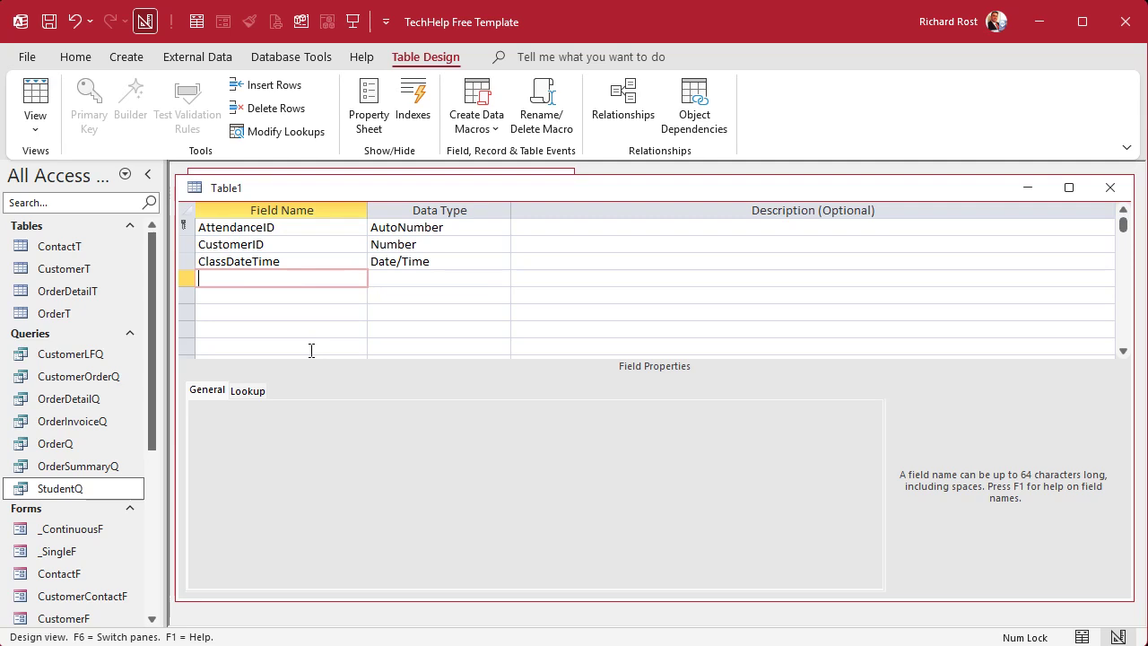
pyautogui.write('Present')
pyautogui.press('Tab')
pyautogui.write('y')
pyautogui.press('Tab')
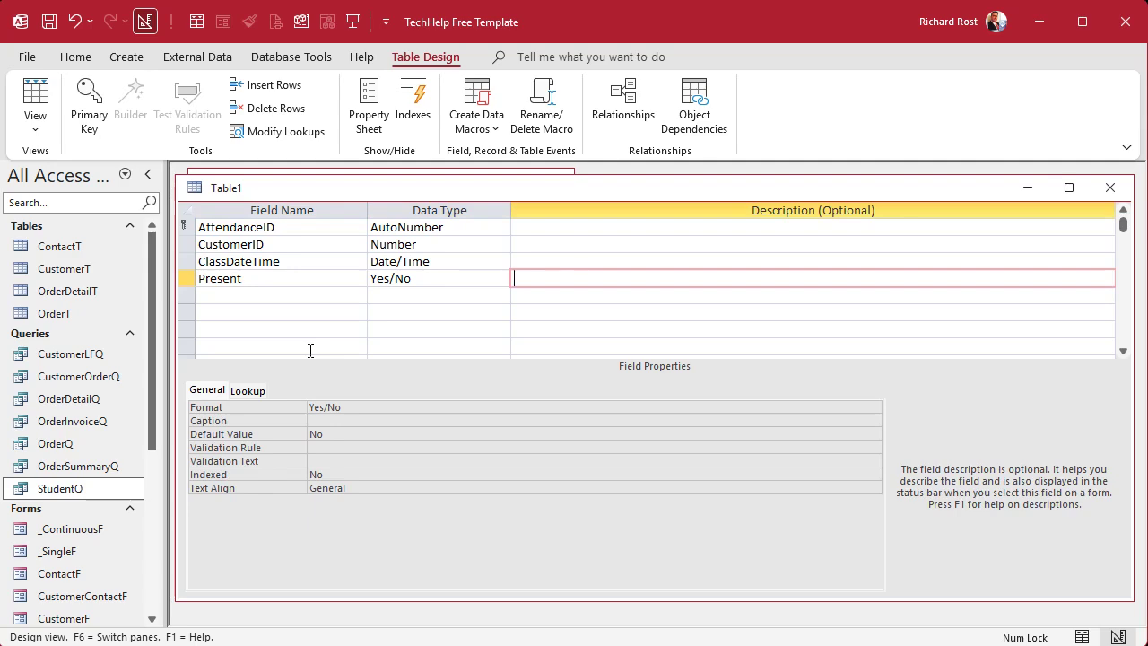
pyautogui.click(338, 437)
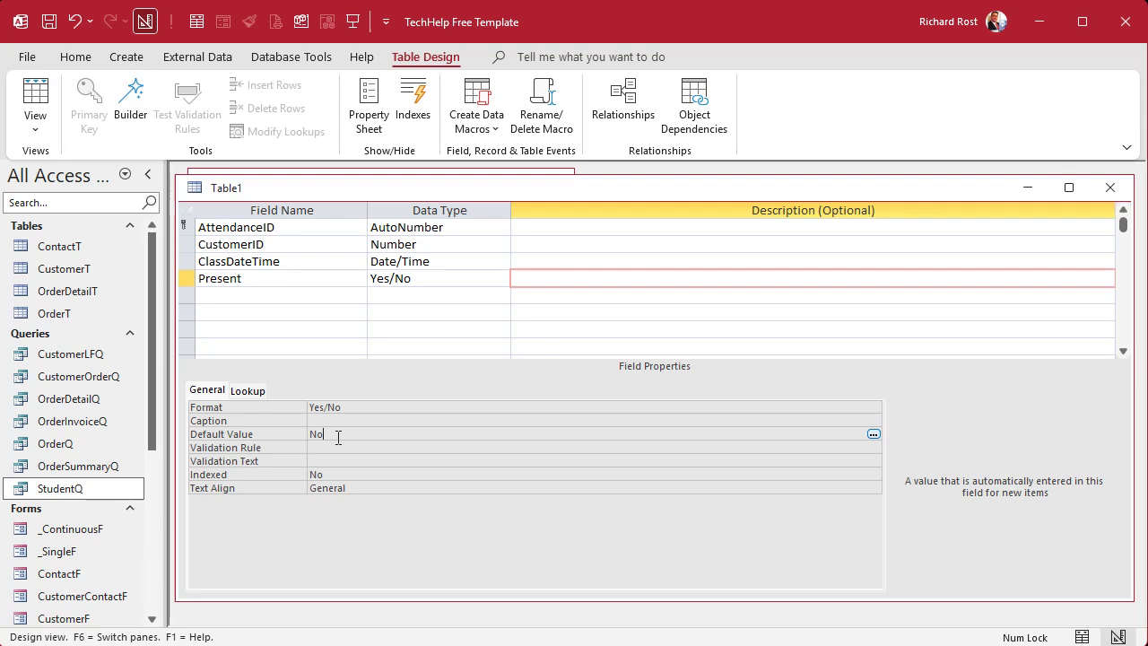
# Save the new table as AttendanceT and close its design.
pyautogui.hotkey('ctrl', 's')
pyautogui.write('At')
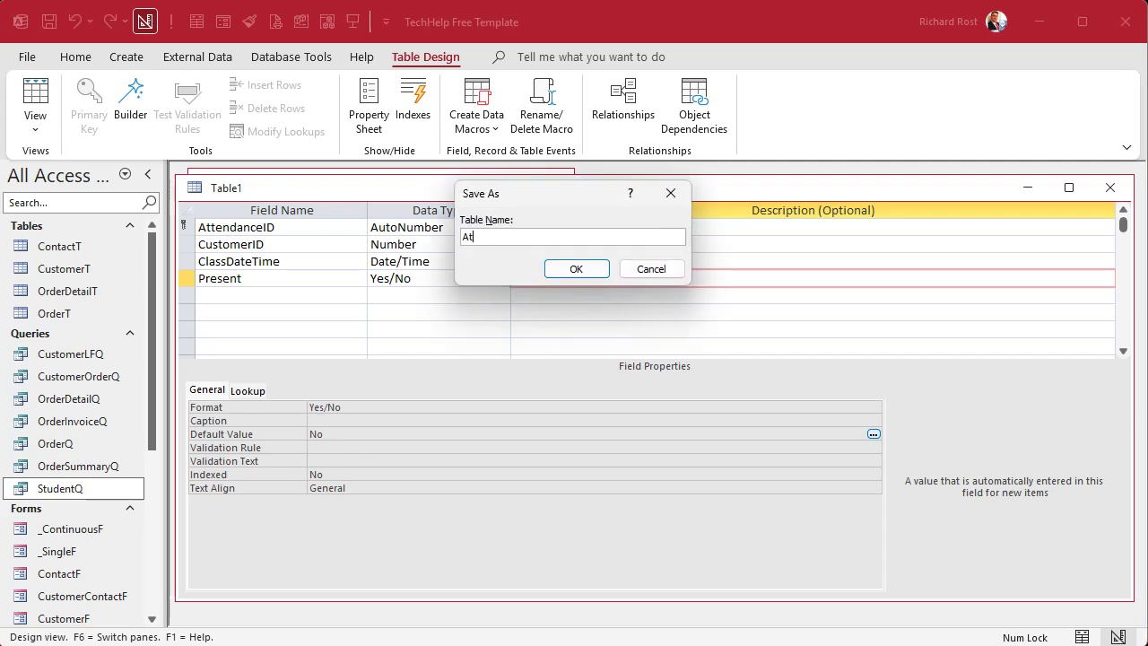
pyautogui.write('tendanceT')
pyautogui.press('Return')
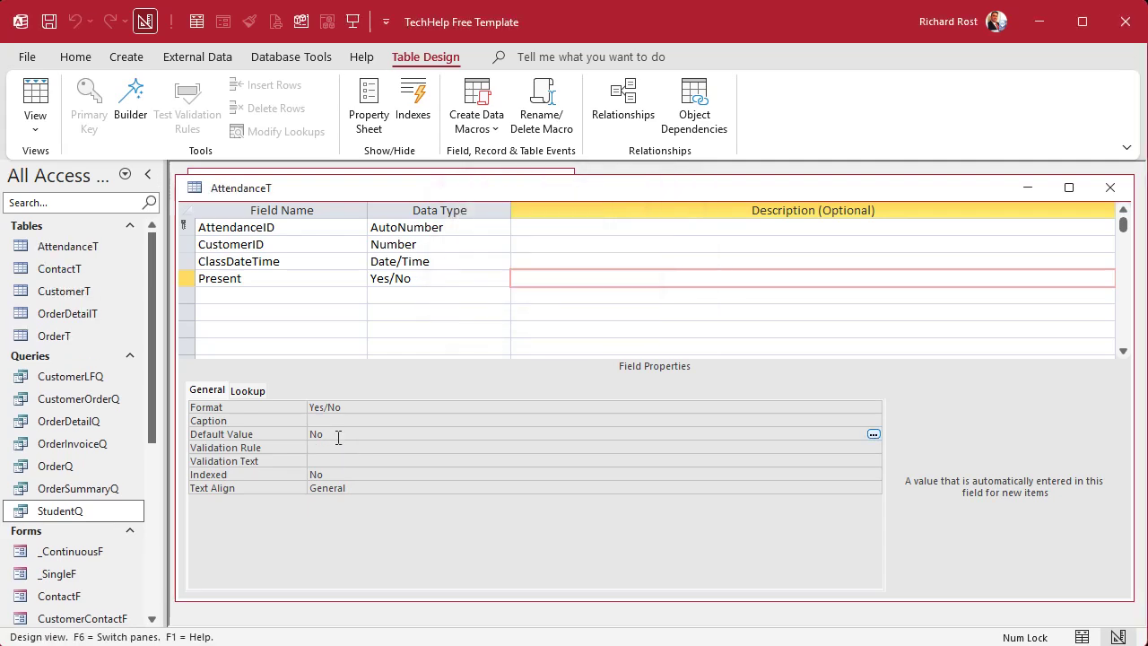
pyautogui.click(1110, 188)
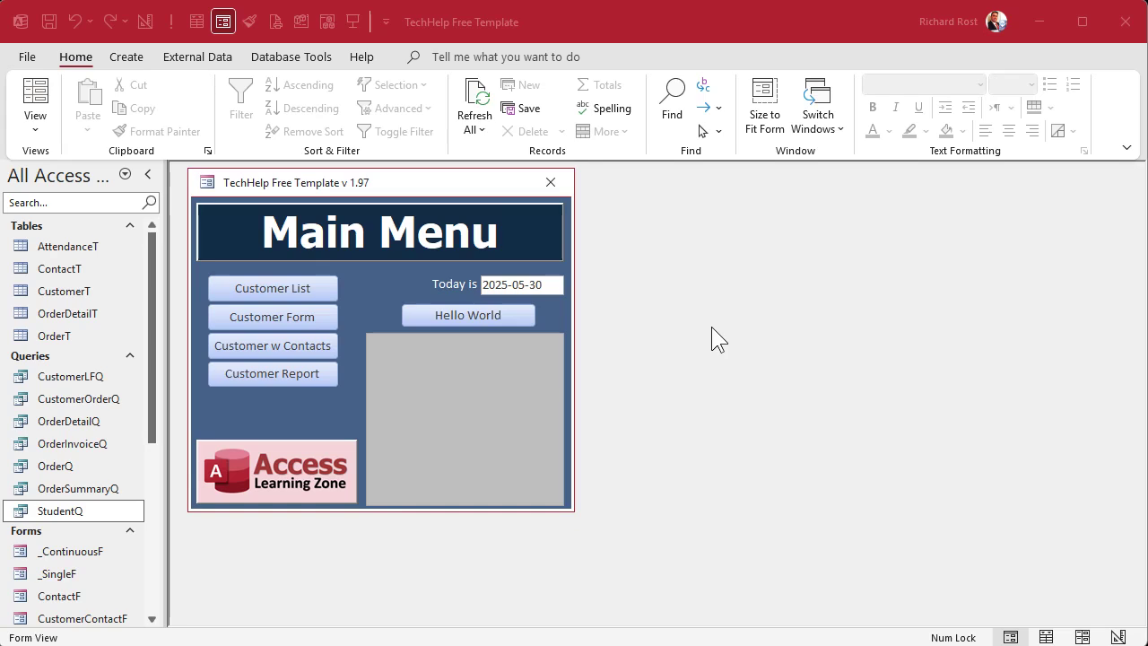
# Open StudentQ with AttendanceT arranged below it and widen AttendanceT's ClassDateTime and CustomerID columns.
pyautogui.doubleClick(36, 511)
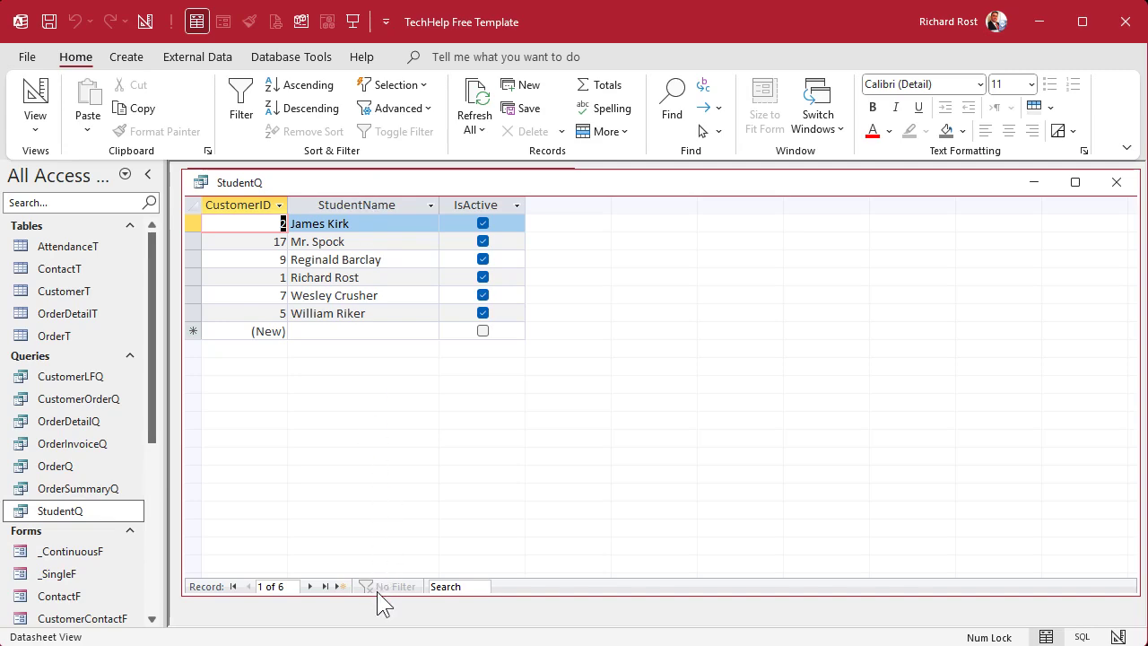
pyautogui.moveTo(376, 593); pyautogui.dragTo(384, 366)
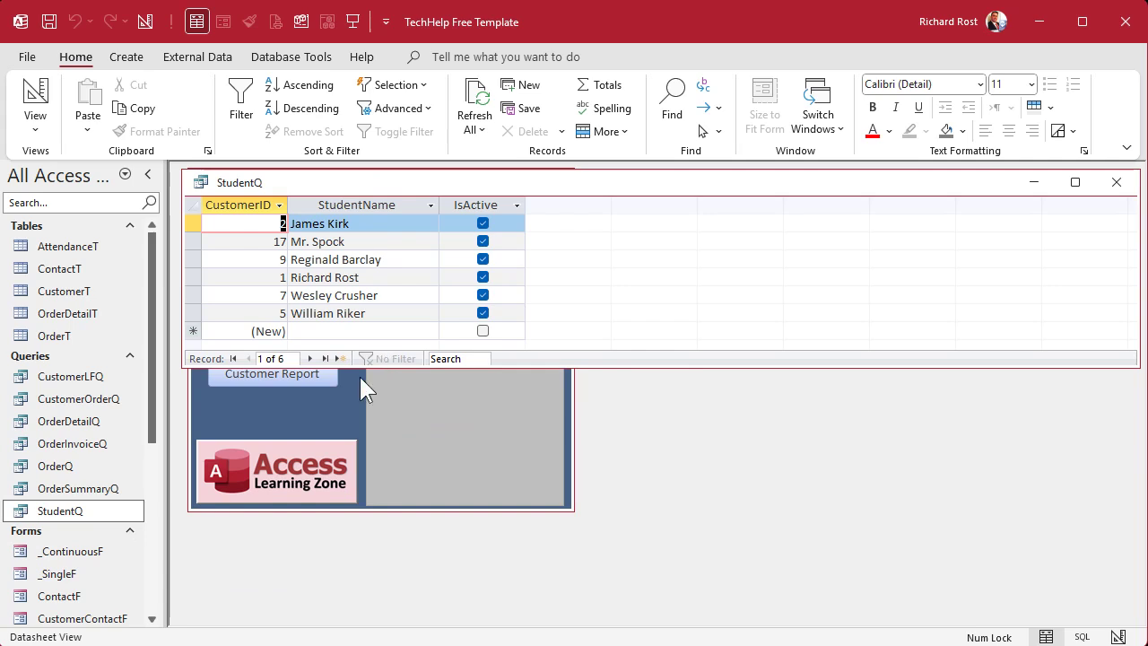
pyautogui.doubleClick(85, 253)
pyautogui.moveTo(418, 244); pyautogui.dragTo(401, 394)
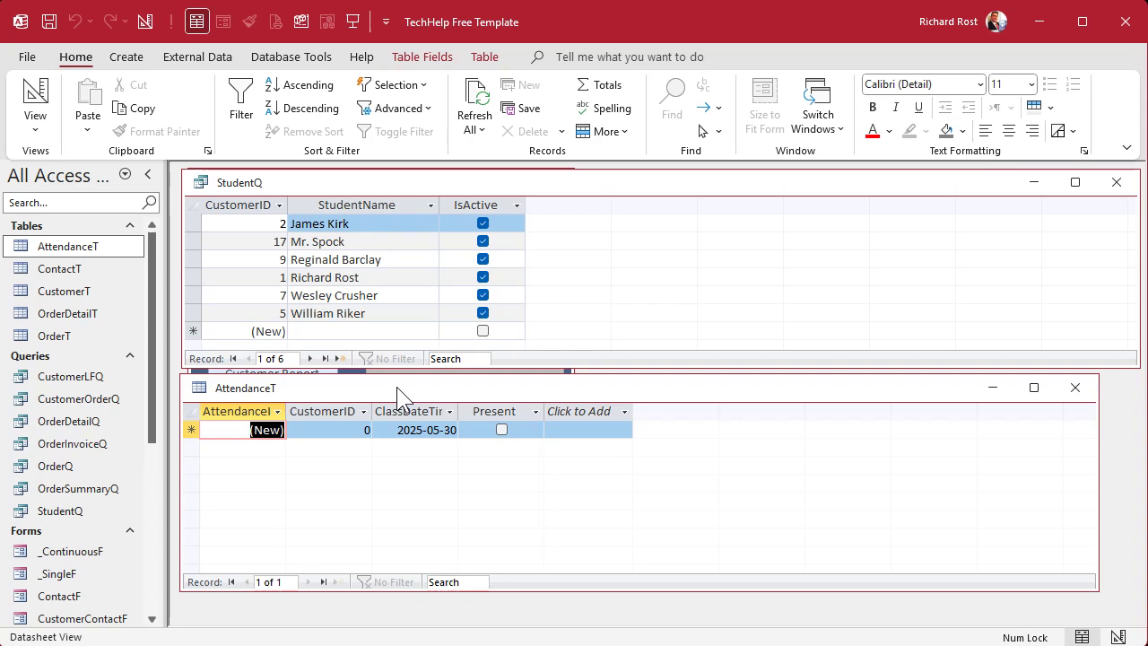
pyautogui.moveTo(458, 412); pyautogui.dragTo(501, 412)
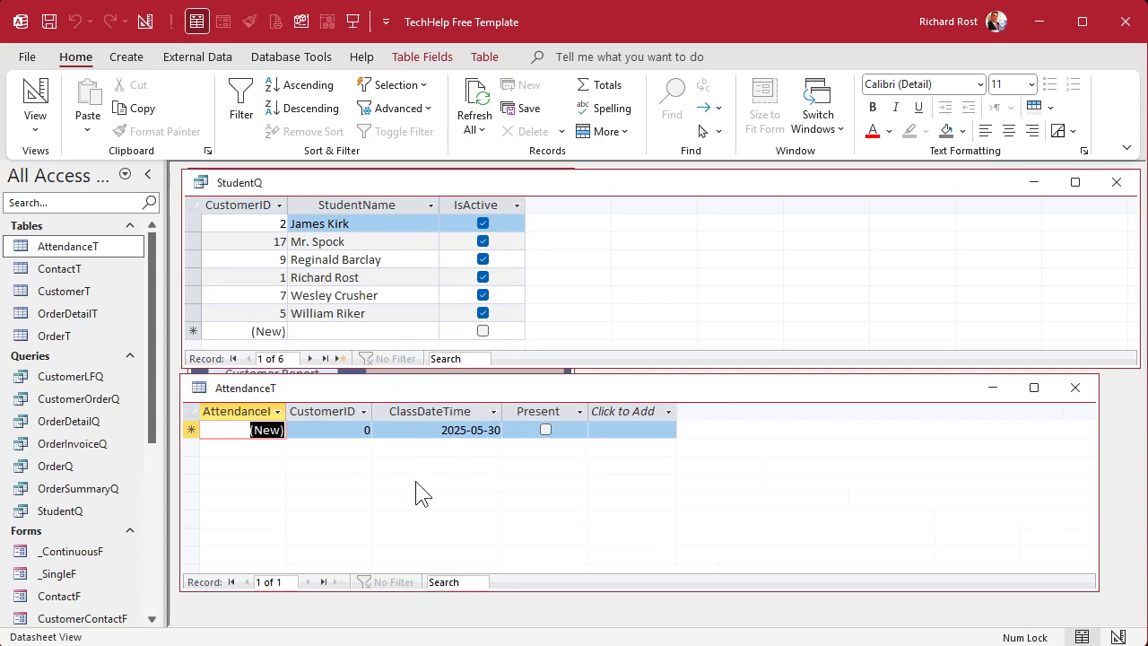
pyautogui.moveTo(371, 411); pyautogui.dragTo(434, 411)
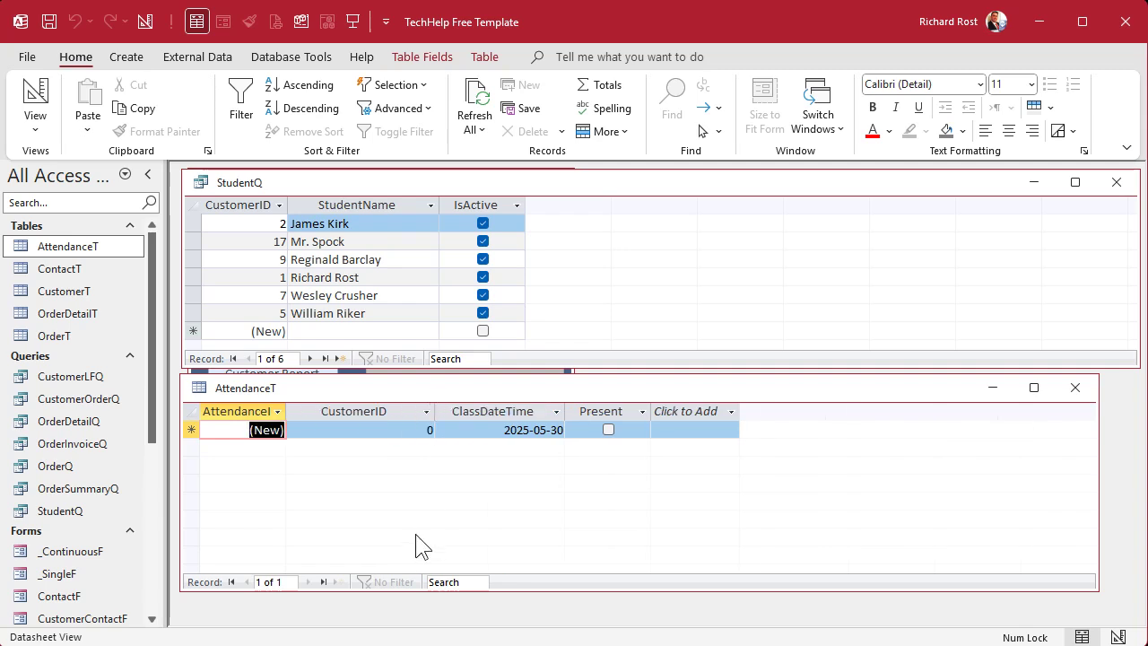
# Enter an AttendanceT record with the CustomerID of the first student in StudentQ and mark it present.
pyautogui.press('Tab')
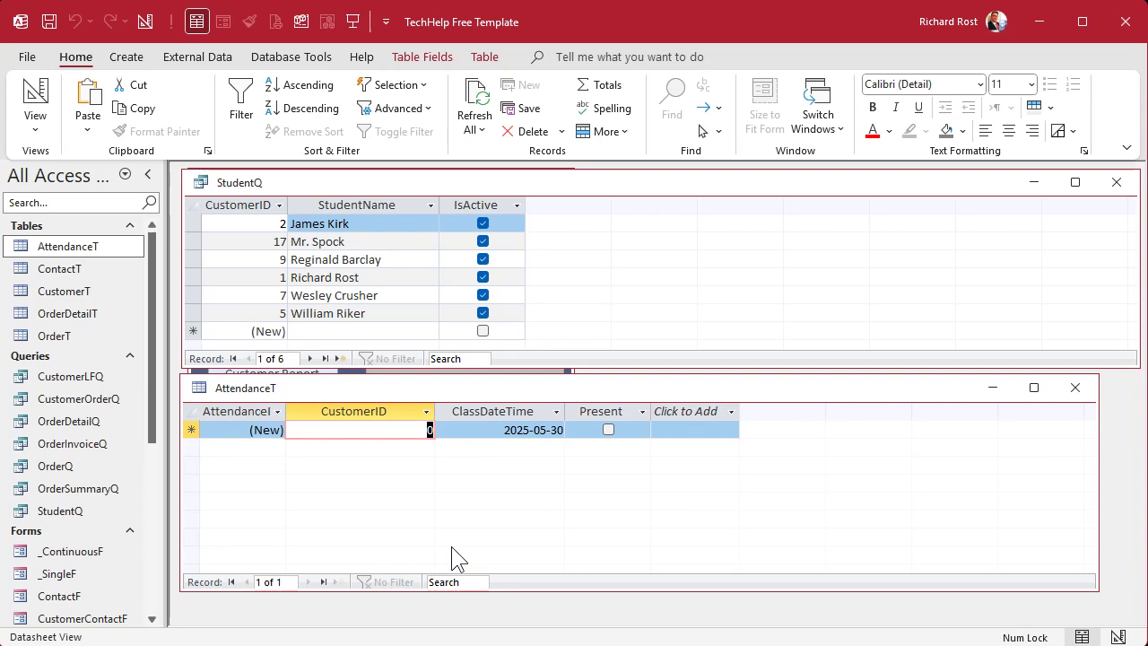
pyautogui.write('2')
pyautogui.press('Tab')
pyautogui.press('Tab')
pyautogui.press('space')
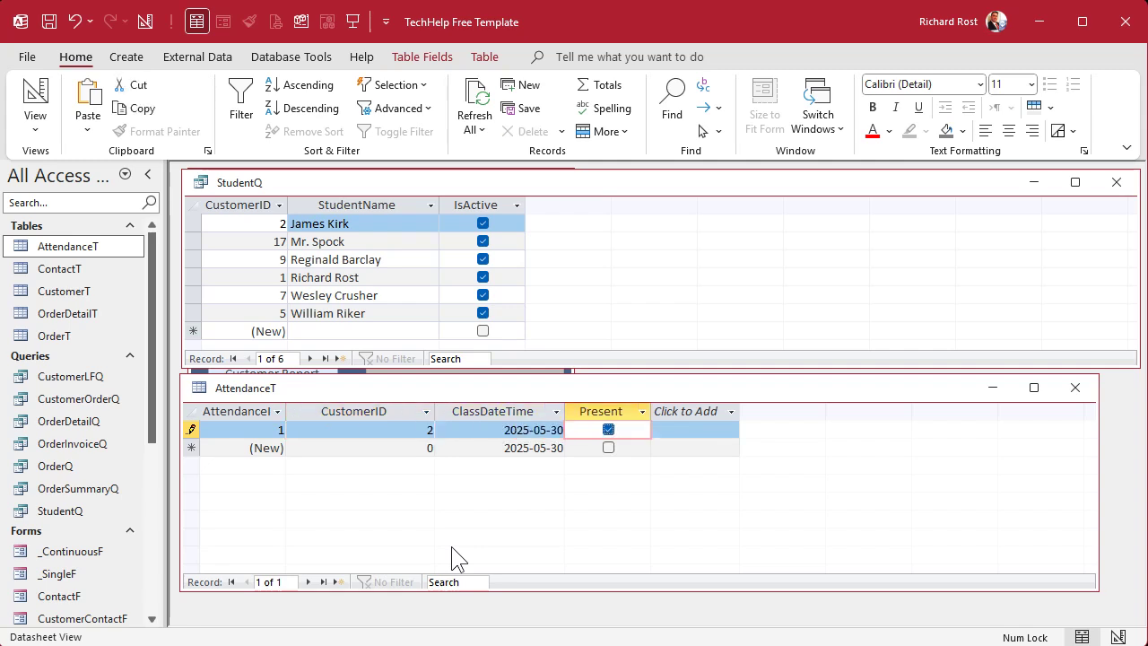
pyautogui.press('Tab')
pyautogui.press('Tab')
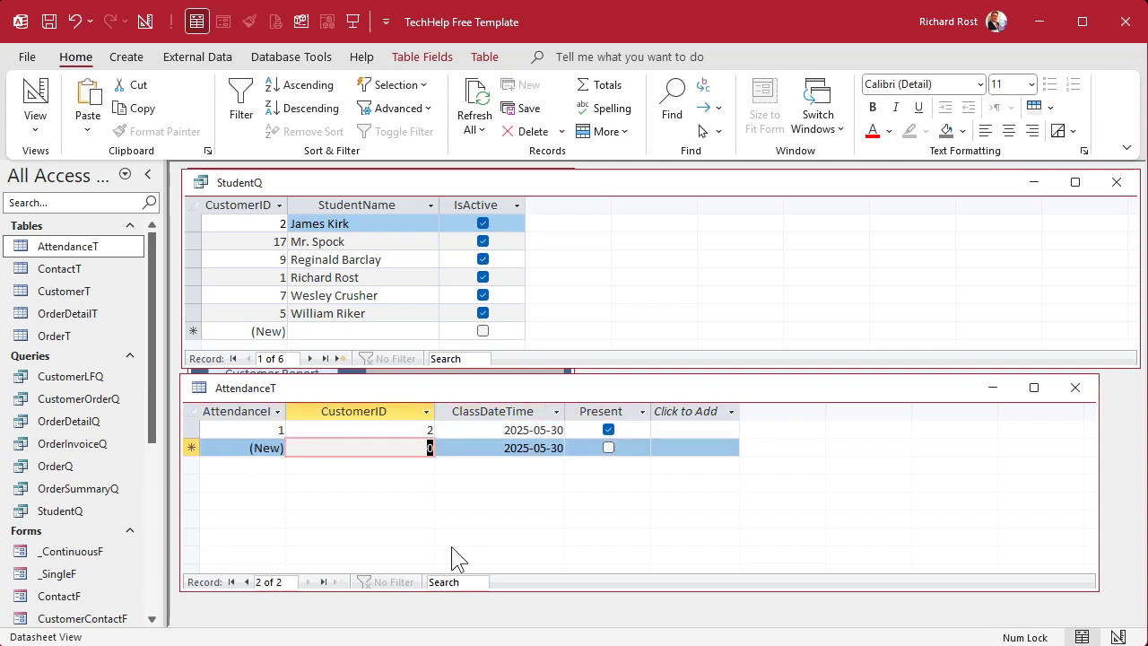
# Add an attendance record for the second student in StudentQ, marked present, keeping the default date.
pyautogui.write('17')
pyautogui.press('Tab')
pyautogui.press('Tab')
pyautogui.press('space')
pyautogui.press('Tab')
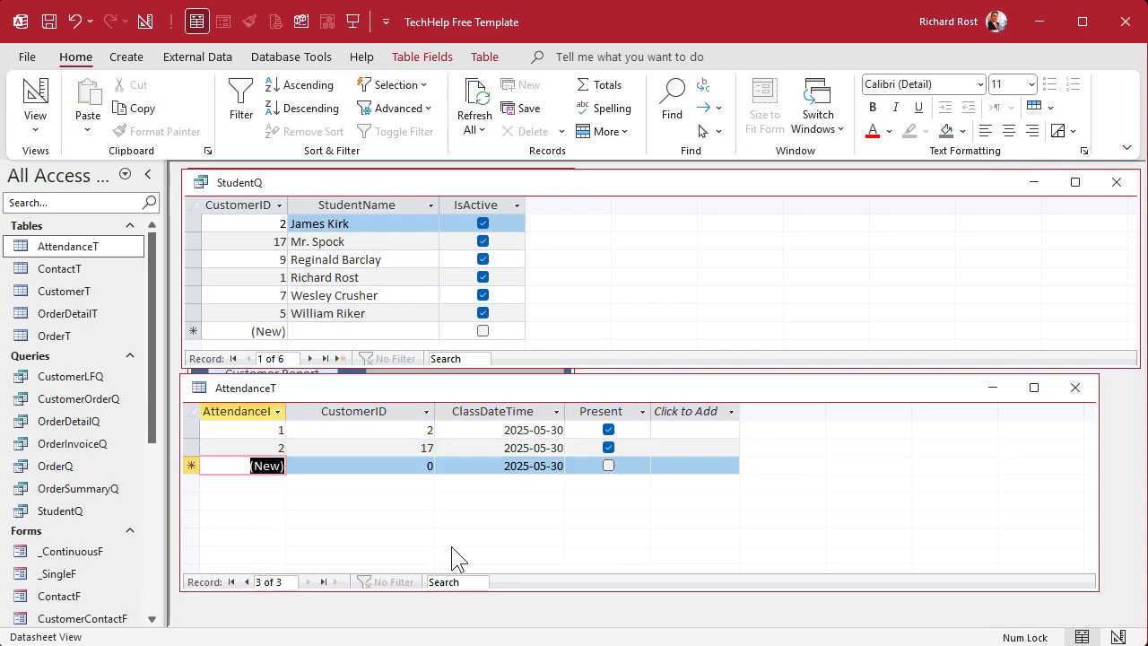
# Add an attendance record for the third student in StudentQ, leaving Present unchecked.
pyautogui.press('Tab')
pyautogui.write('9')
pyautogui.press('Tab')
pyautogui.press('Tab')
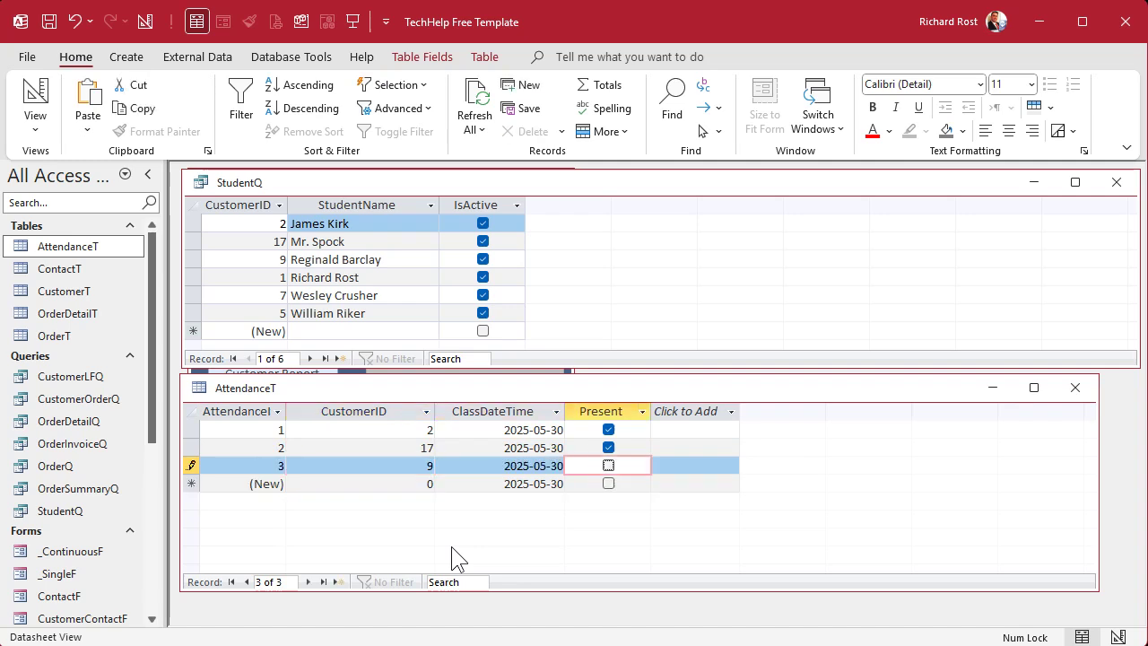
pyautogui.press('Tab')
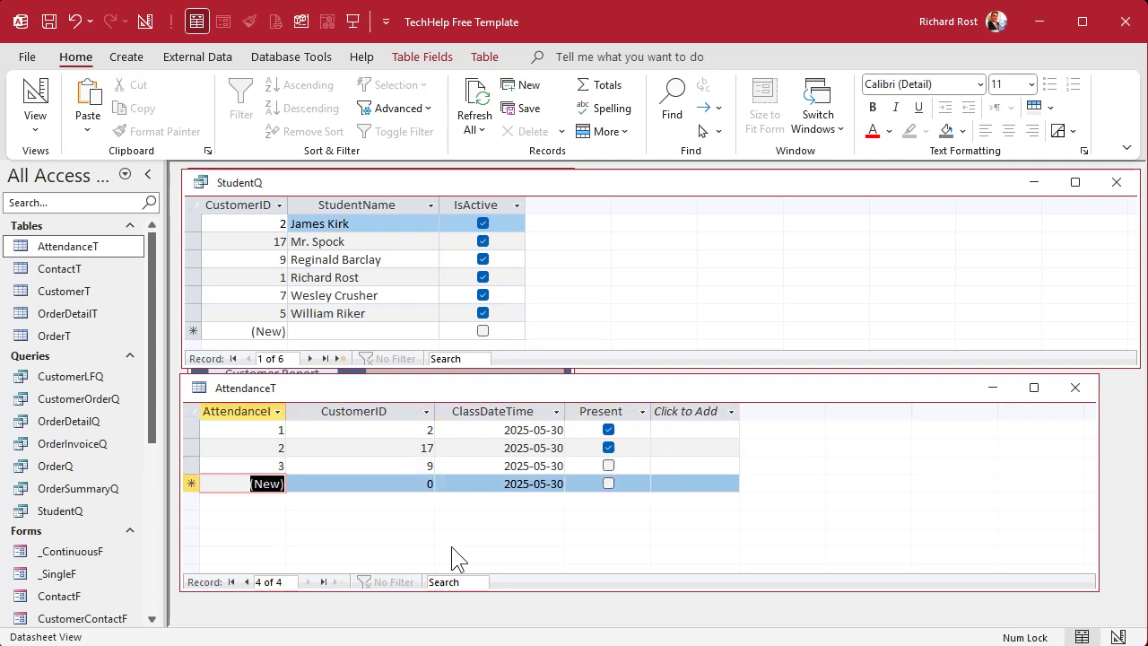
# Record the fourth student in StudentQ as absent by entering the CustomerID and leaving Present unchecked.
pyautogui.press('Tab')
pyautogui.write('1')
pyautogui.press('Tab')
pyautogui.press('Tab')
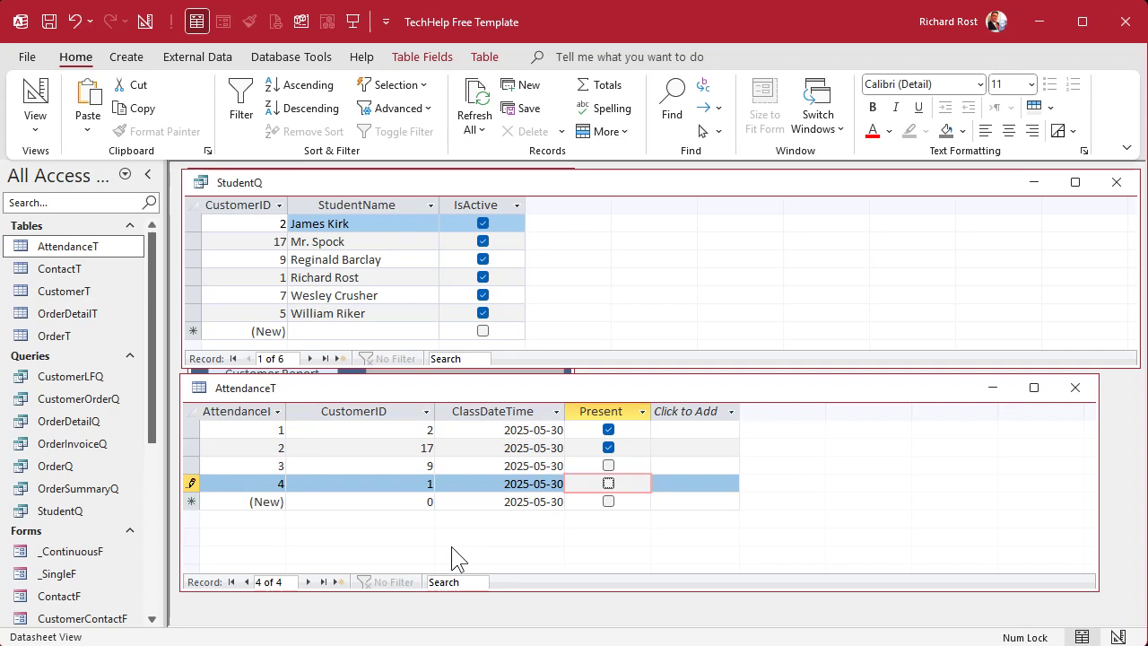
pyautogui.press('Tab')
pyautogui.press('Tab')
pyautogui.press('Tab')
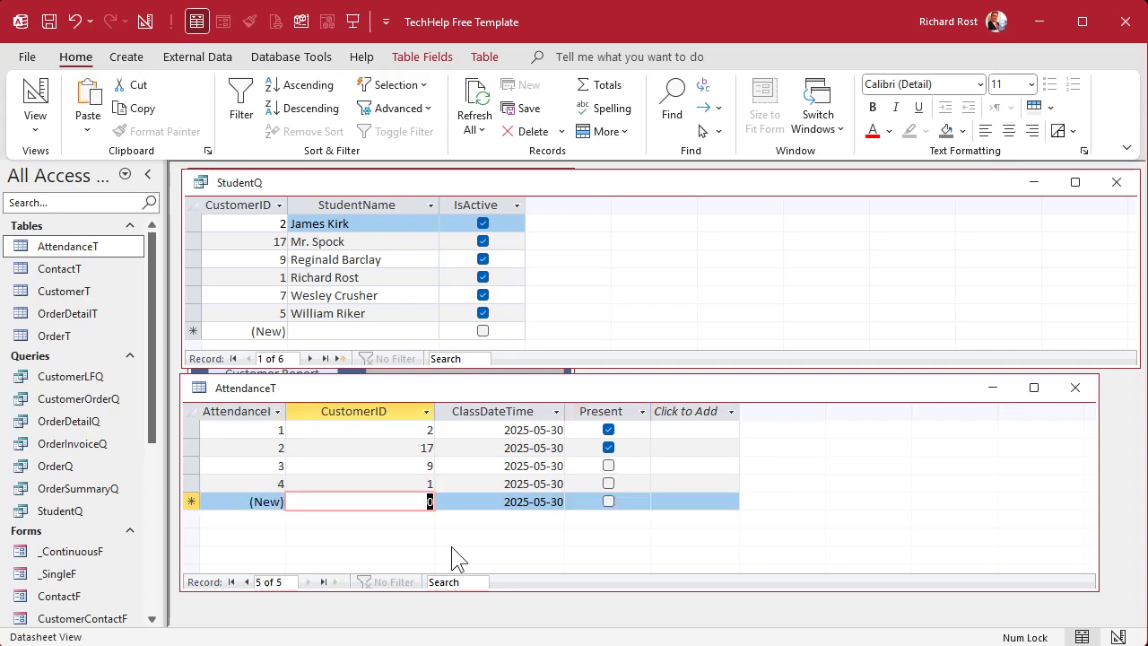
# Add an attendance record for the fifth student in StudentQ and mark it present.
pyautogui.write('7')
pyautogui.press('Tab')
pyautogui.press('Tab')
pyautogui.press('space')
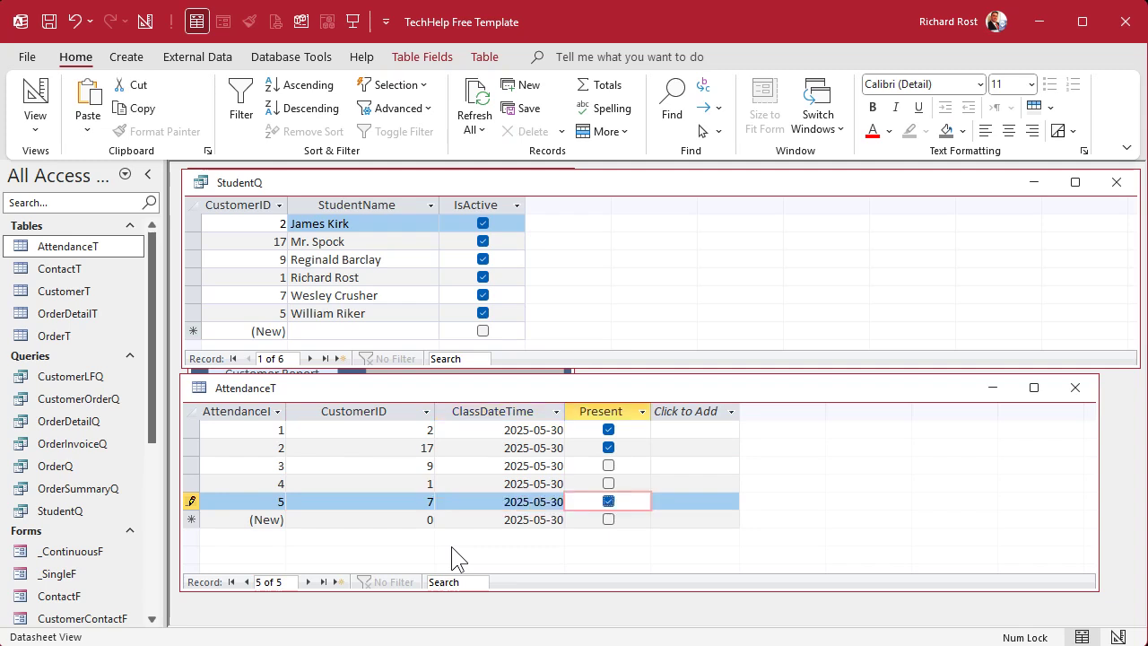
pyautogui.press('Tab')
pyautogui.press('Tab')
# Add an attendance record for the last student in StudentQ and mark it present.
pyautogui.press('Tab')
pyautogui.write('5')
pyautogui.press('Tab')
pyautogui.press('Tab')
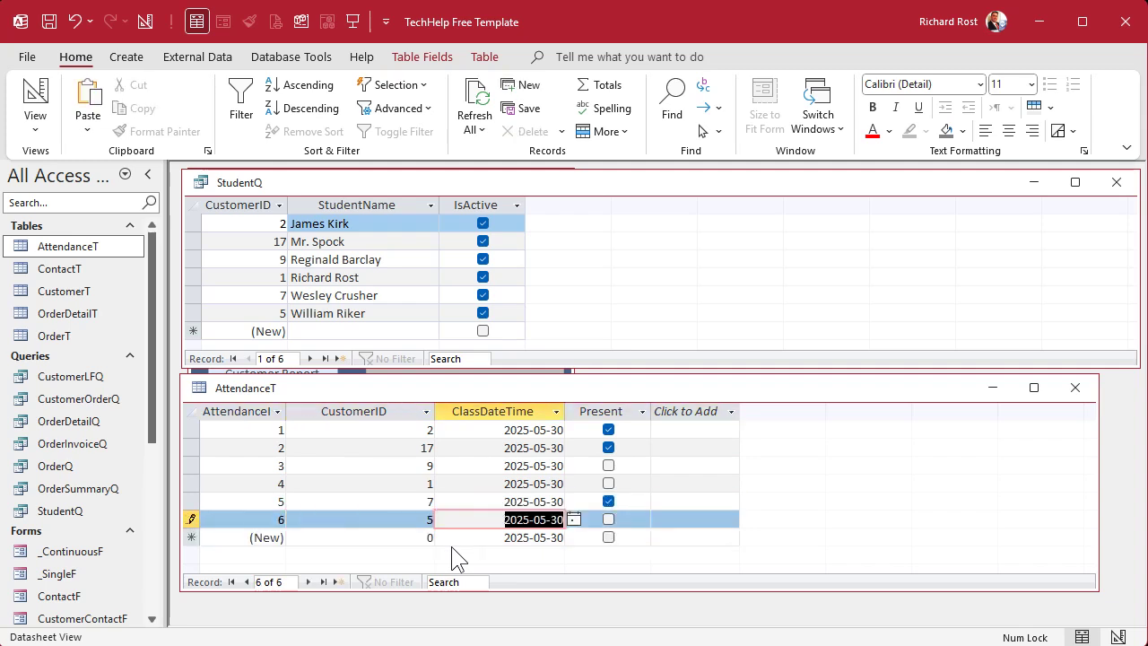
pyautogui.press('space')
pyautogui.press('Tab')
pyautogui.press('Tab')
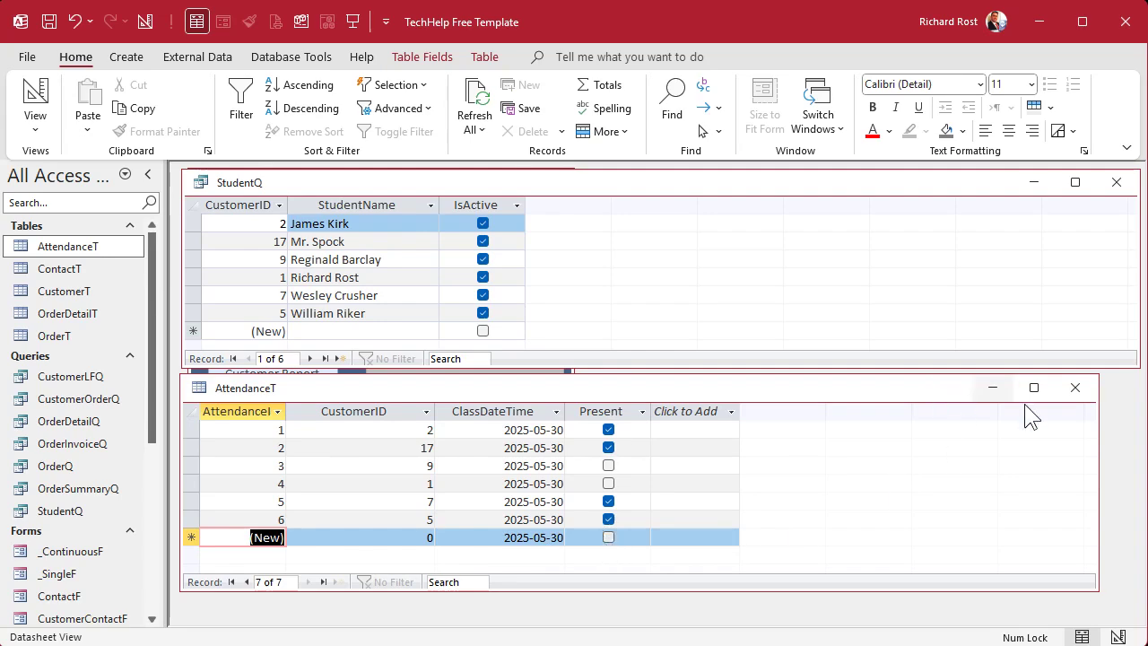
# Close the AttendanceT table and the StudentQ query.
pyautogui.click(1075, 387)
pyautogui.click(618, 451)
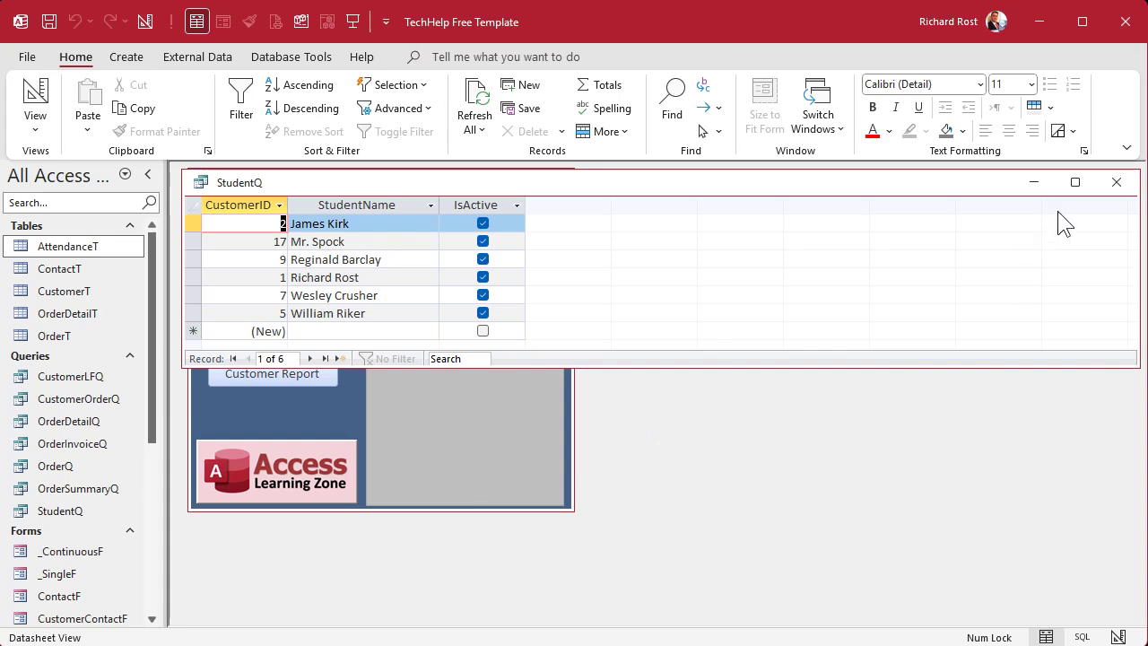
pyautogui.click(1115, 183)
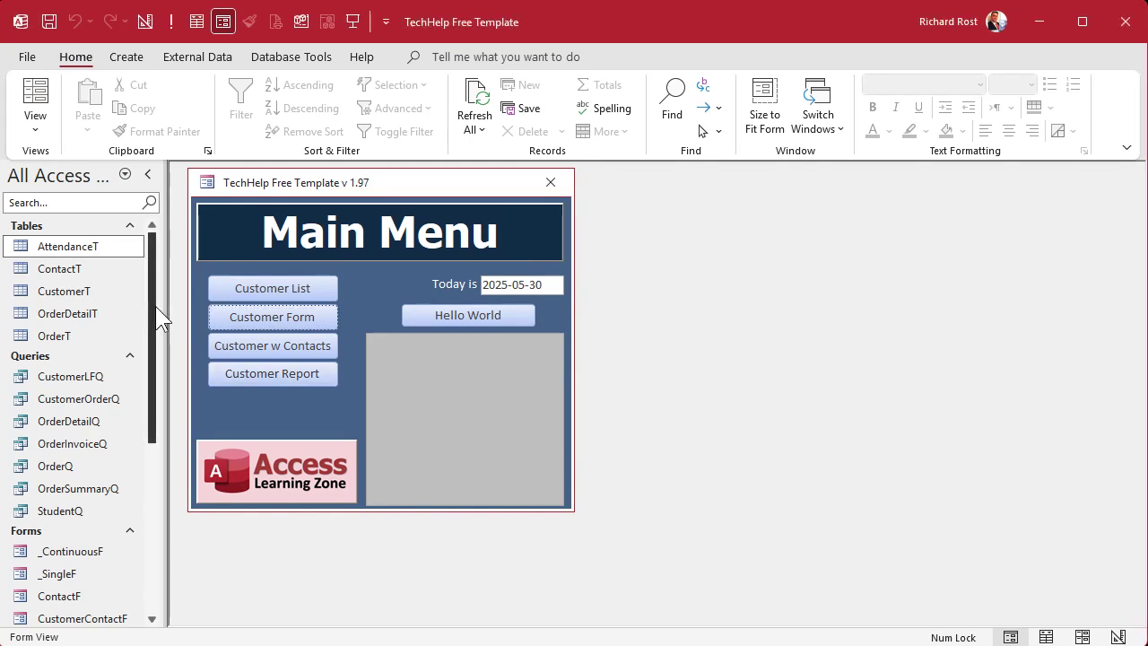
# Copy the _ContinuousF template form and paste it as a new form named AttendanceF.
pyautogui.moveTo(157, 307); pyautogui.dragTo(140, 406)
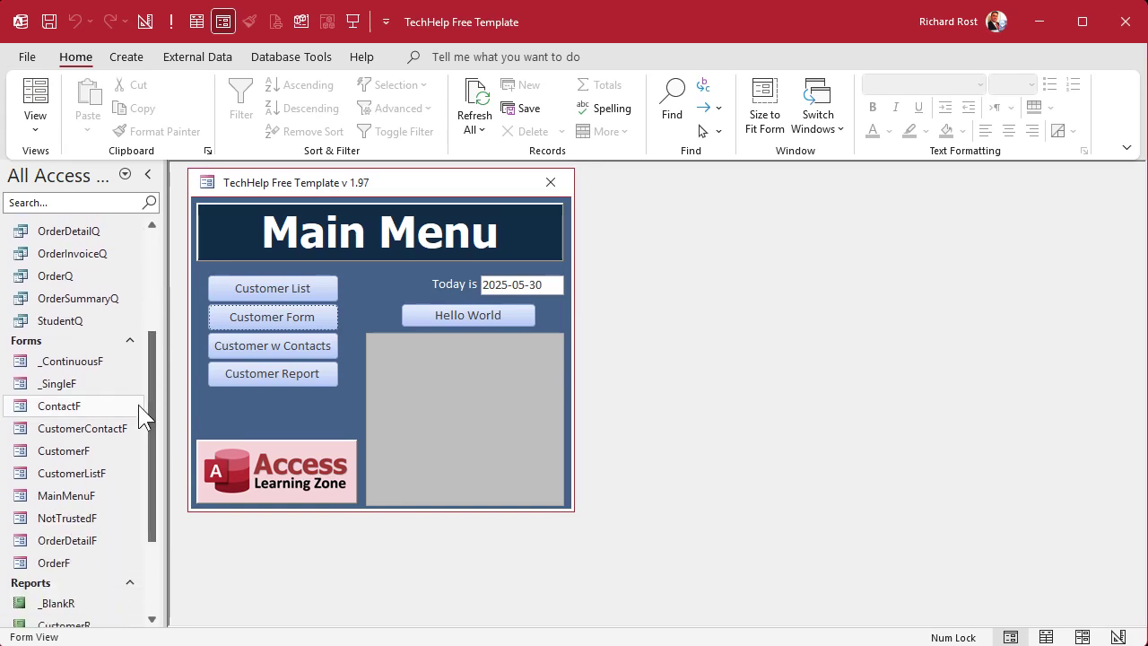
pyautogui.click(95, 366)
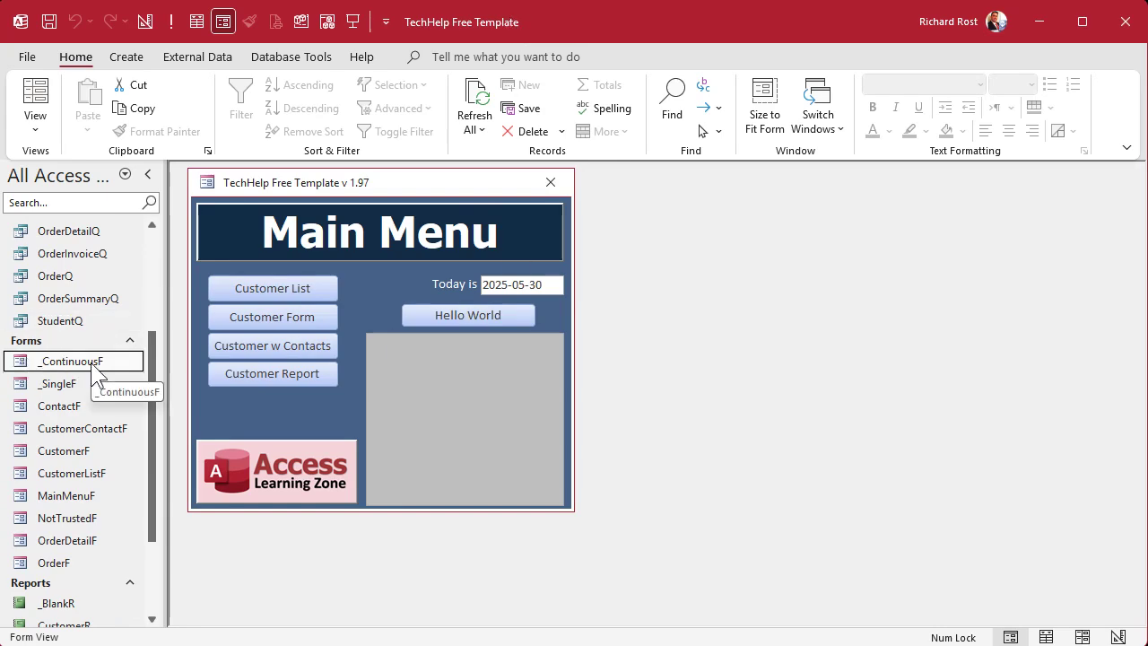
pyautogui.hotkey('ctrl', 'c')
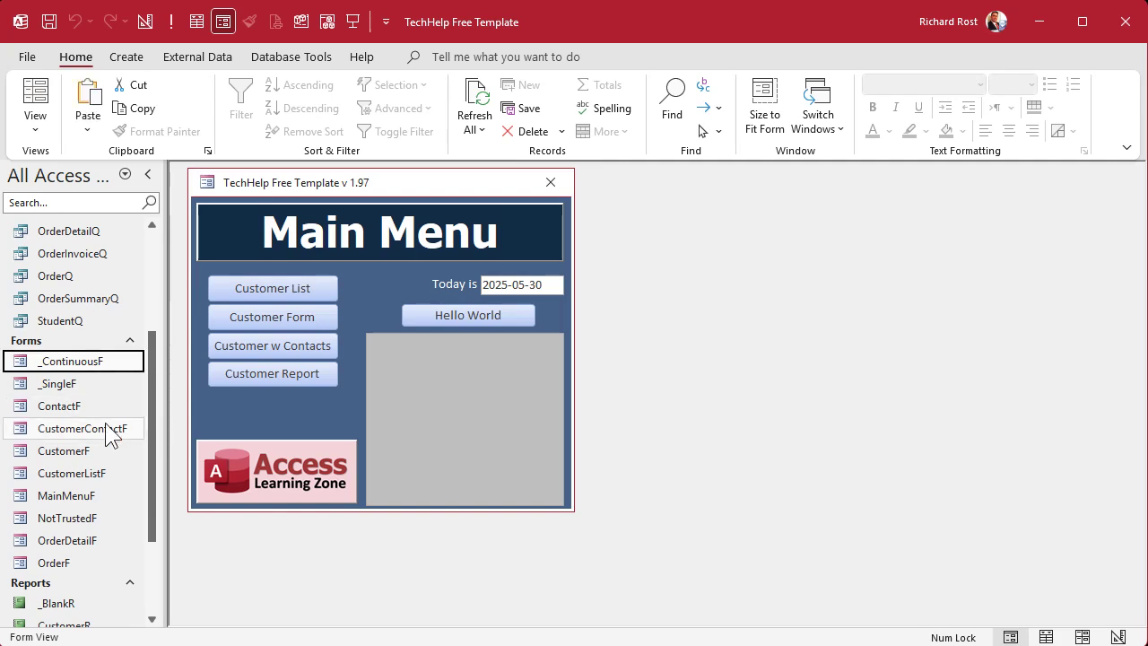
pyautogui.hotkey('ctrl', 'v')
pyautogui.write('AttendanceF')
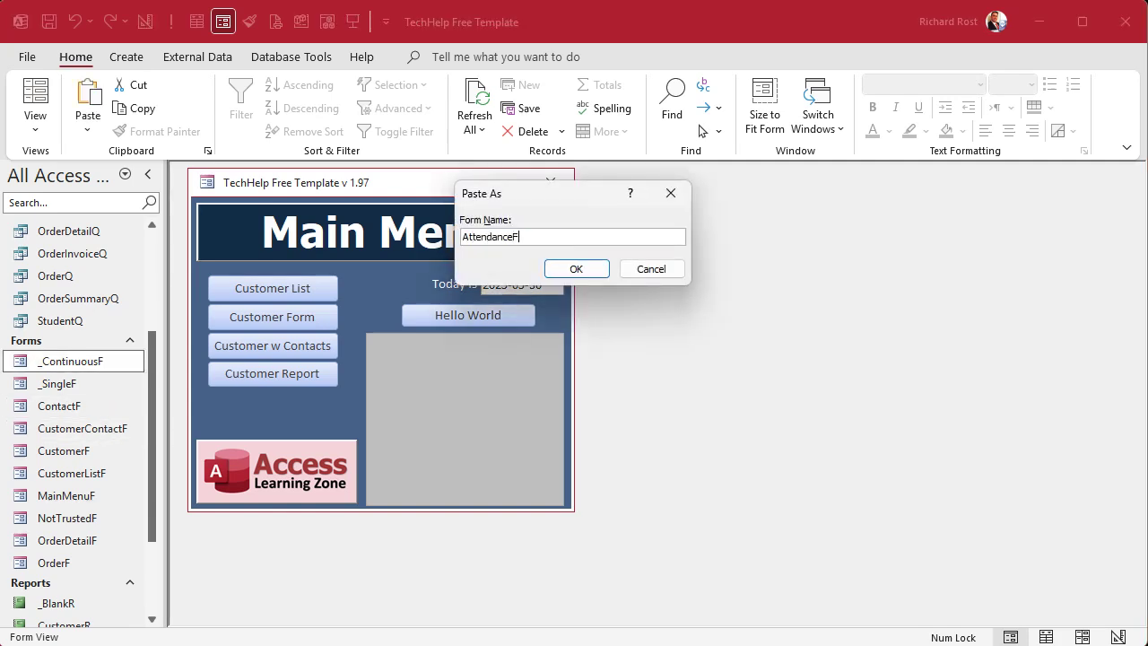
pyautogui.press('Return')
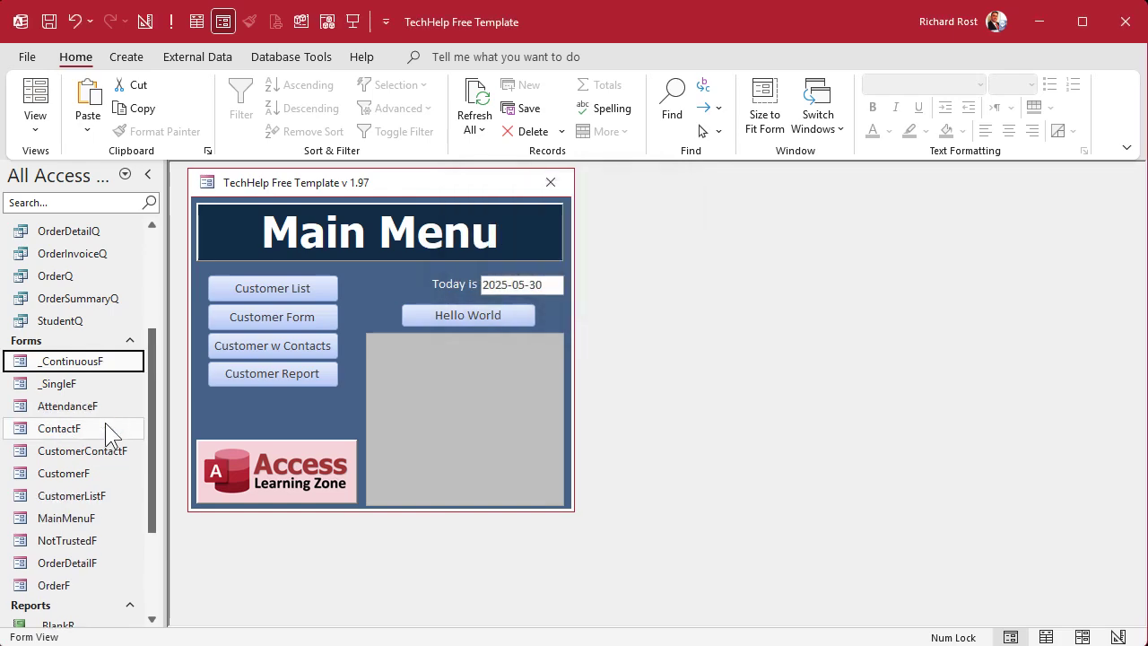
# Open the AttendanceF form in Design View and set its Record Source to AttendanceT.
pyautogui.rightClick(89, 412)
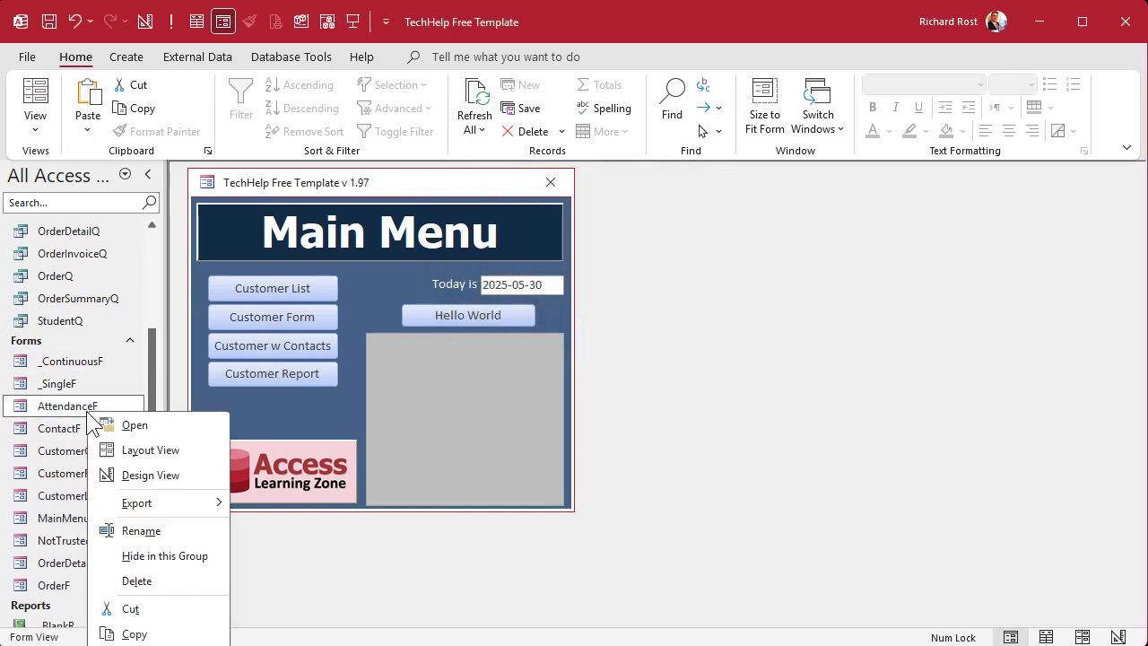
pyautogui.click(151, 475)
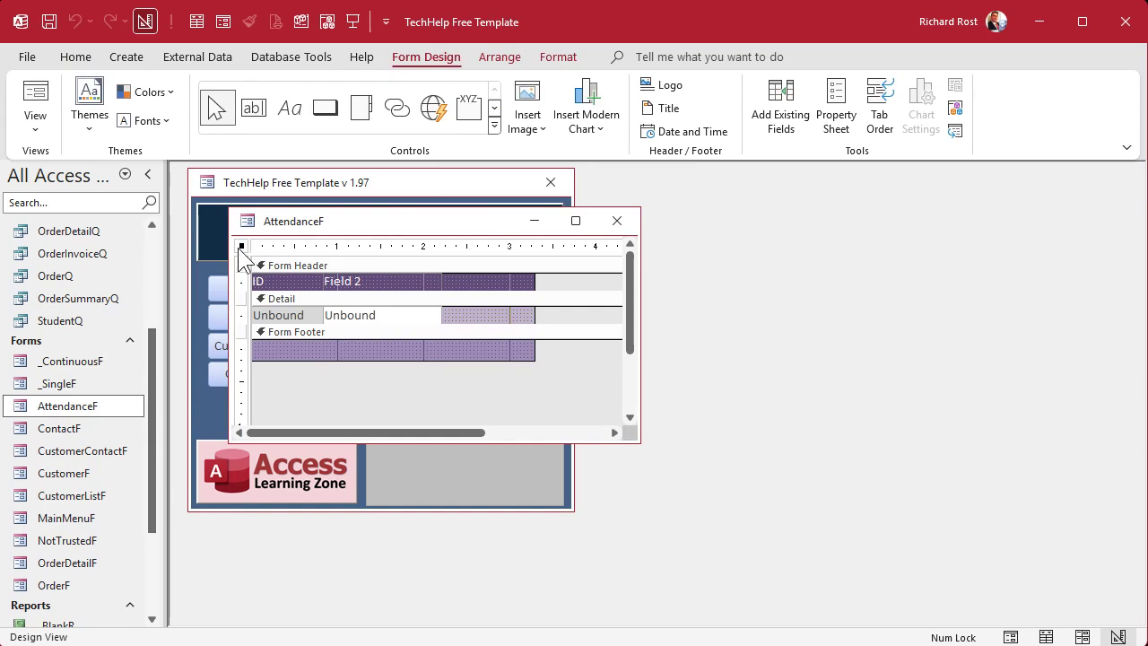
pyautogui.doubleClick(240, 247)
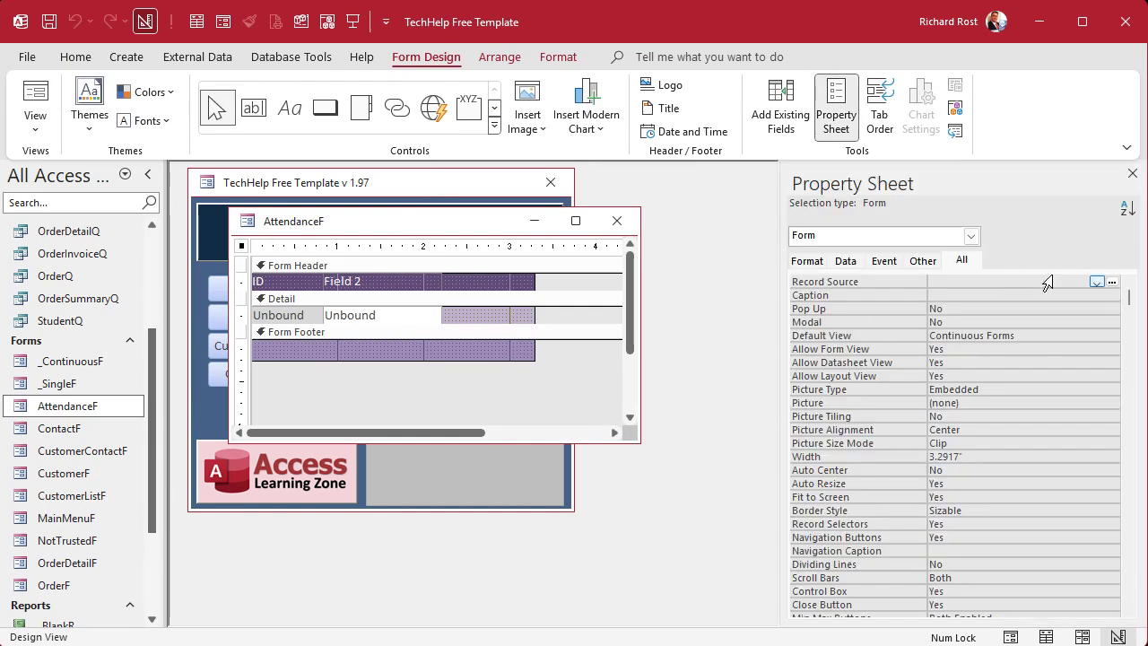
pyautogui.click(1096, 281)
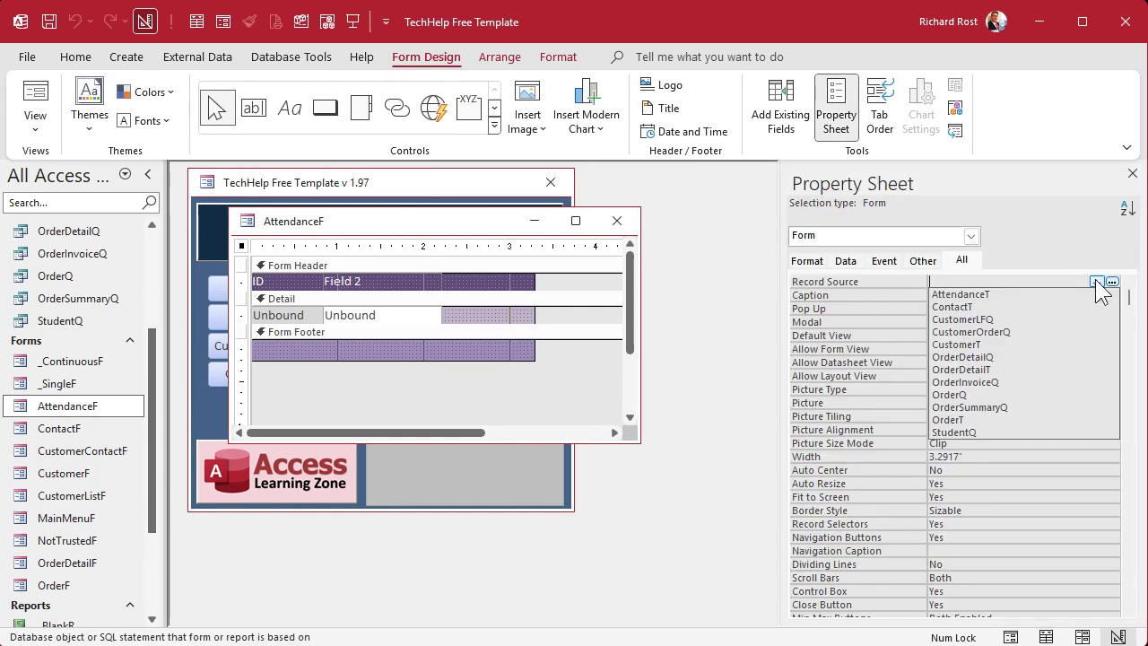
pyautogui.click(1050, 293)
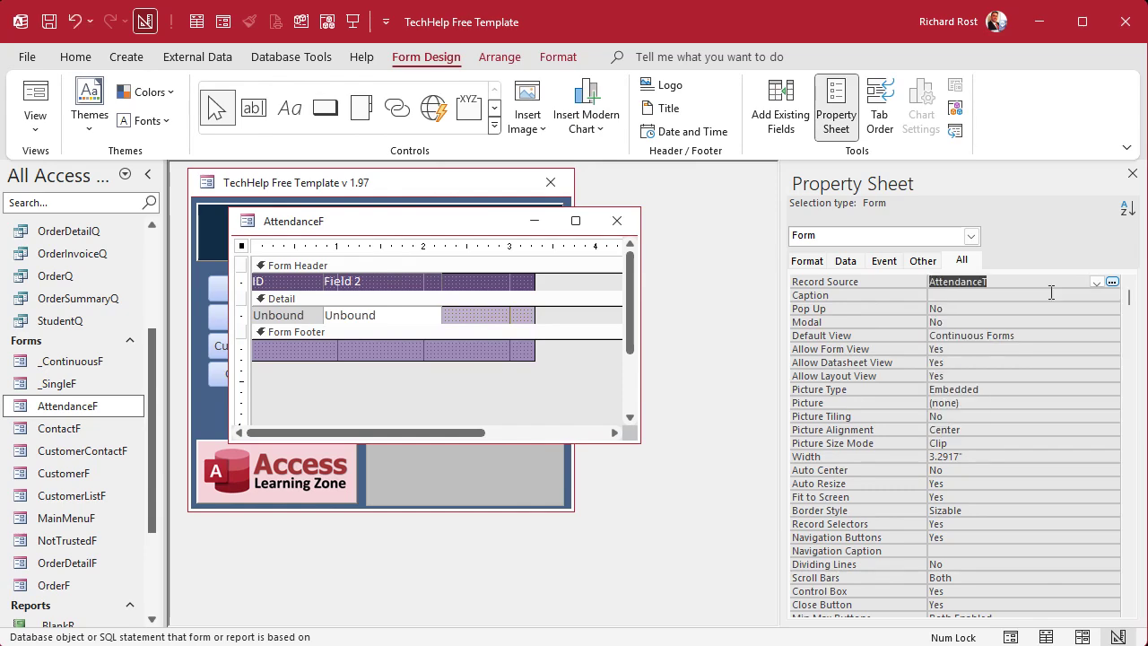
# Delete the unbound Detail text boxes and the Field 2 label, and stretch the ID label across the full form header width.
pyautogui.click(242, 315)
pyautogui.press('Delete')
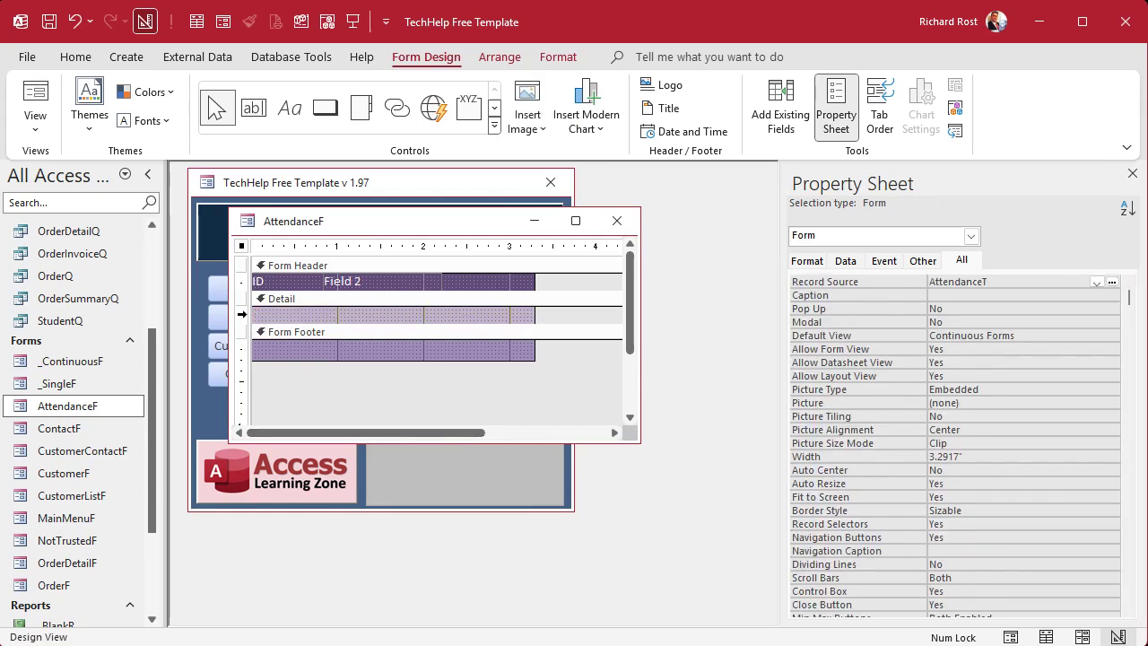
pyautogui.click(332, 284)
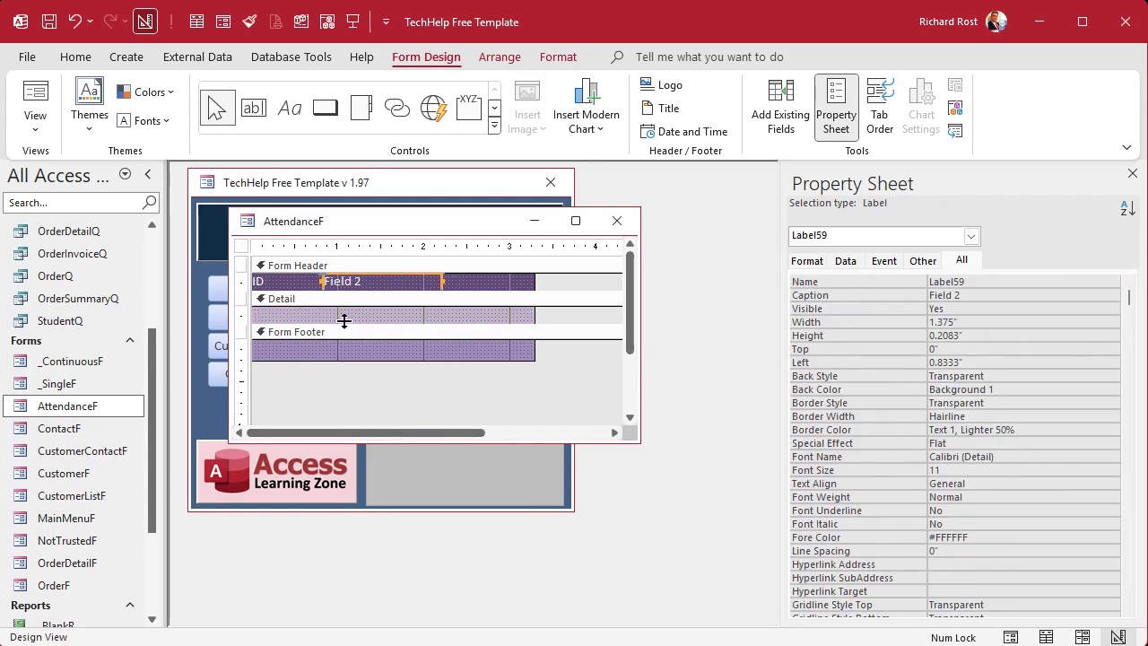
pyautogui.press('Delete')
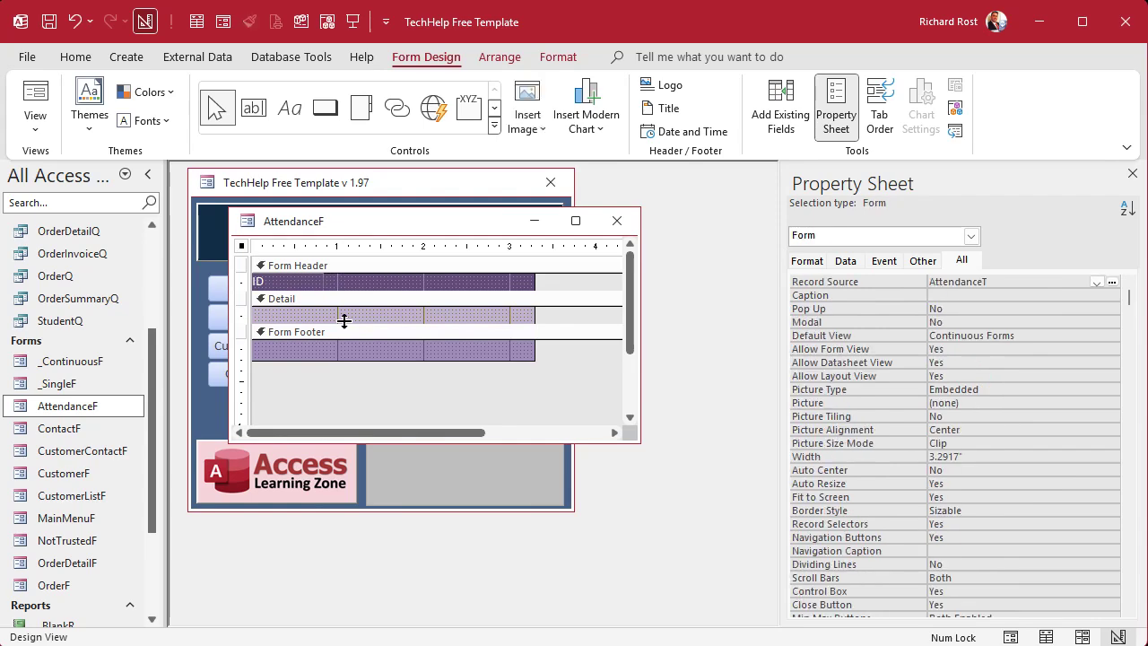
pyautogui.click(285, 281)
pyautogui.moveTo(335, 280); pyautogui.dragTo(535, 280)
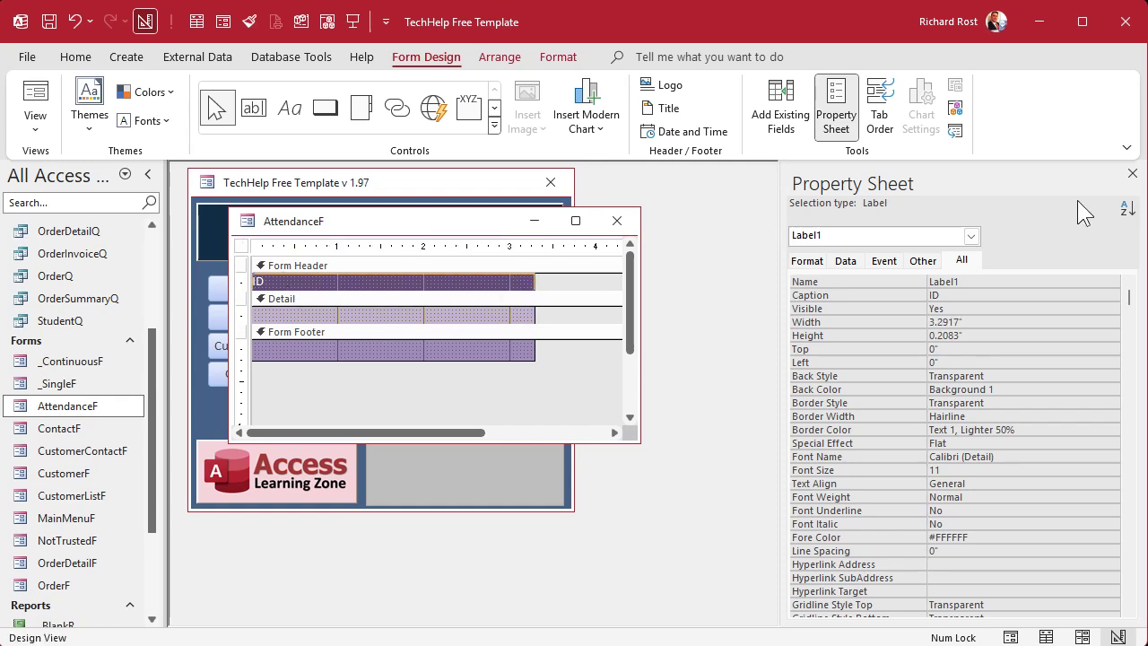
pyautogui.click(1132, 173)
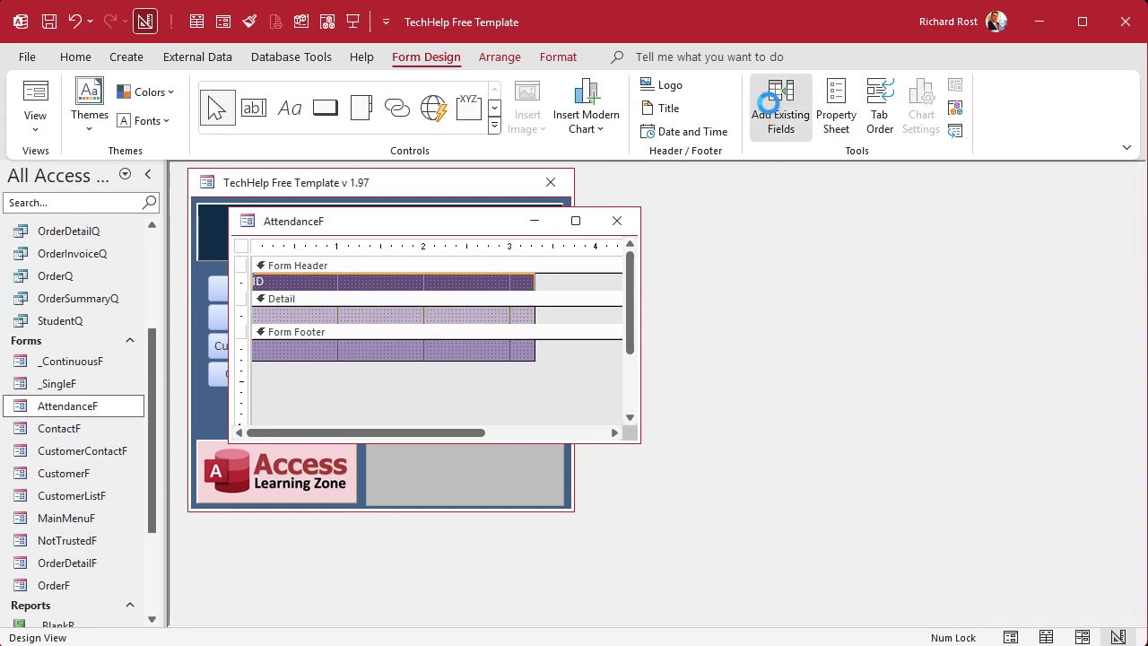
# Add the ClassDateTime field to the start of the Detail section without its label and widen it to about 1.8 inches.
pyautogui.click(771, 115)
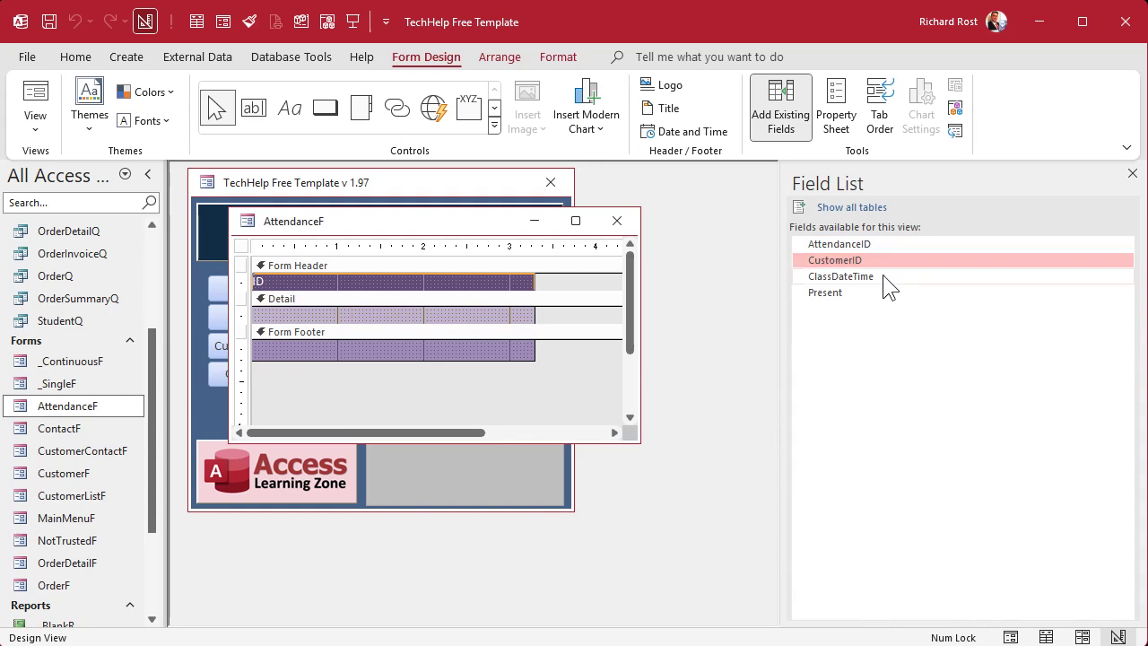
pyautogui.moveTo(883, 275); pyautogui.dragTo(299, 308)
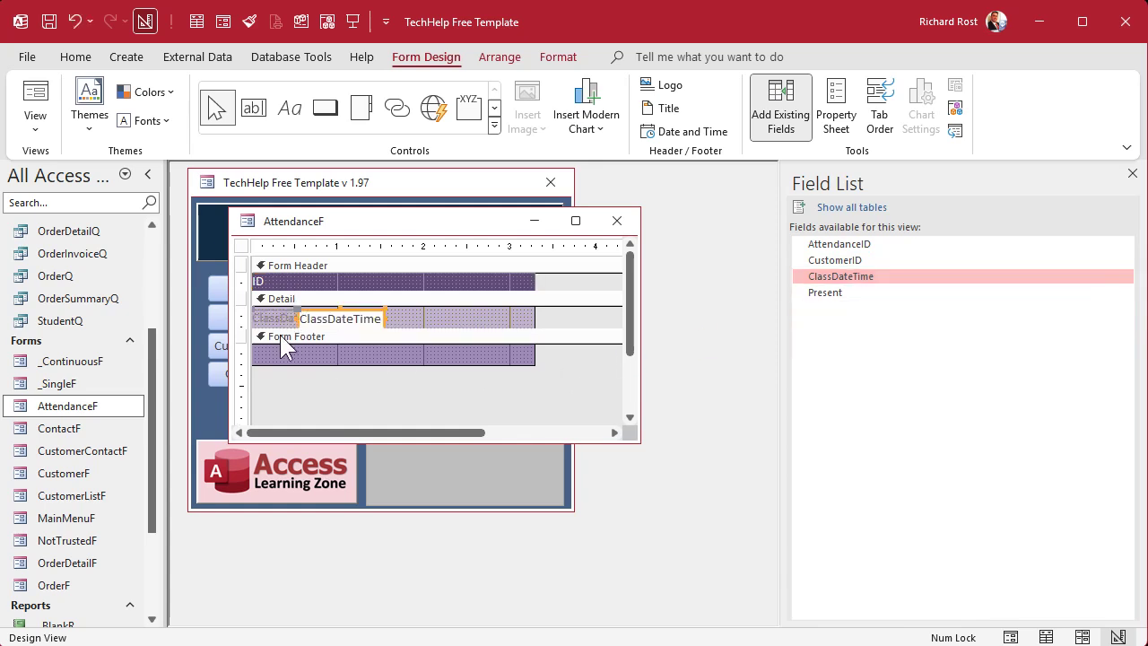
pyautogui.click(282, 314)
pyautogui.press('Delete')
pyautogui.moveTo(308, 318); pyautogui.dragTo(405, 313)
pyautogui.click(440, 313)
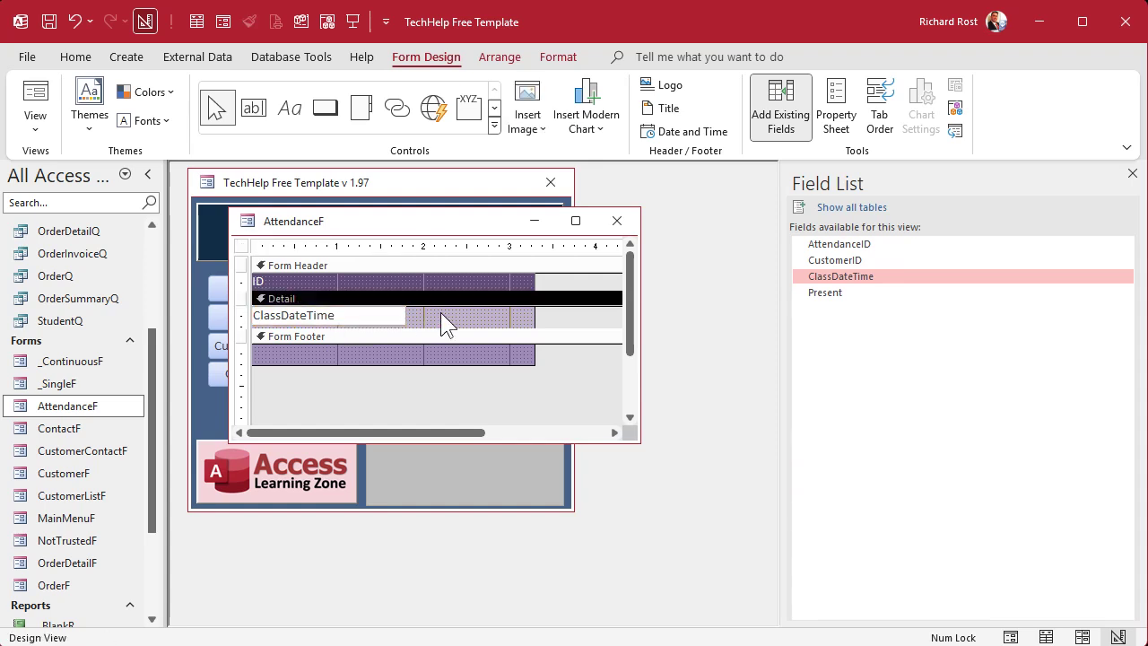
# Add the Present check box to the Detail section, delete its label, and place it at the far end of the row.
pyautogui.moveTo(930, 296); pyautogui.dragTo(496, 314)
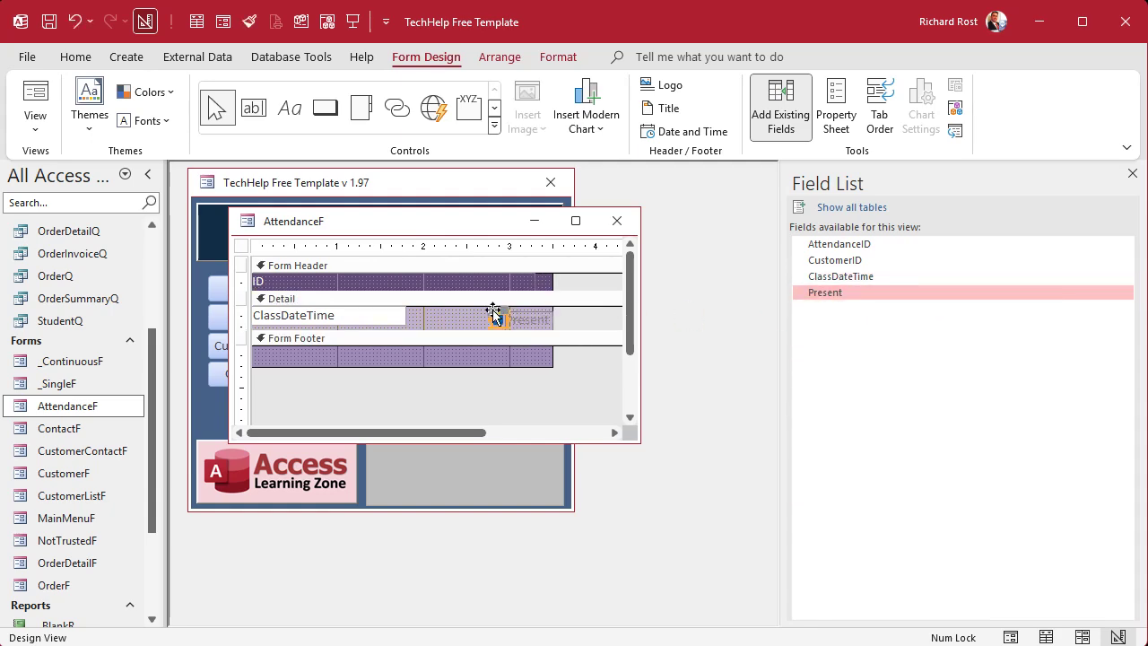
pyautogui.press('Delete')
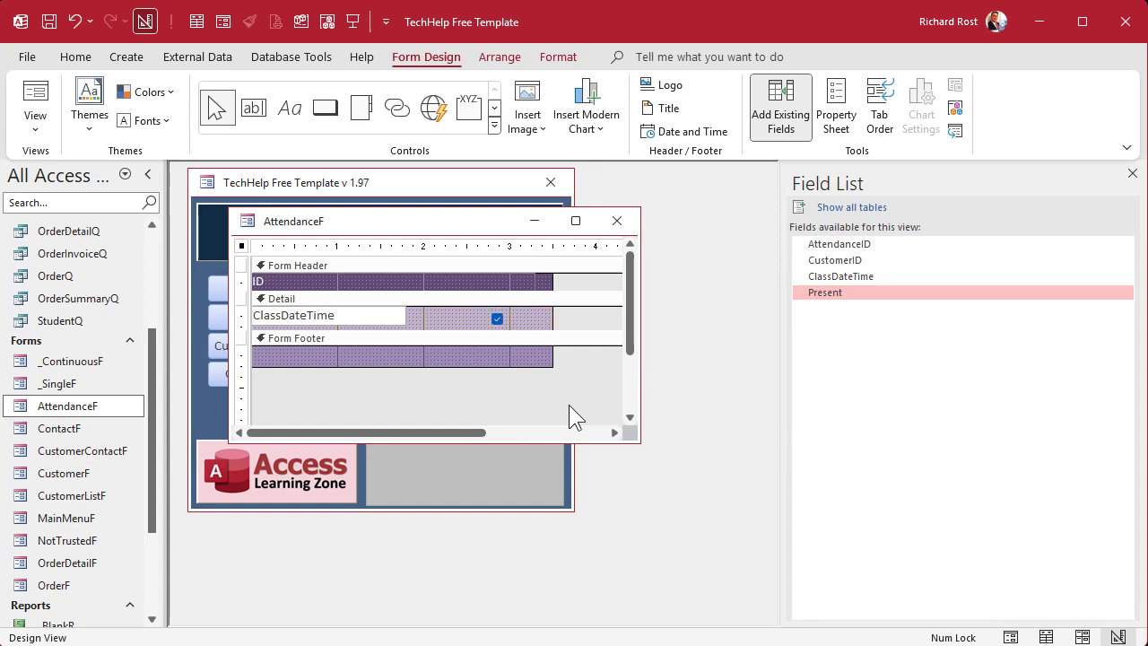
pyautogui.moveTo(499, 316); pyautogui.dragTo(538, 318)
# Narrow the ClassDateTime box to about 1.5 inches and shrink the Detail section to the height of its controls.
pyautogui.click(321, 315)
pyautogui.moveTo(406, 315); pyautogui.dragTo(380, 314)
pyautogui.click(444, 313)
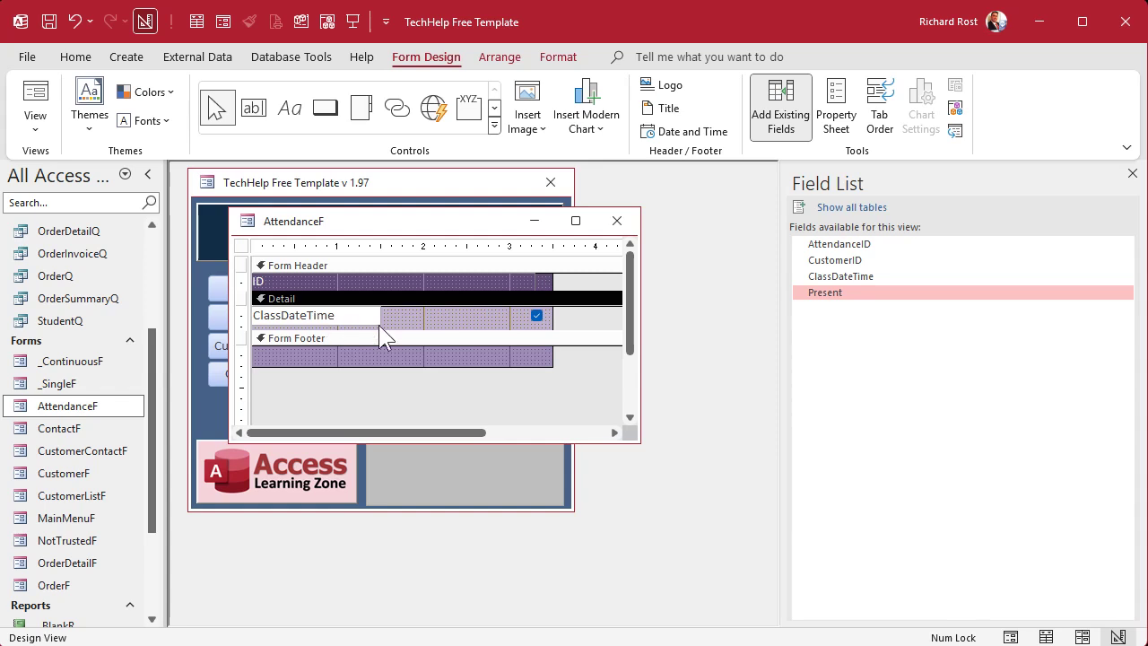
pyautogui.moveTo(436, 330); pyautogui.dragTo(446, 325)
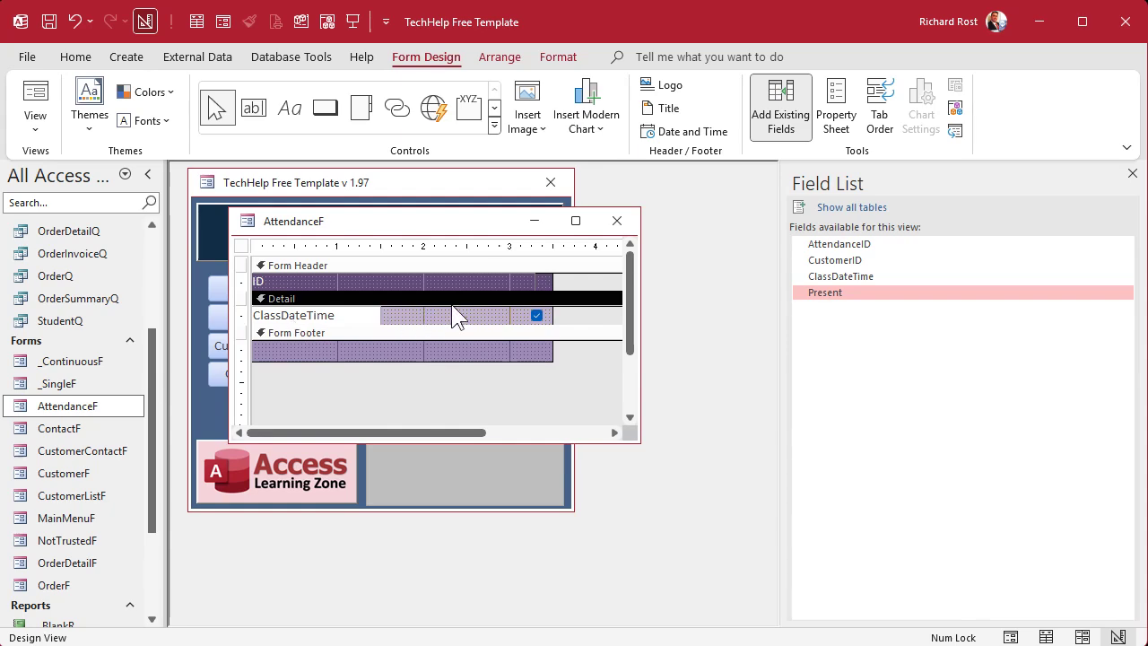
# Insert a combo box in the Detail section that gets its values from the StudentQ query.
pyautogui.click(494, 126)
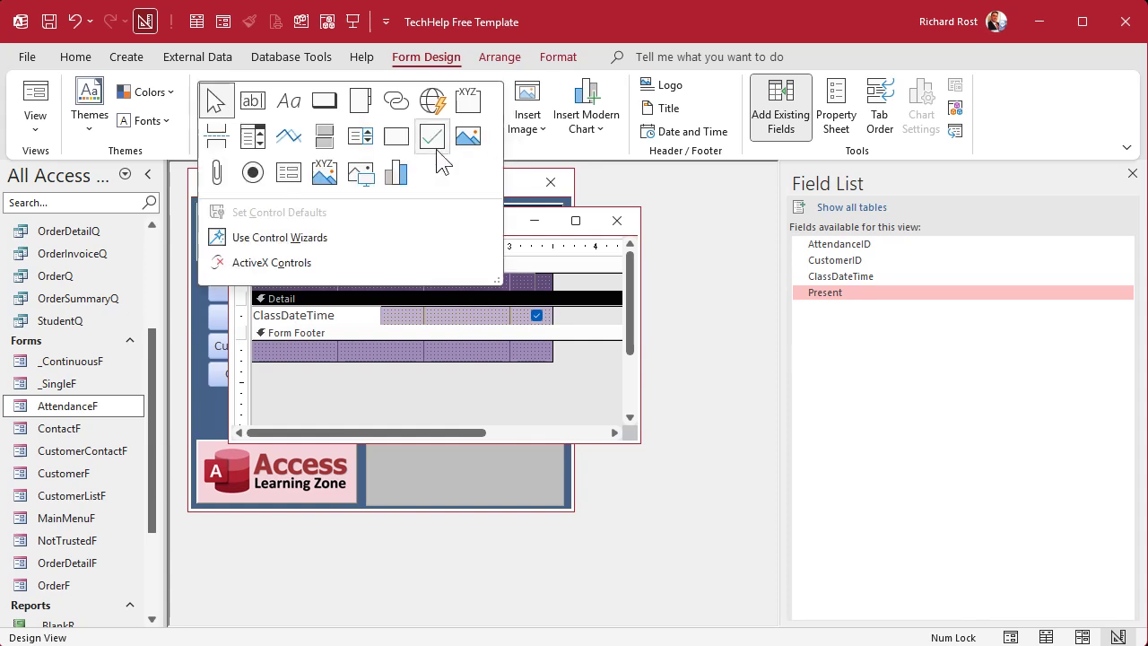
pyautogui.click(253, 136)
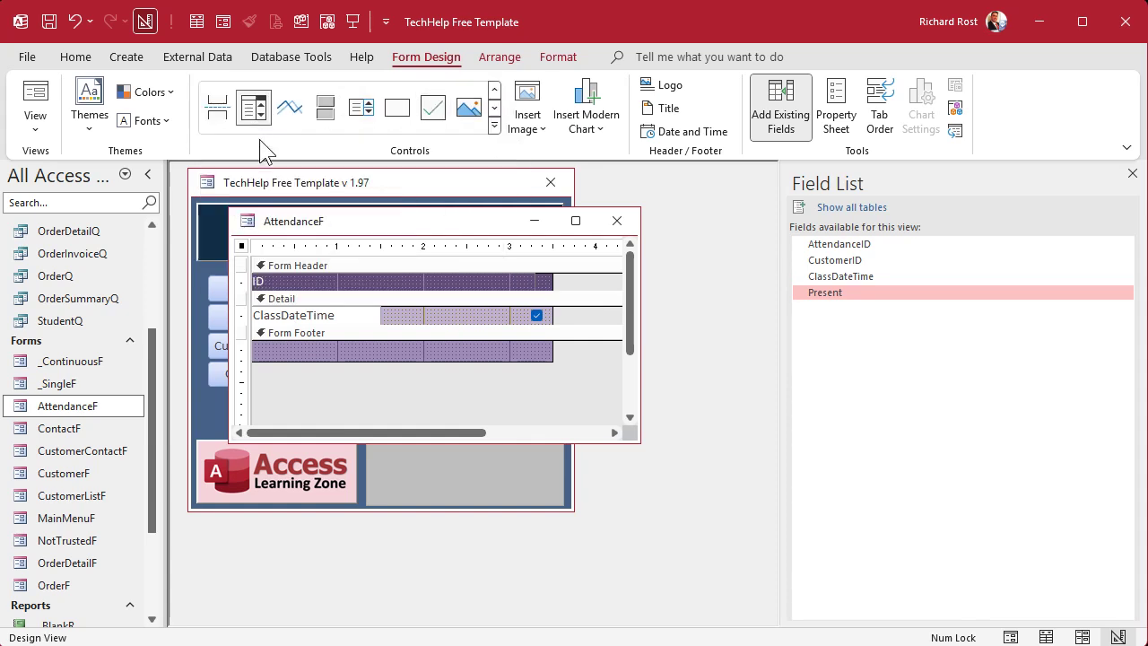
pyautogui.click(414, 313)
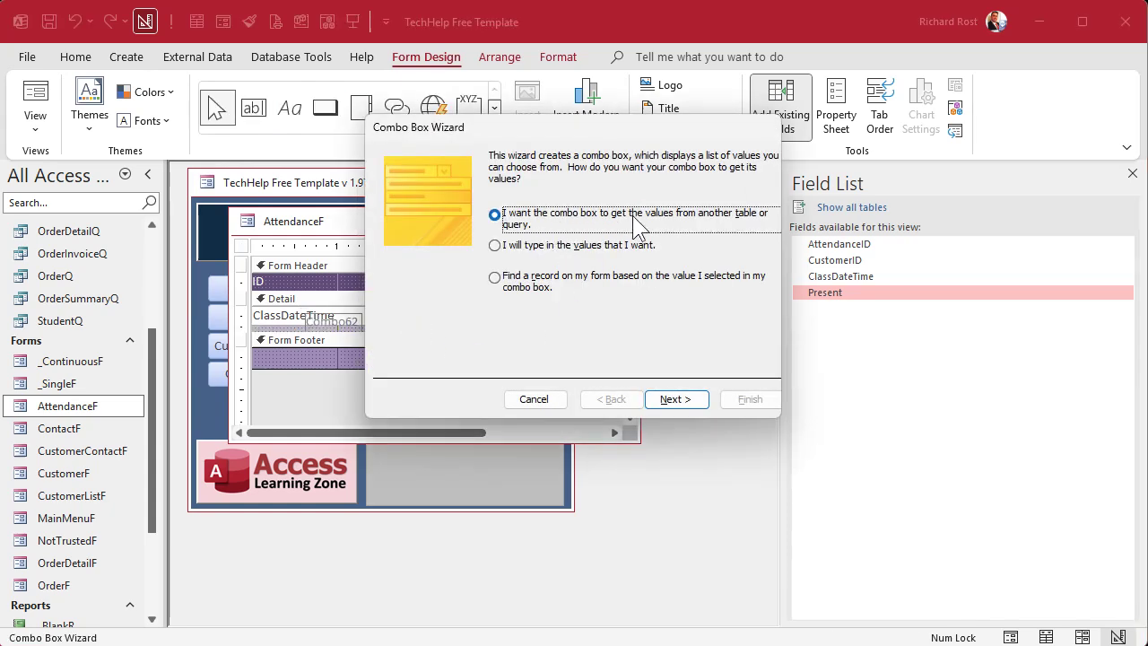
pyautogui.click(683, 401)
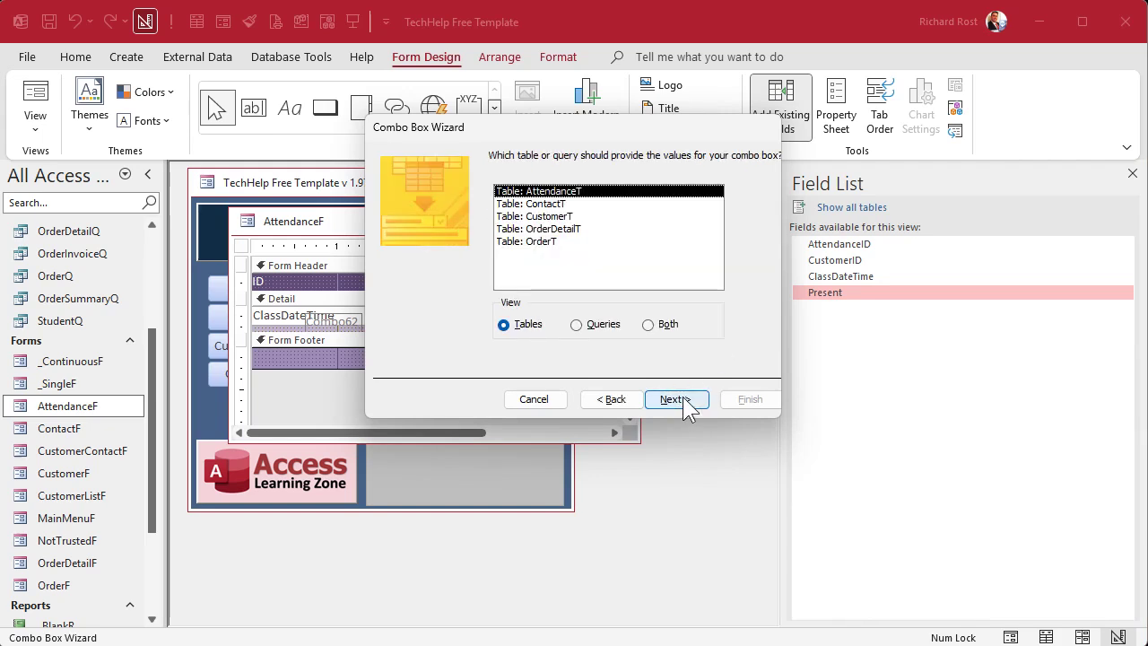
pyautogui.click(607, 326)
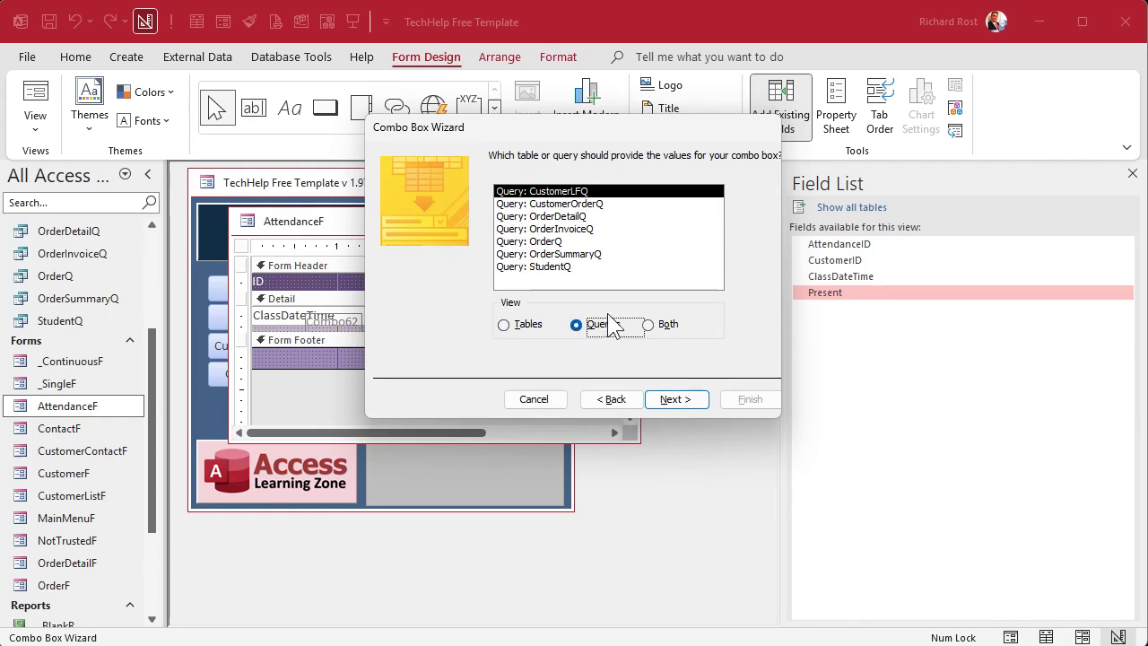
pyautogui.click(574, 267)
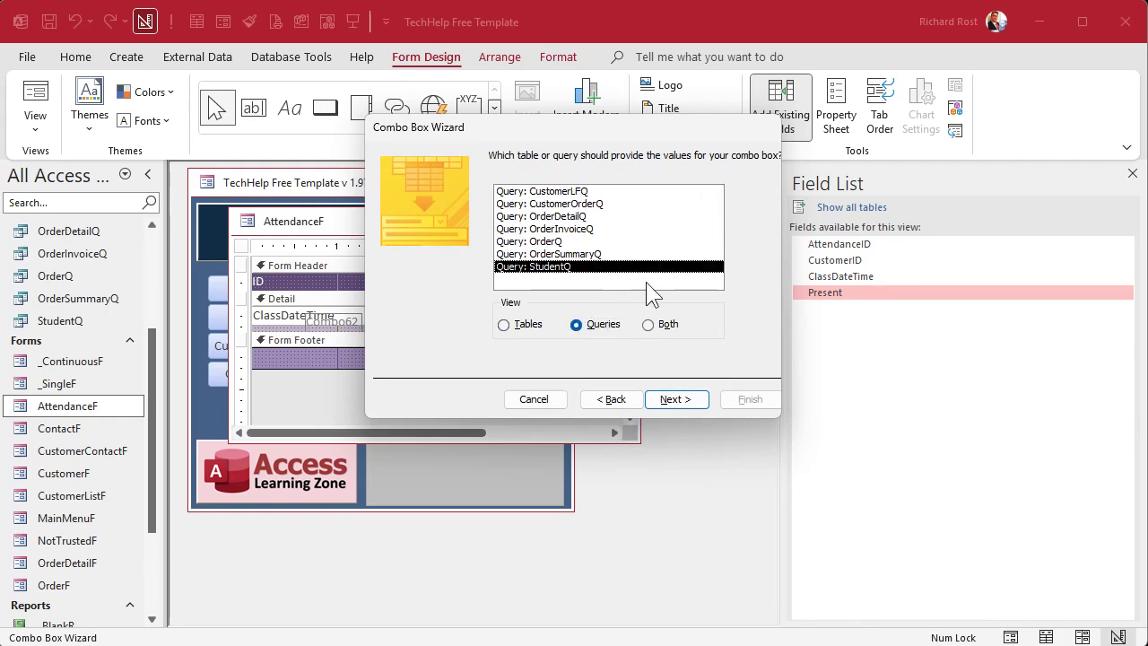
pyautogui.click(675, 399)
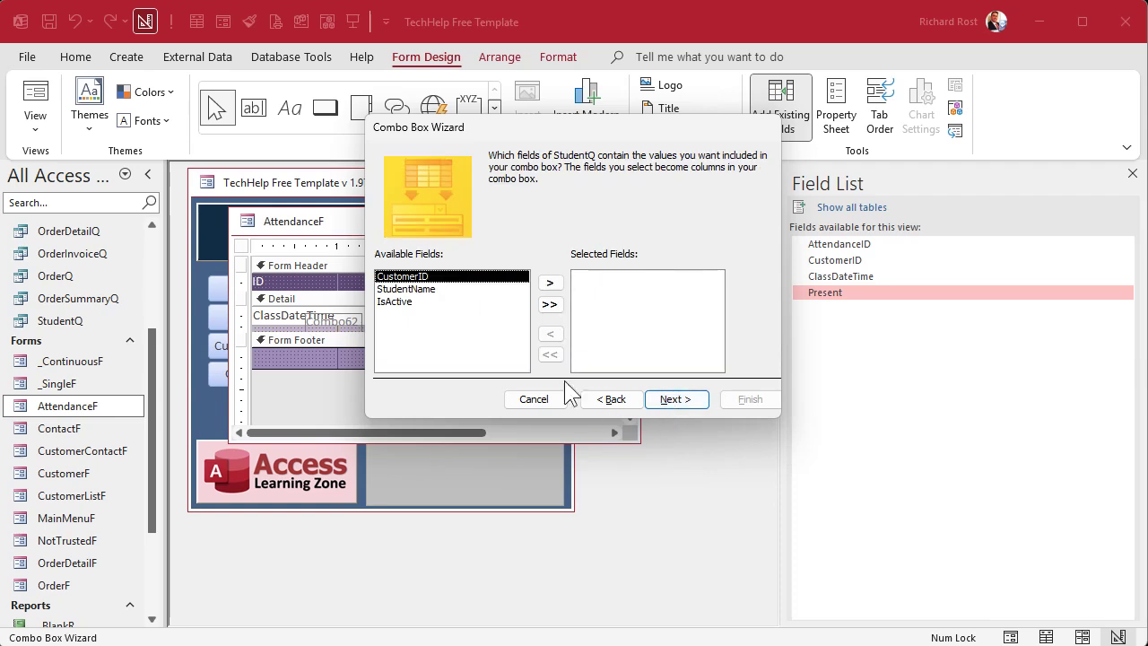
# Include CustomerID and StudentName as the combo box columns and sort the list by StudentName.
pyautogui.click(549, 284)
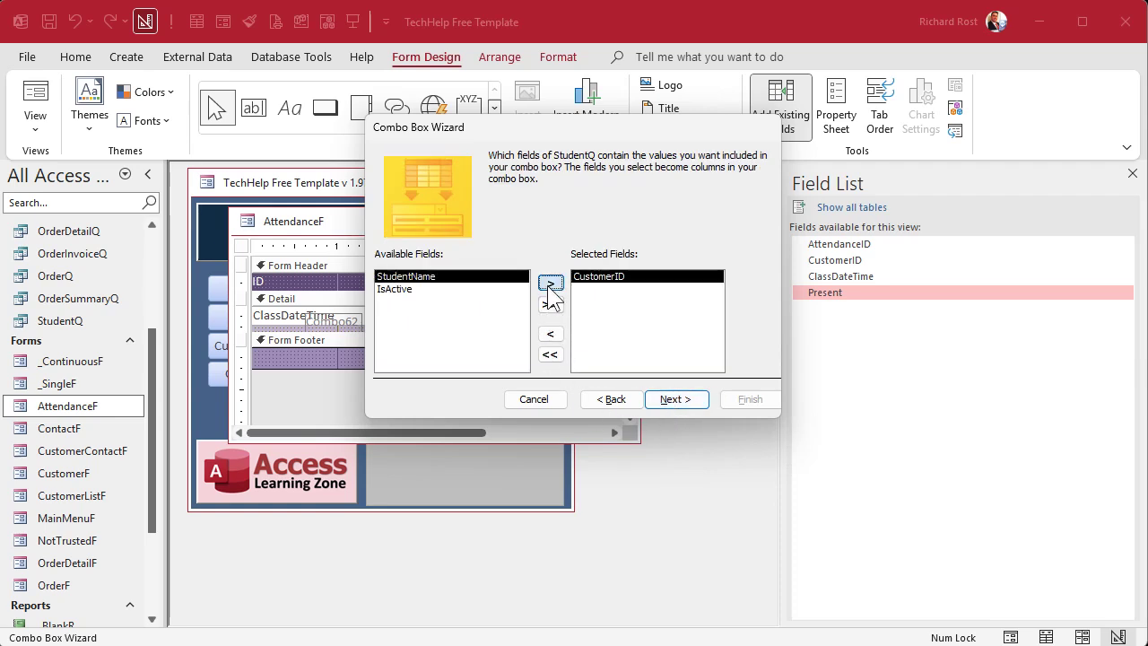
pyautogui.click(549, 284)
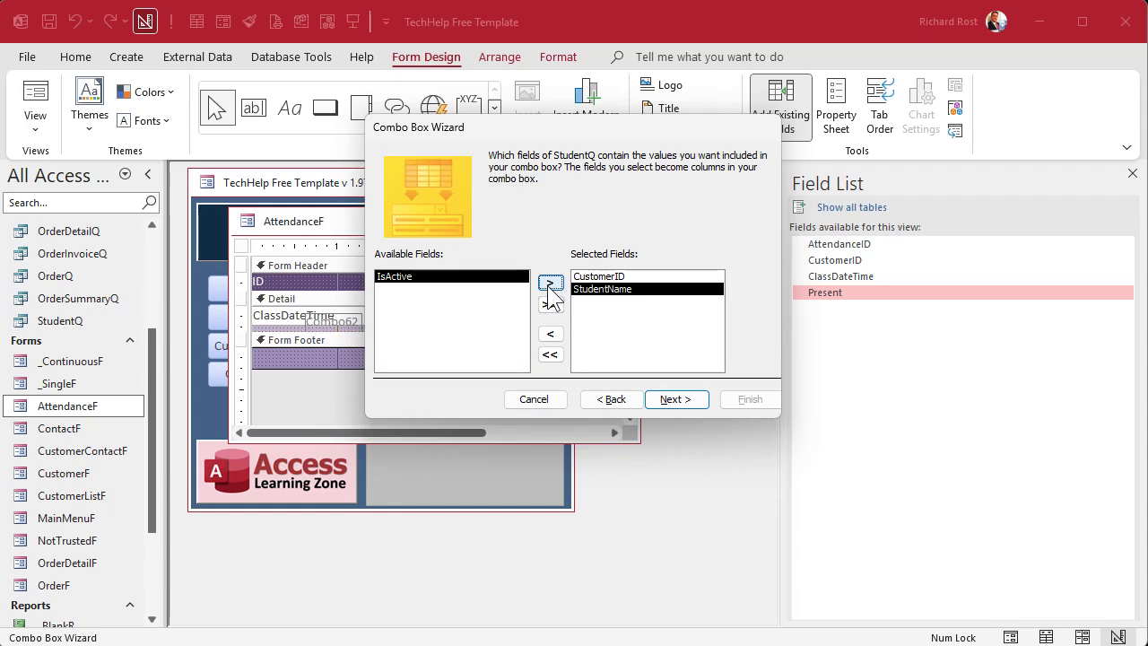
pyautogui.click(673, 399)
pyautogui.click(521, 215)
pyautogui.click(469, 258)
pyautogui.click(678, 401)
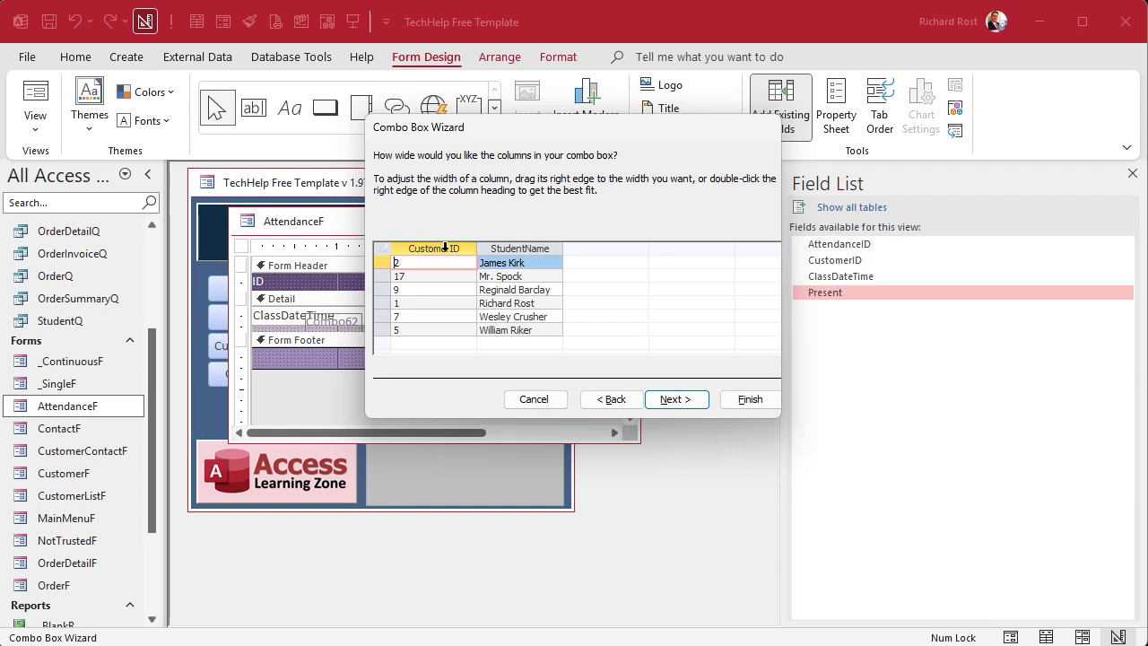
# Hide the CustomerID column in the combo box and slightly widen the StudentName column.
pyautogui.moveTo(475, 248); pyautogui.dragTo(327, 247)
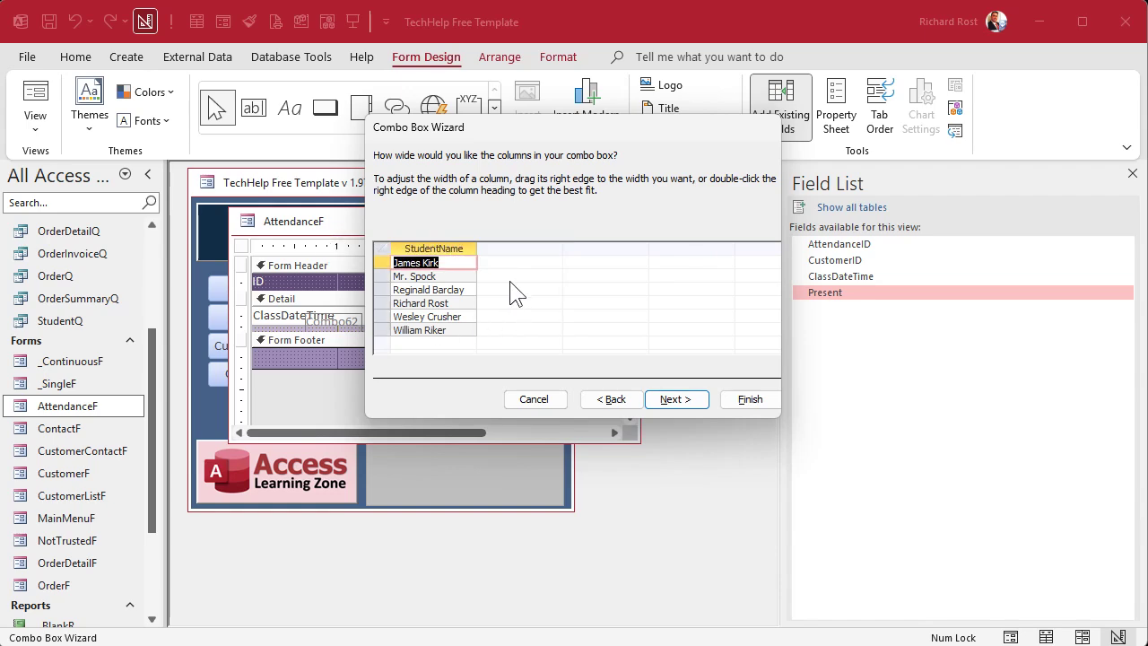
pyautogui.moveTo(474, 247); pyautogui.dragTo(477, 246)
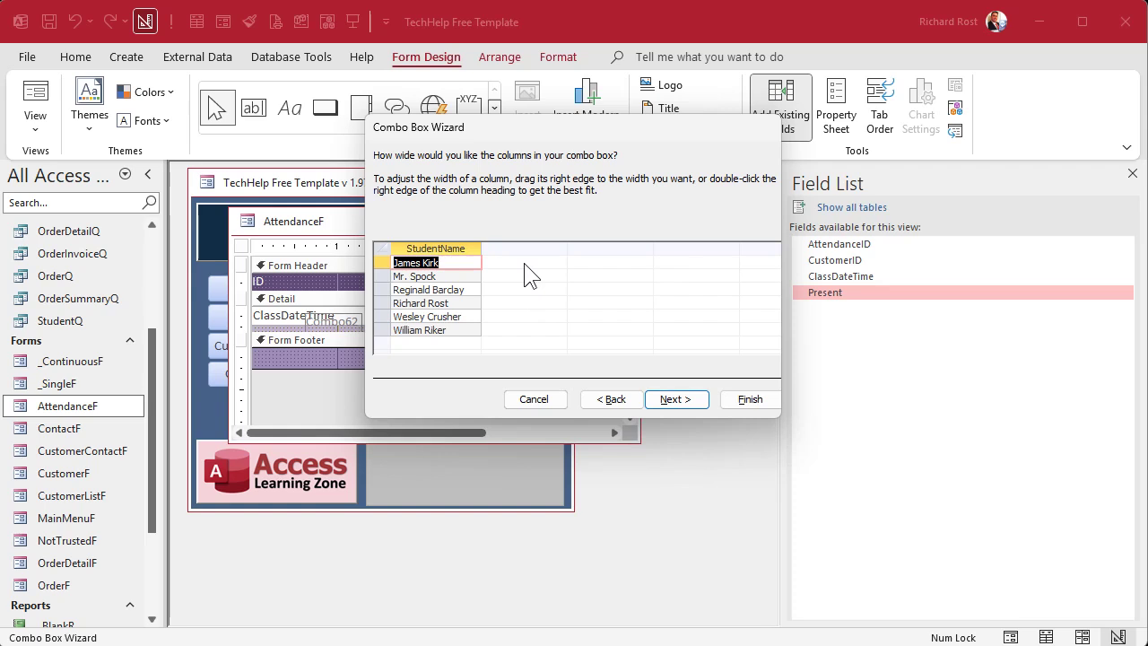
pyautogui.click(682, 403)
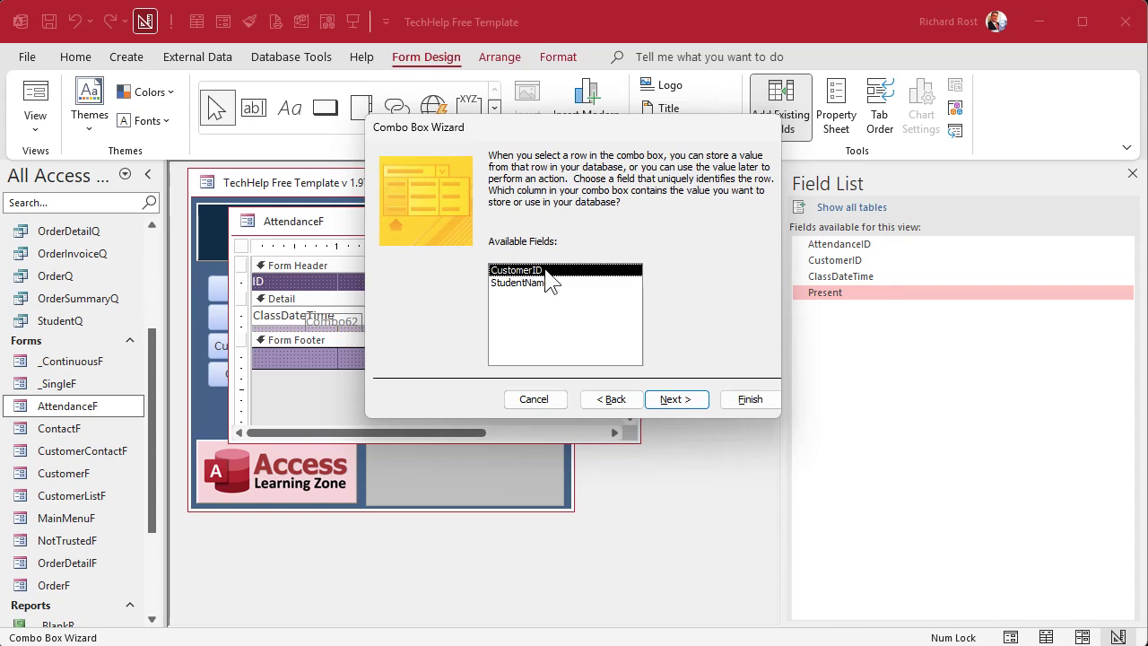
# Store the combo box's CustomerID value in the CustomerID field and finish the wizard with the default label.
pyautogui.click(686, 401)
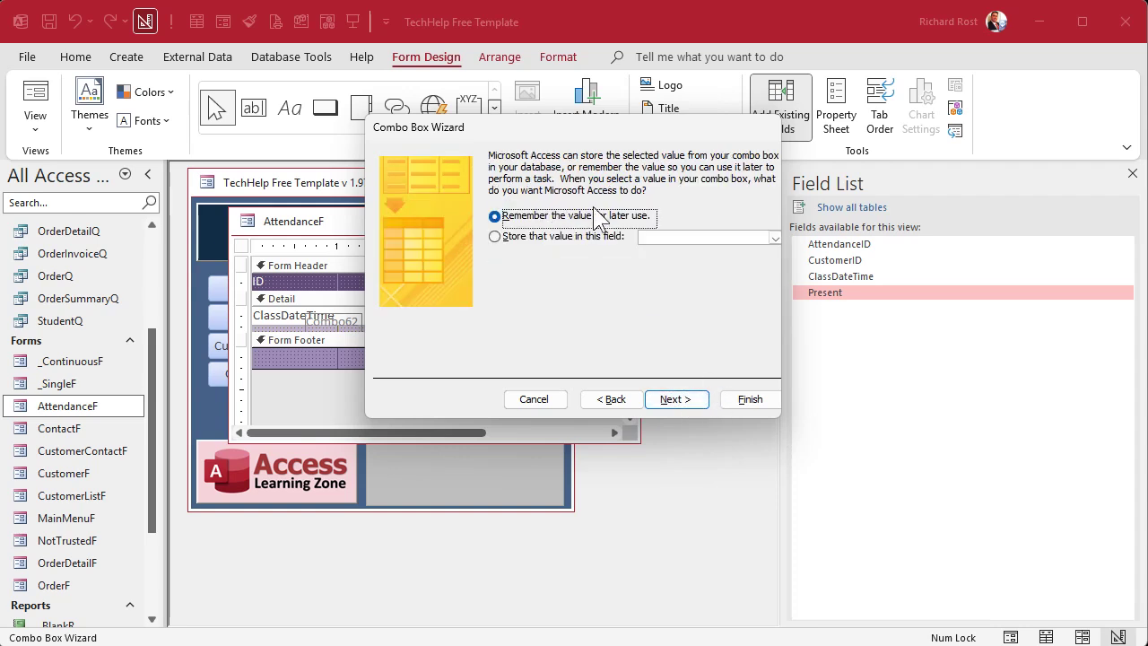
pyautogui.click(555, 237)
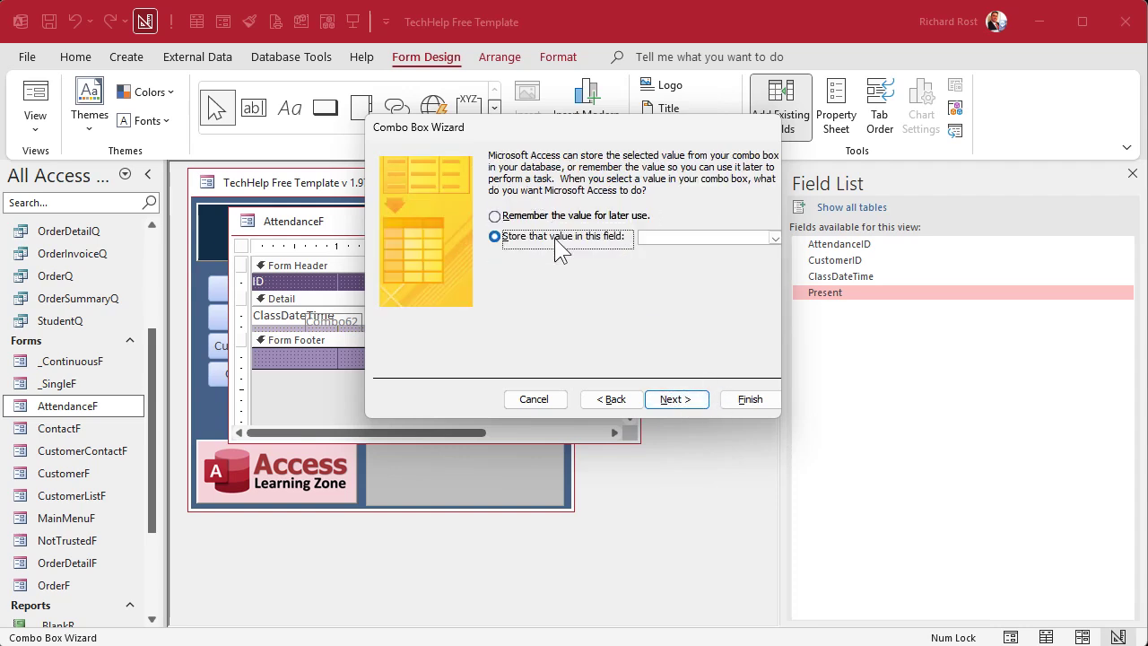
pyautogui.click(775, 237)
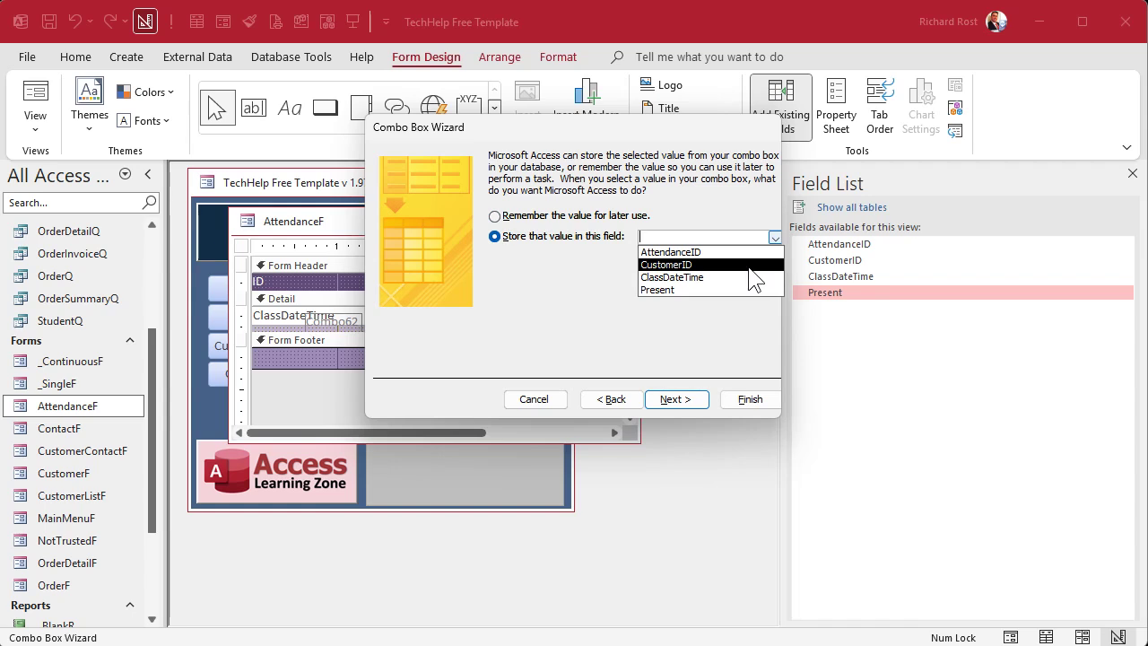
pyautogui.click(748, 264)
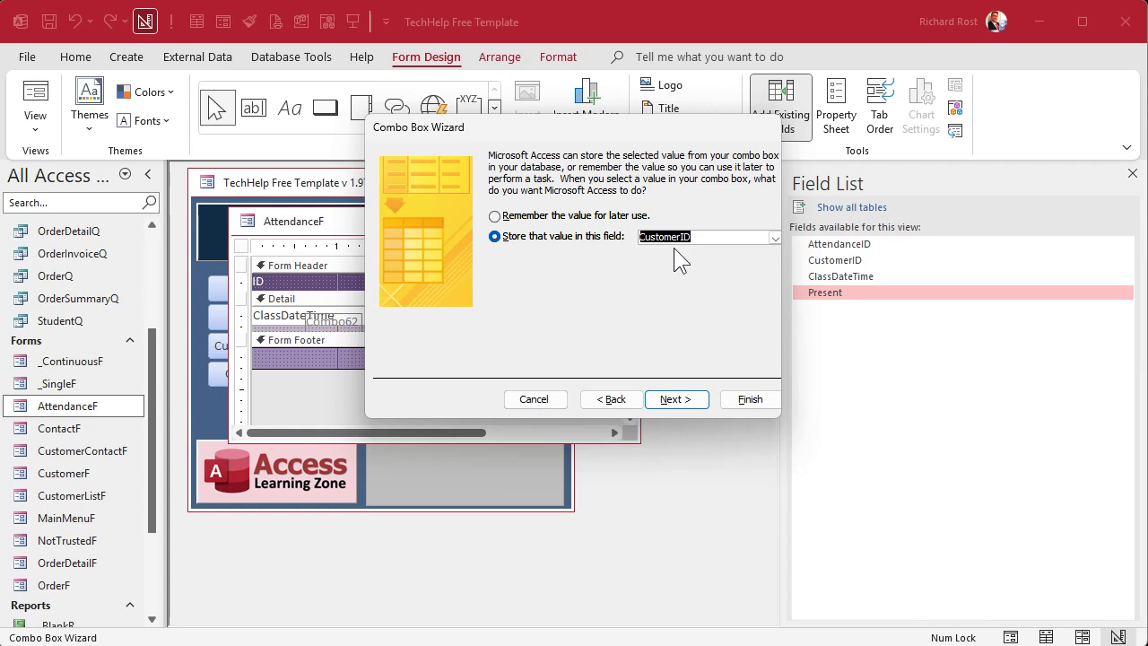
pyautogui.click(675, 399)
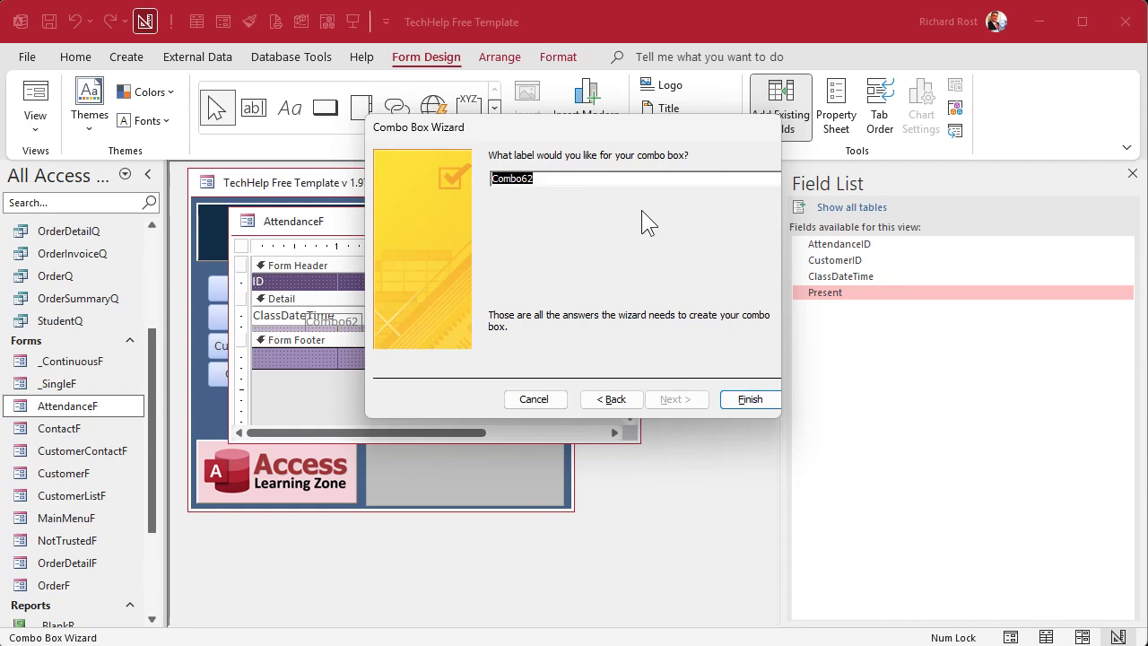
pyautogui.click(749, 398)
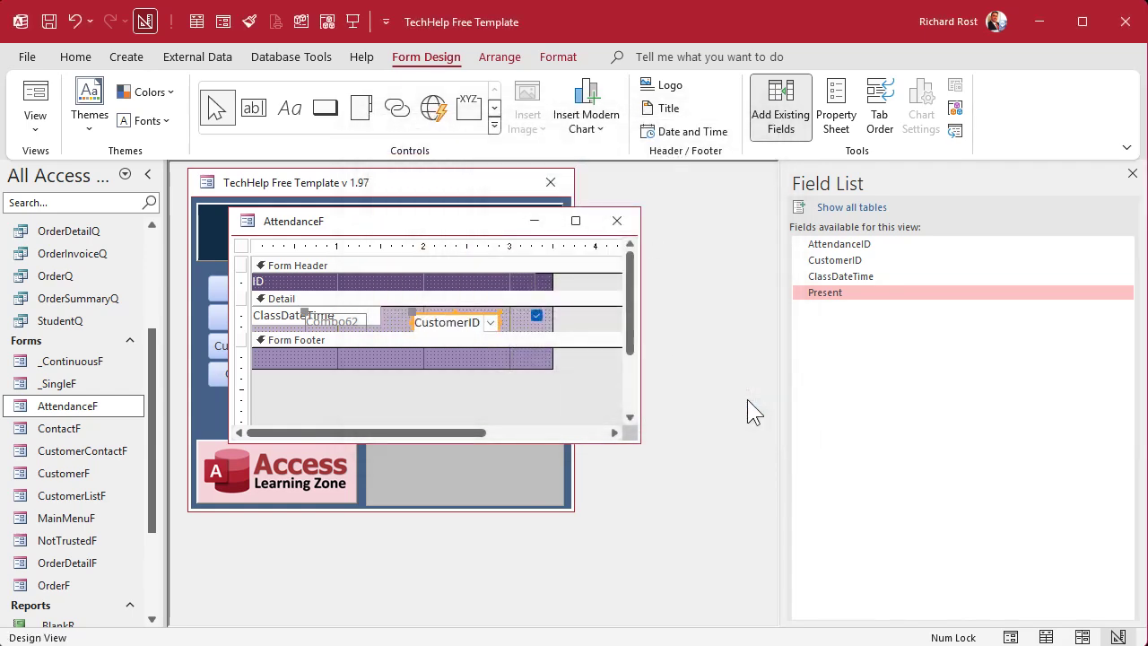
# Delete the combo box's label, fit the combo box between ClassDateTime and the check box at about 1.67 inches wide, and close the Field List.
pyautogui.click(342, 317)
pyautogui.press('Delete')
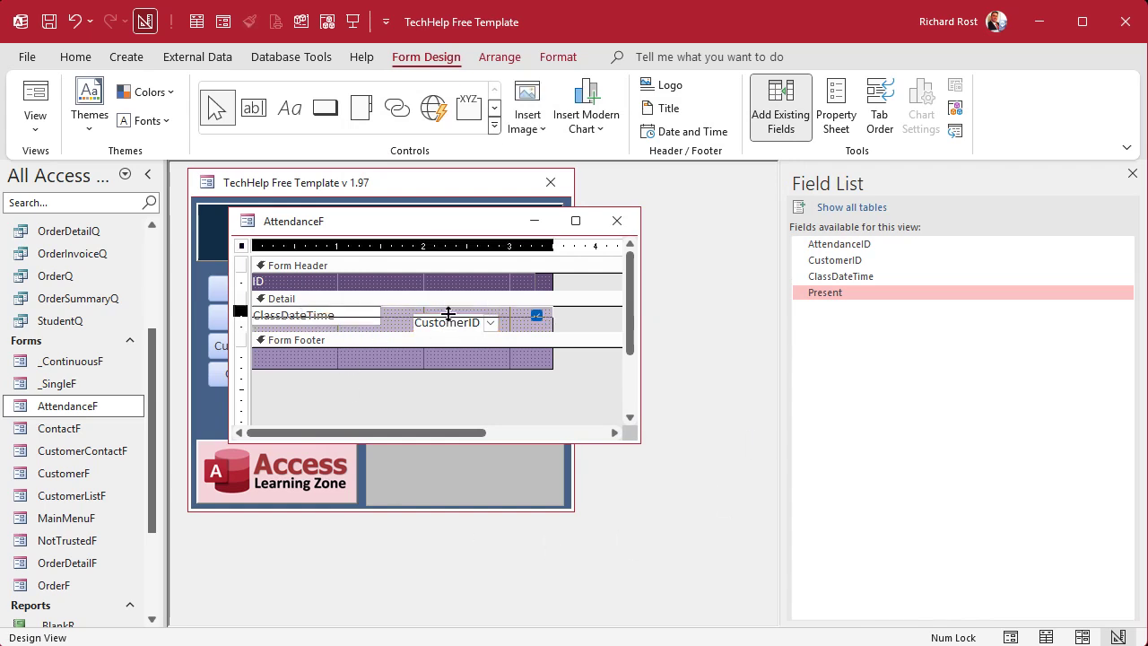
pyautogui.moveTo(452, 327); pyautogui.dragTo(525, 315)
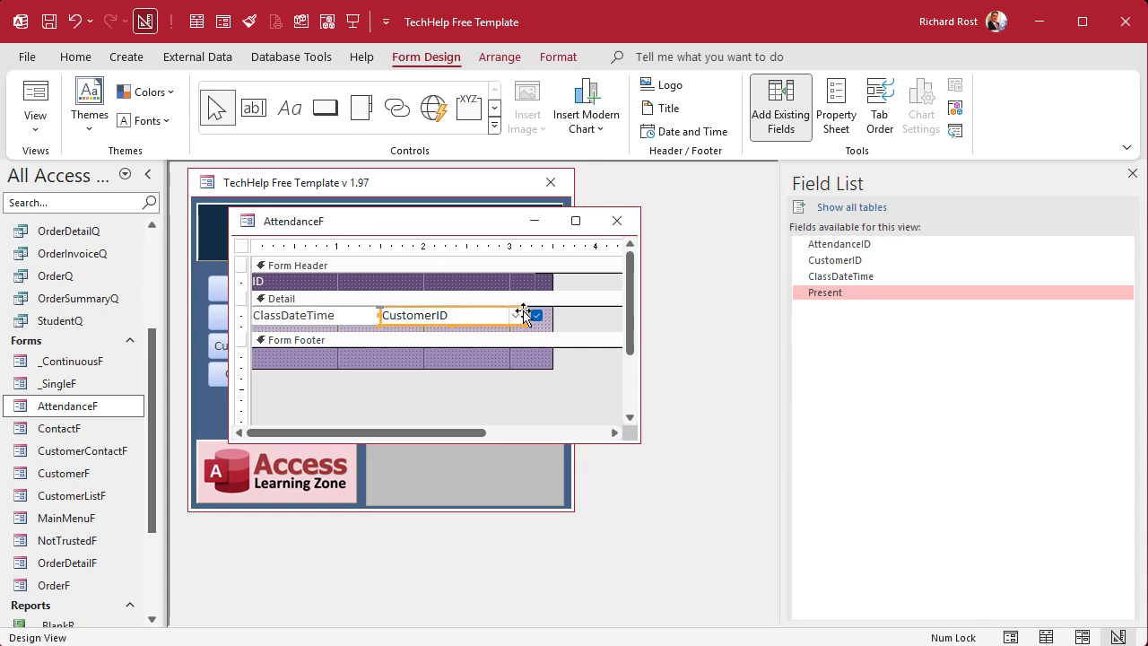
pyautogui.click(1132, 174)
pyautogui.click(461, 356)
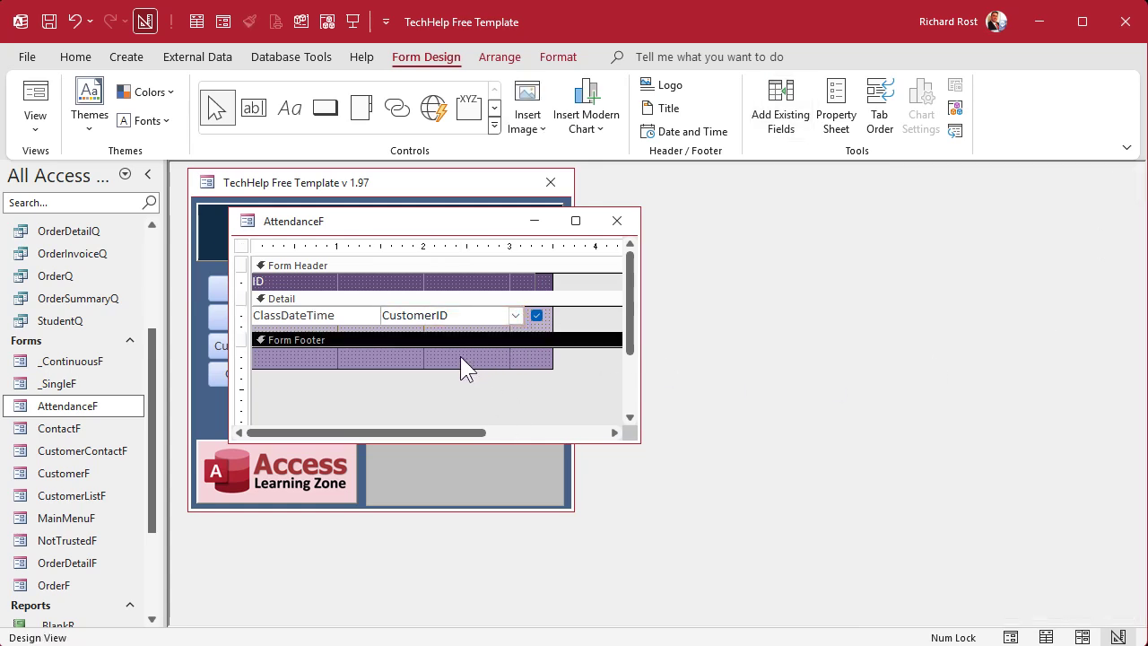
# Rename the CustomerID combo box as StudentCombo.
pyautogui.doubleClick(445, 321)
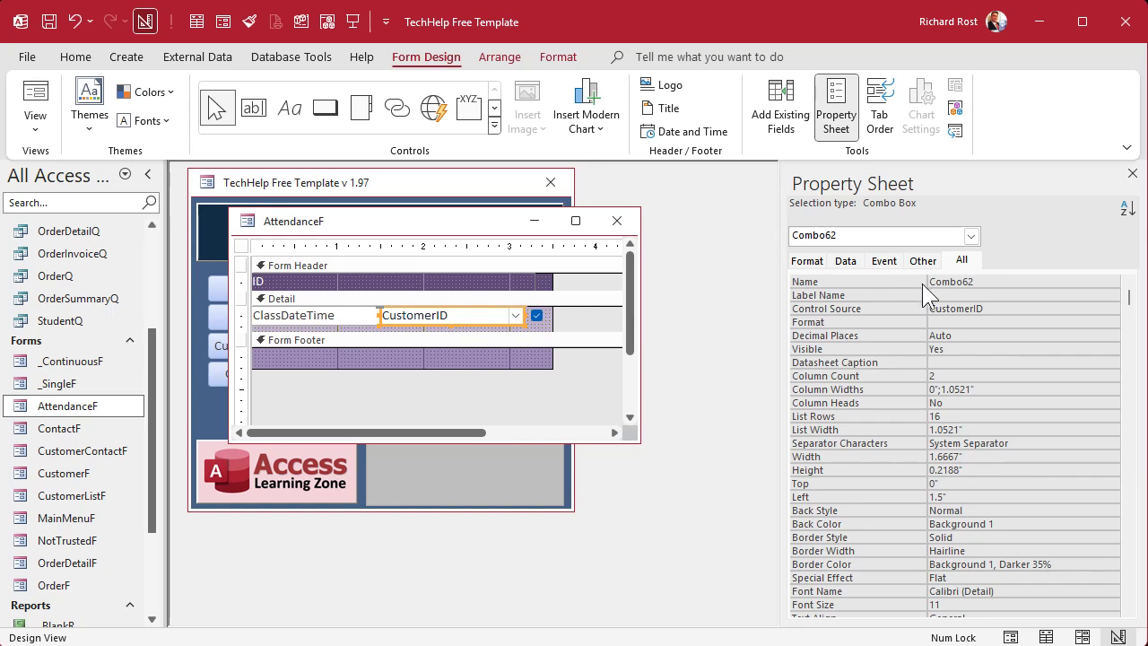
pyautogui.click(990, 281)
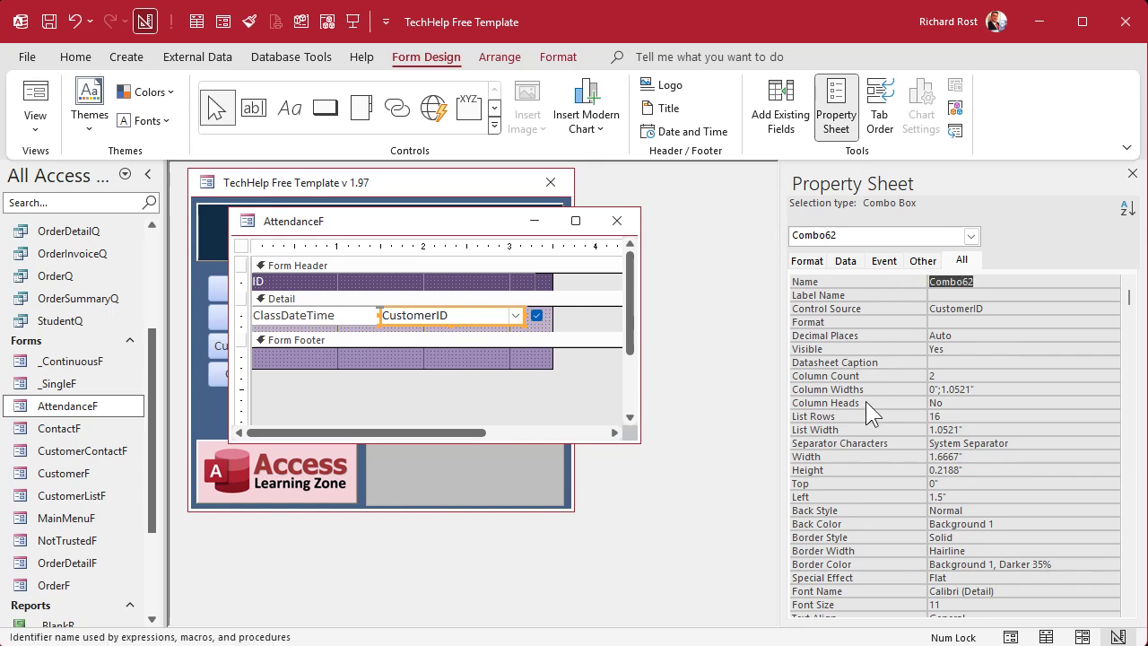
pyautogui.write('StudentCombo')
pyautogui.press('Return')
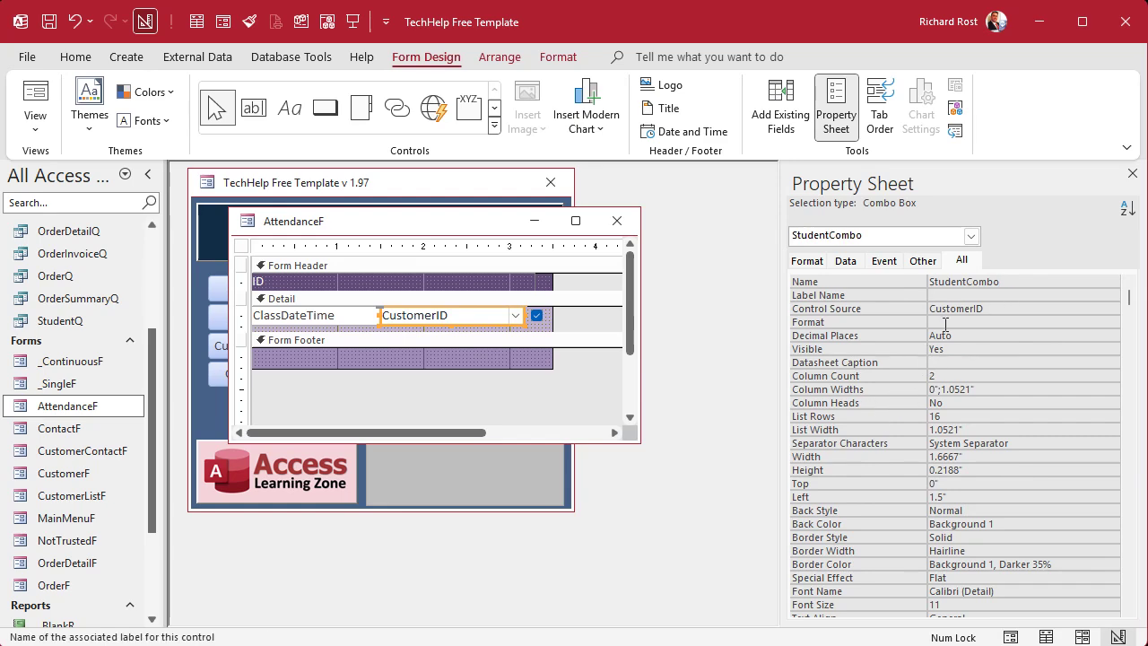
# Shrink the Detail section to the height of its controls and reopen AttendanceF in Form View.
pyautogui.moveTo(348, 334); pyautogui.dragTo(352, 304)
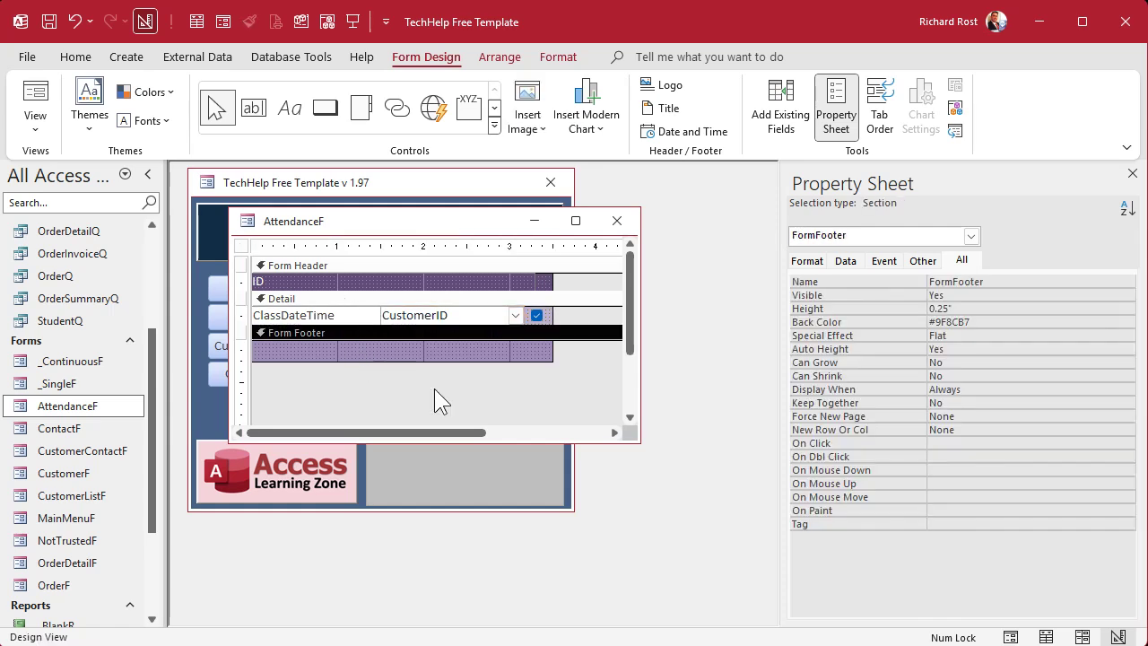
pyautogui.click(617, 220)
pyautogui.doubleClick(90, 406)
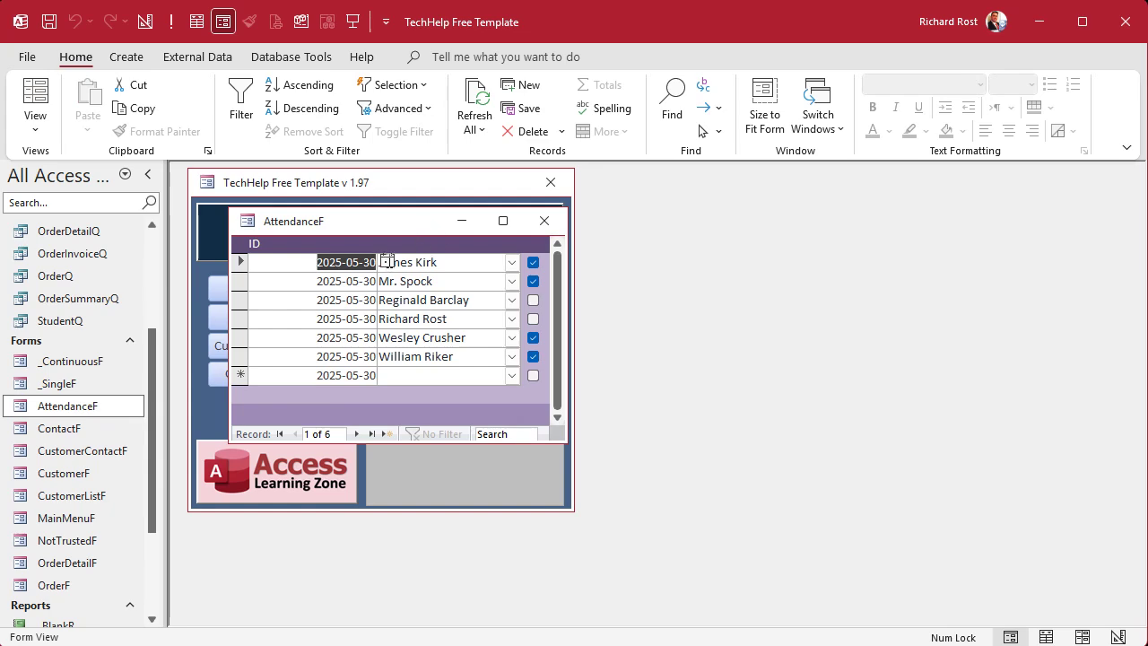
# Switch AttendanceF to Design View and set the ClassDateTime box's Show Date Picker property to Never.
pyautogui.rightClick(399, 223)
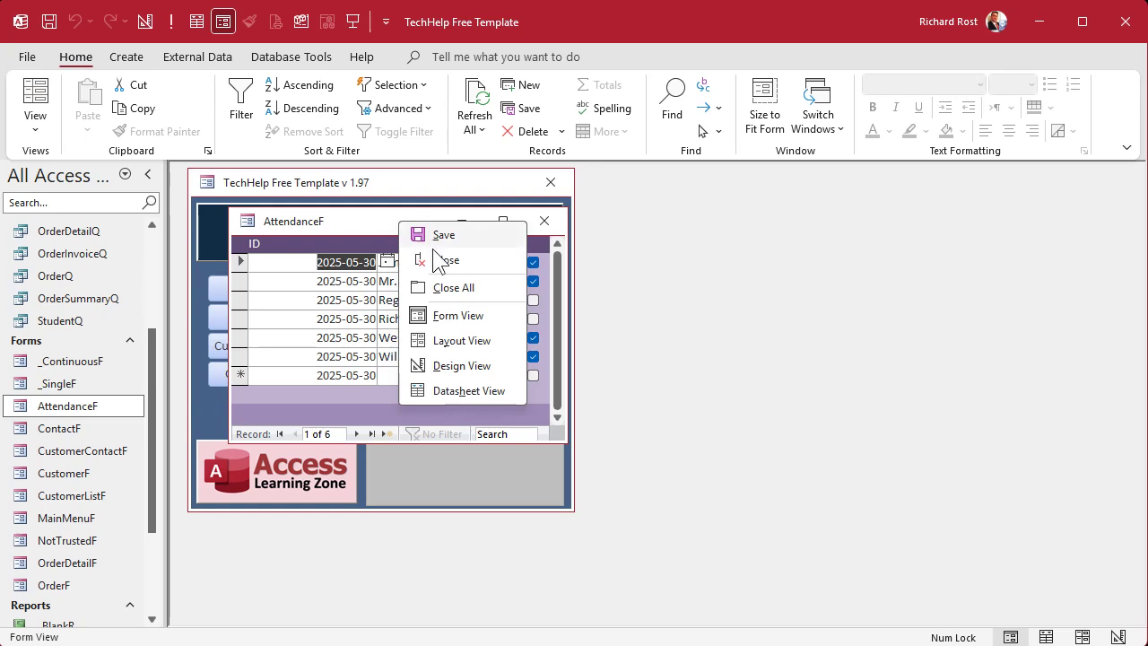
pyautogui.click(330, 267)
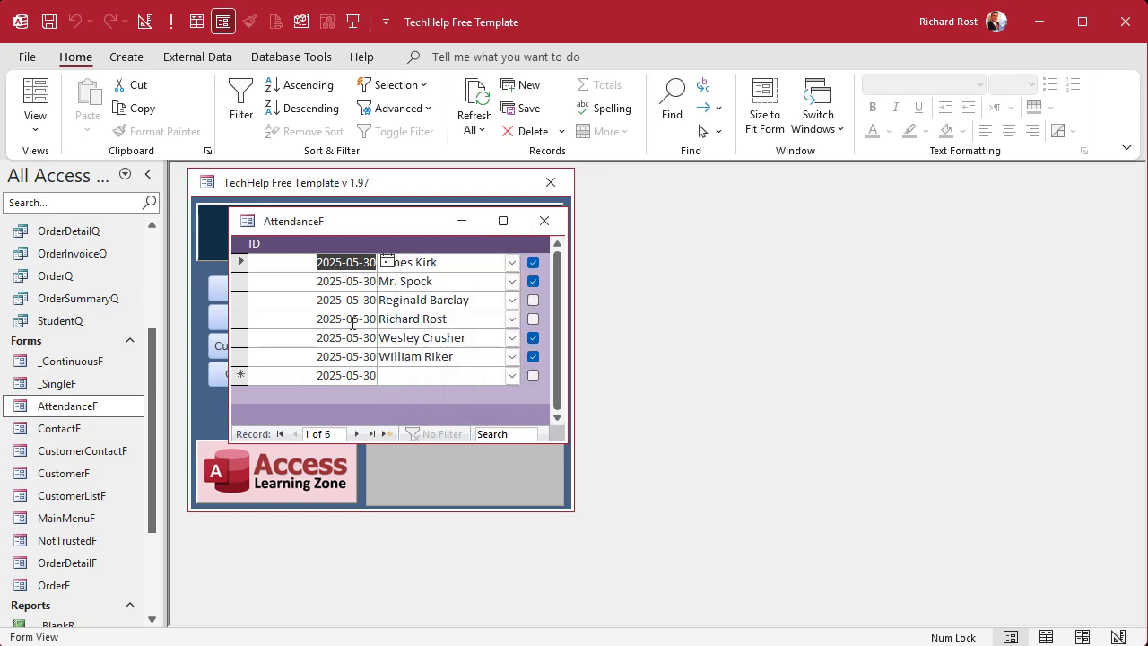
pyautogui.rightClick(408, 223)
pyautogui.click(442, 371)
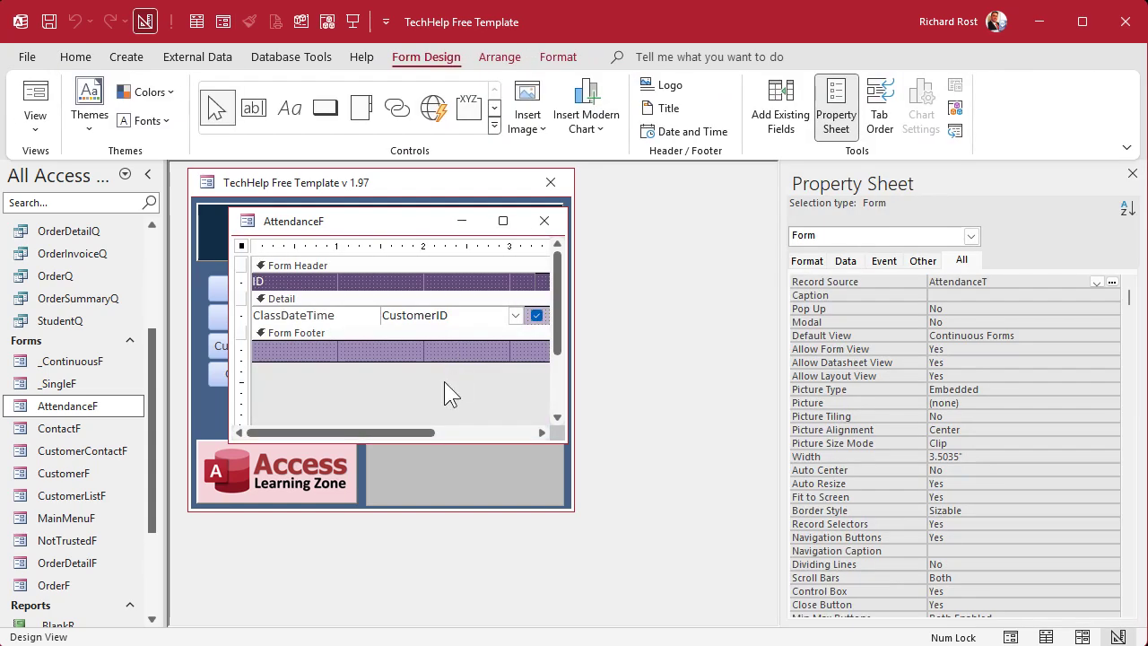
pyautogui.click(350, 315)
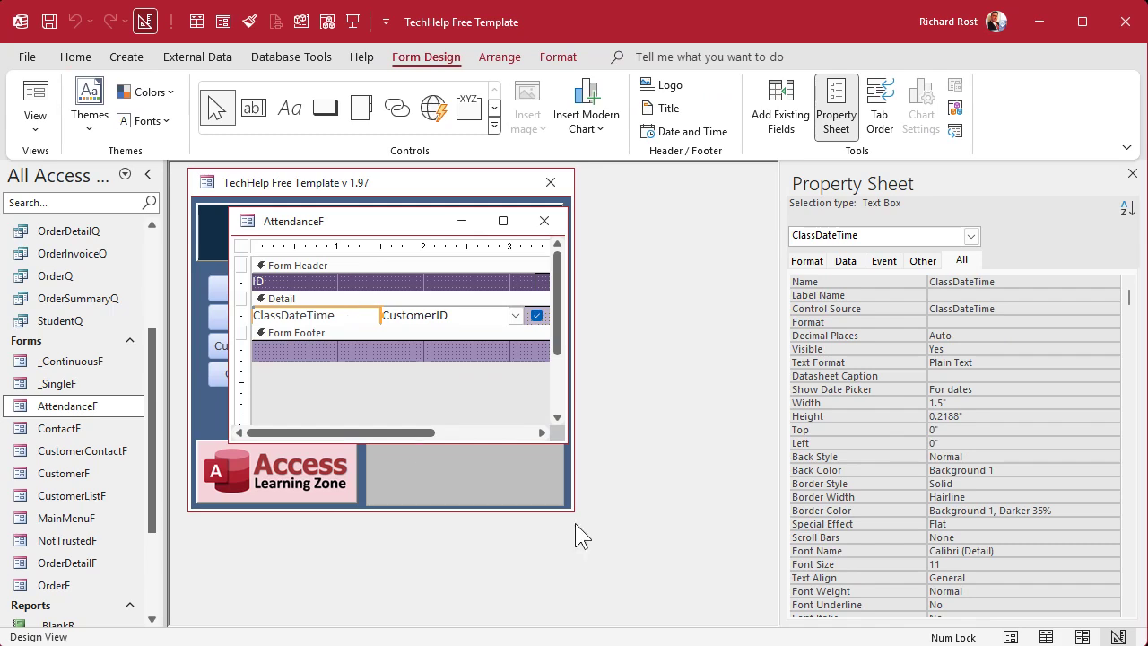
pyautogui.click(843, 261)
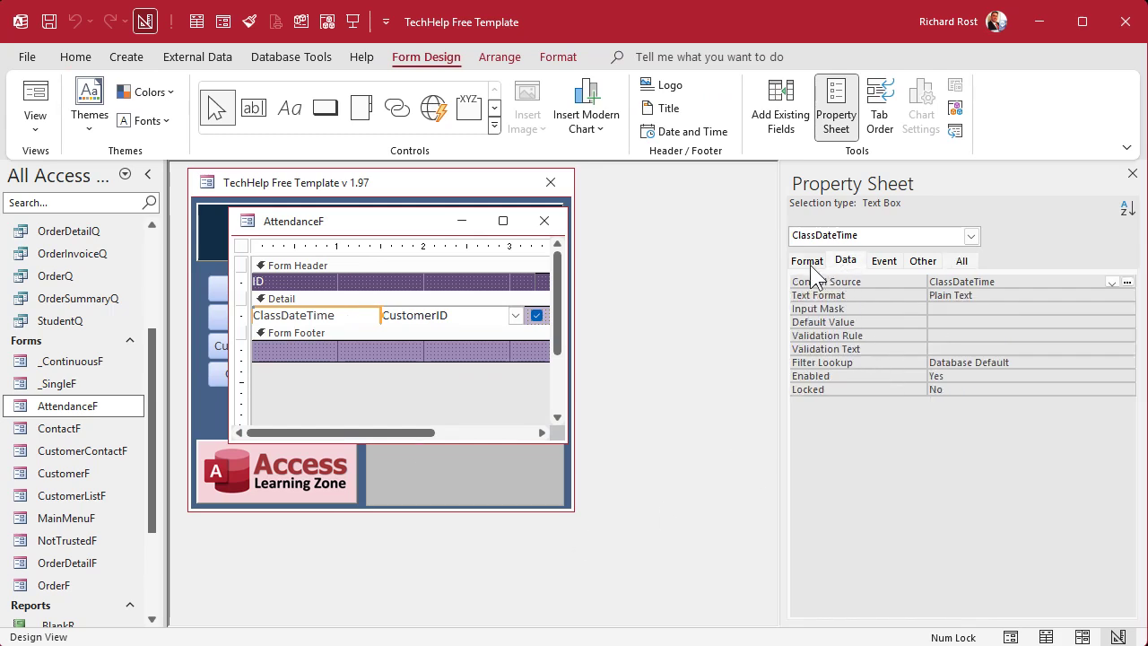
pyautogui.click(809, 263)
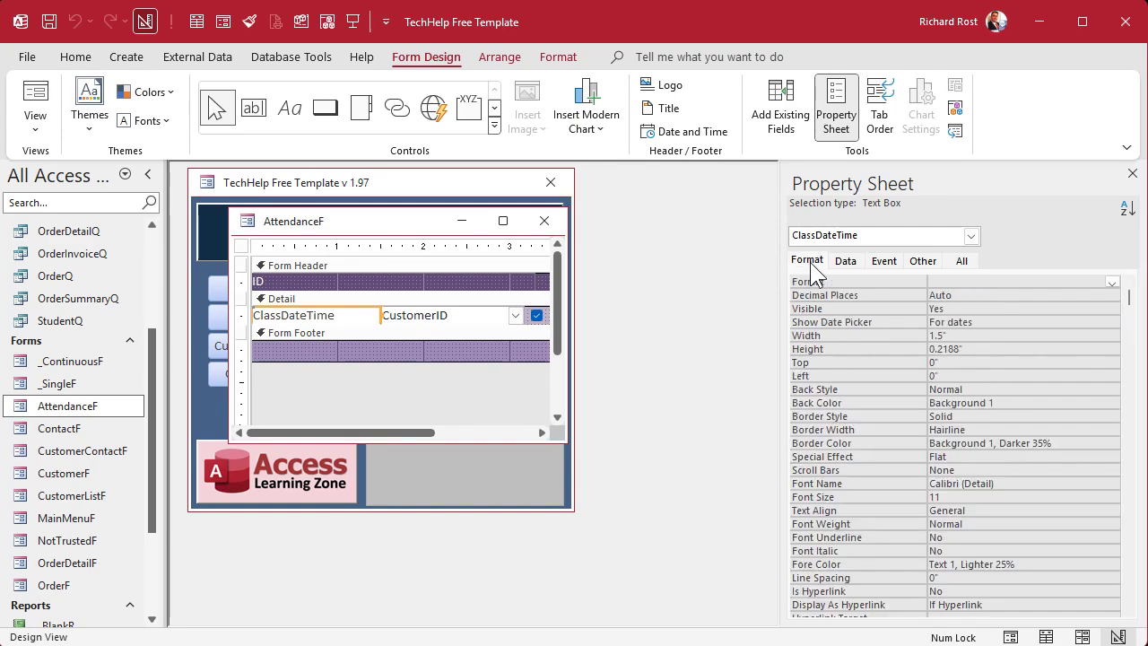
pyautogui.doubleClick(990, 324)
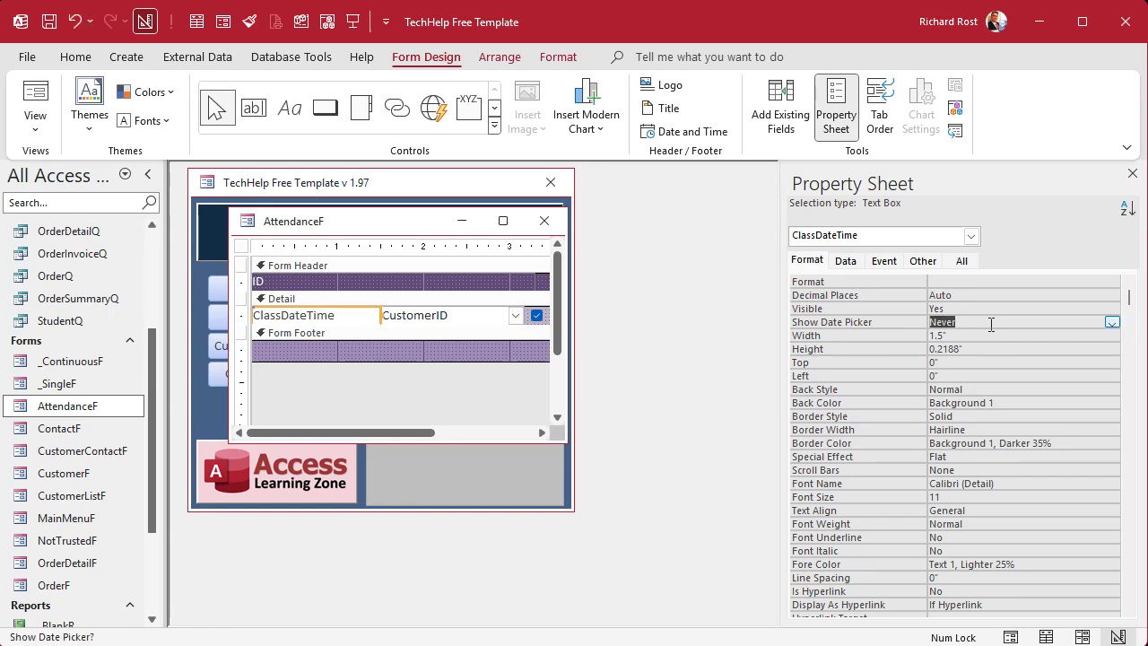
pyautogui.click(403, 227)
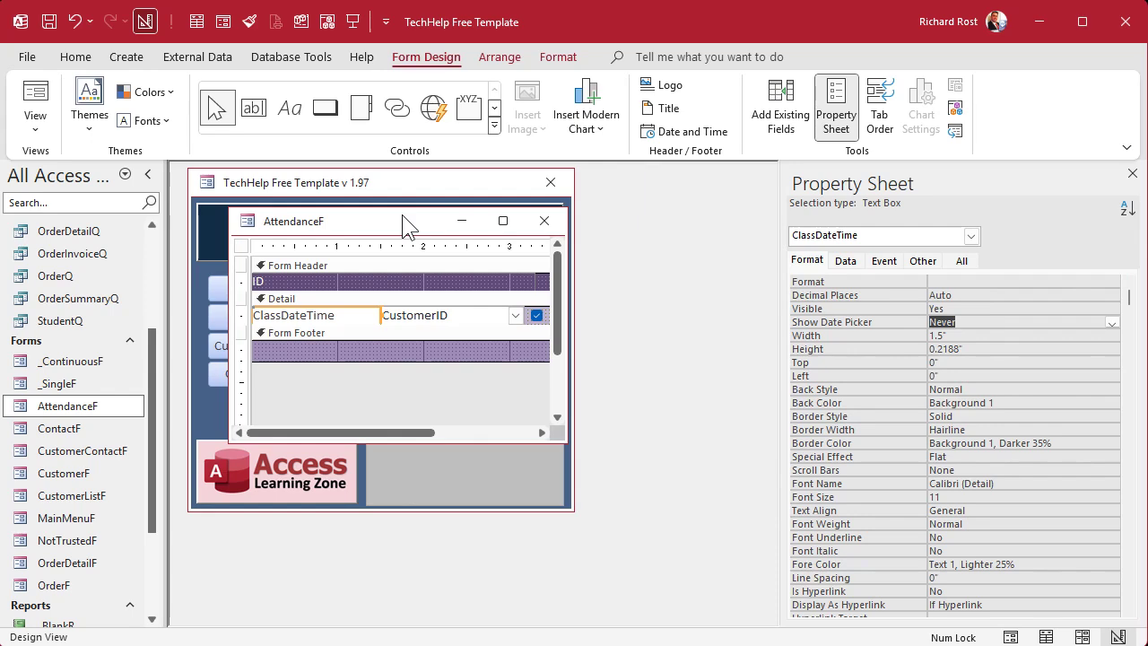
# Set the ClassDateTime box's Format to yyyy-mm-dd - ddd and reopen AttendanceF in Form View.
pyautogui.click(845, 262)
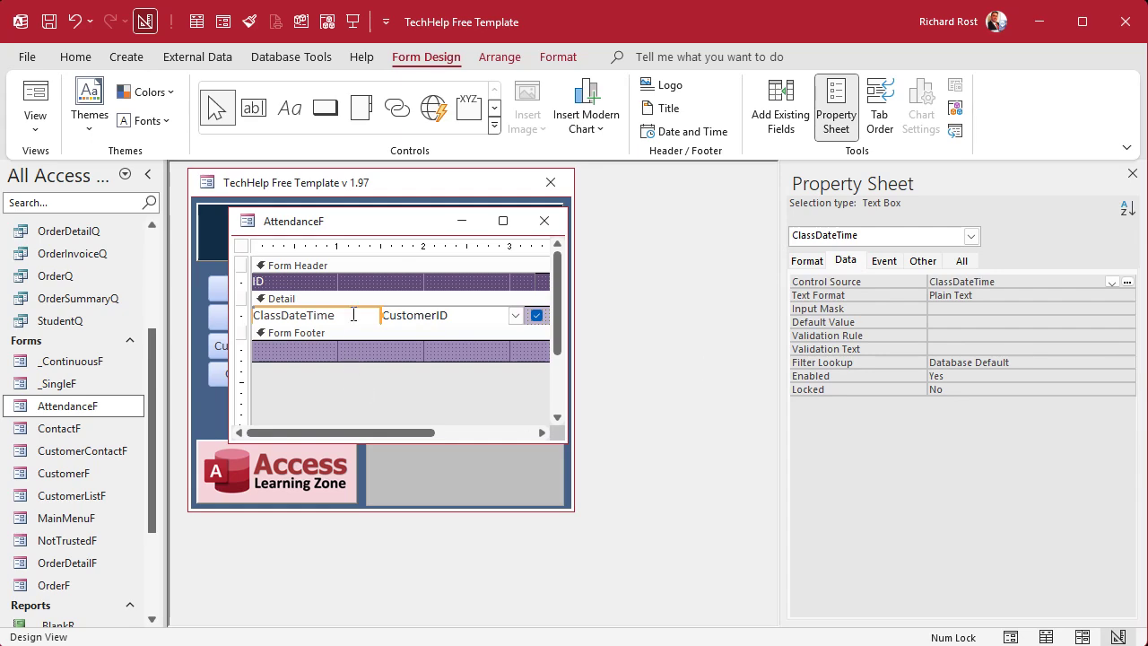
pyautogui.click(804, 260)
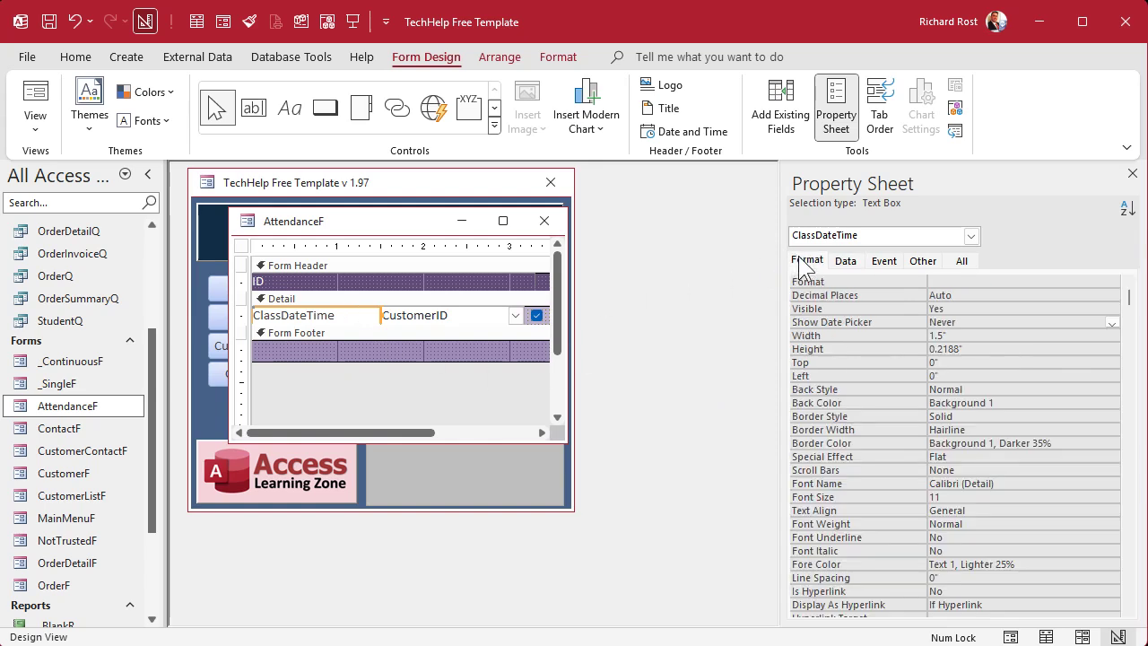
pyautogui.click(964, 280)
pyautogui.write('sh')
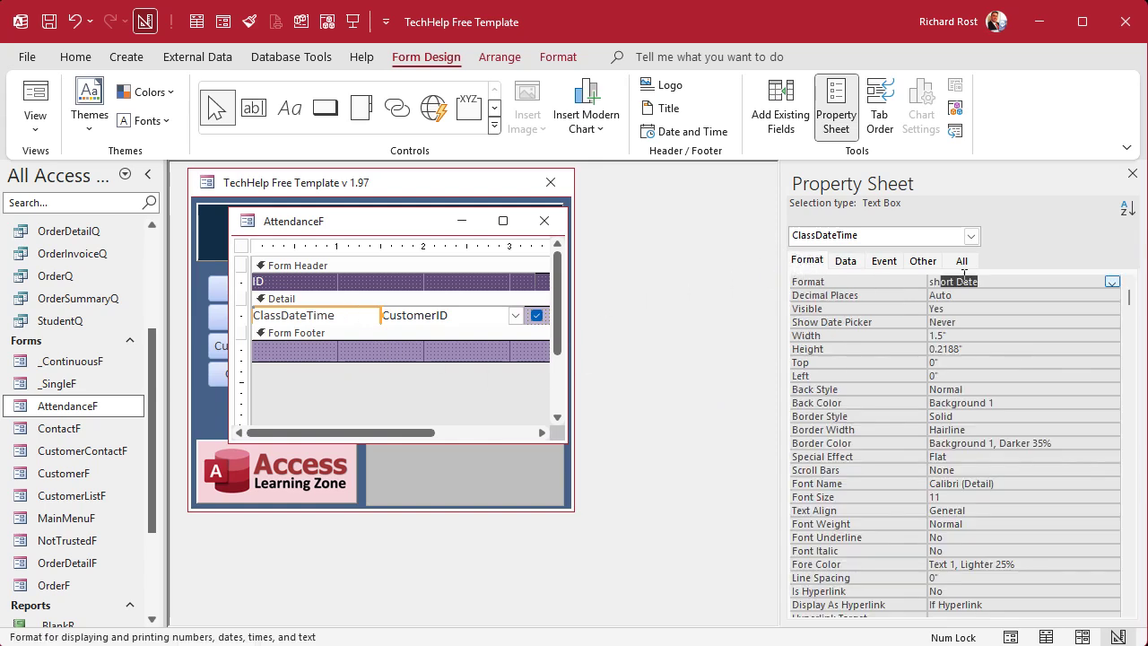
pyautogui.press('BackSpace')
pyautogui.press('BackSpace')
pyautogui.press('BackSpace')
pyautogui.write('yyyy')
pyautogui.hotkey('shift', 'F2')
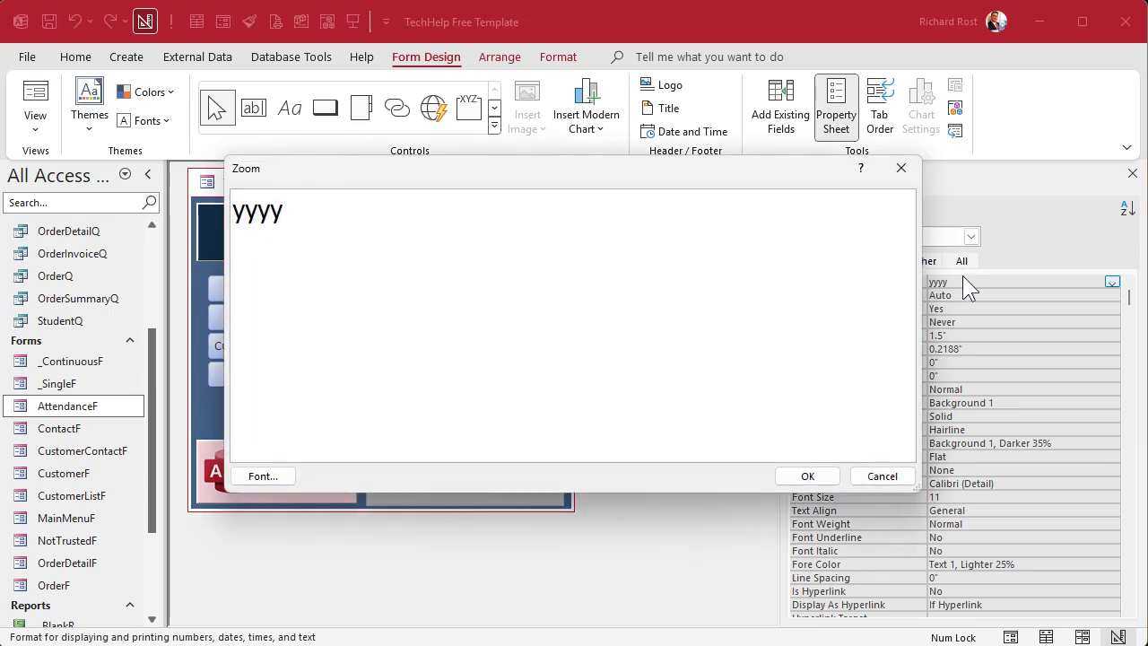
pyautogui.click(672, 287)
pyautogui.write('-mm-dd ')
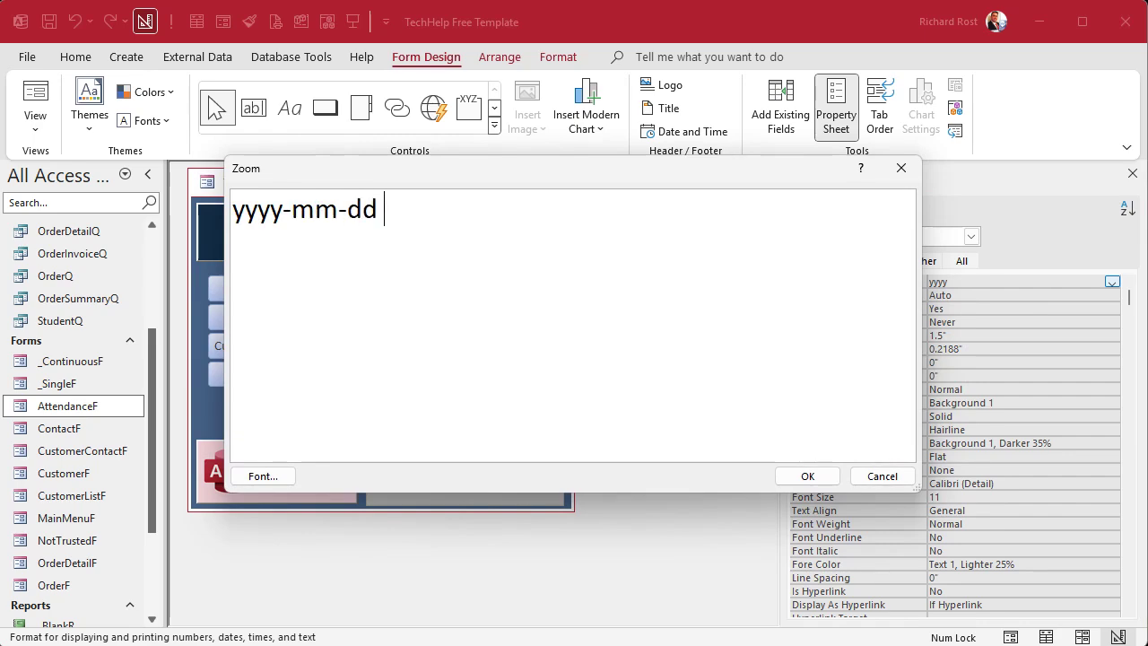
pyautogui.write('- ddd')
pyautogui.moveTo(379, 209); pyautogui.dragTo(205, 225)
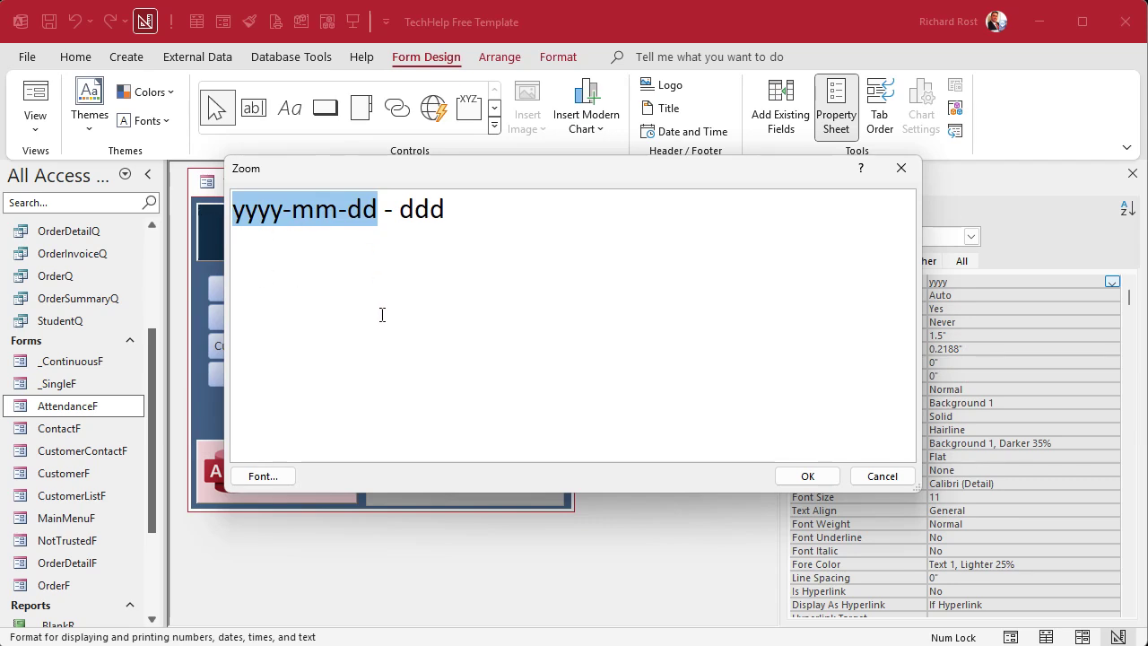
pyautogui.moveTo(399, 215); pyautogui.dragTo(377, 216)
pyautogui.moveTo(399, 215); pyautogui.dragTo(458, 212)
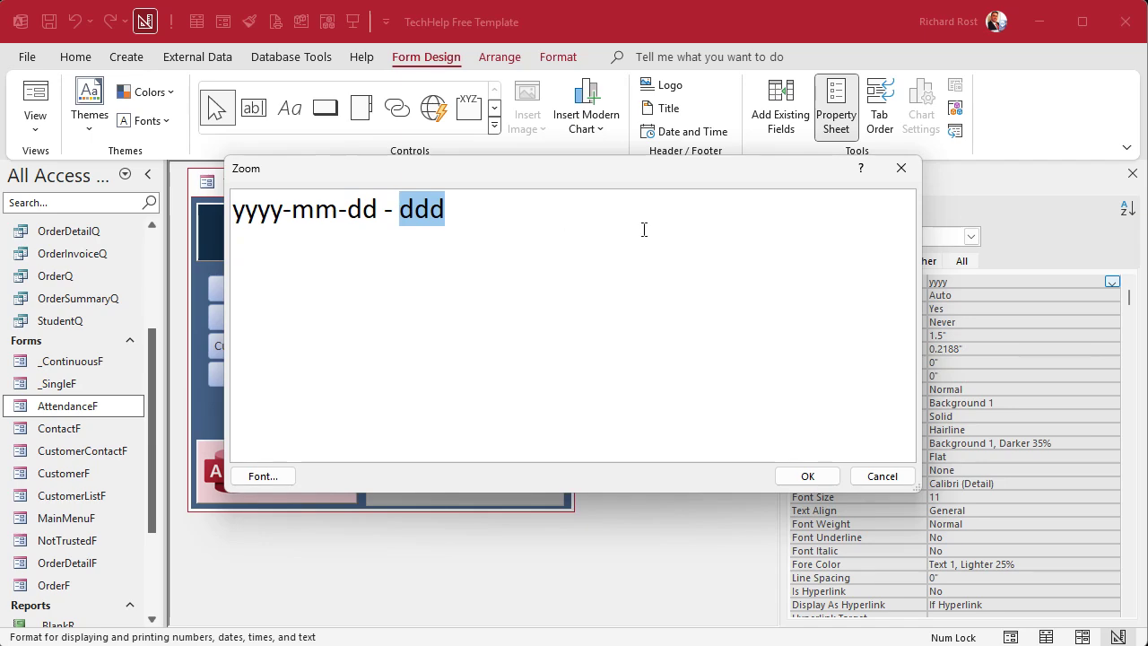
pyautogui.click(807, 476)
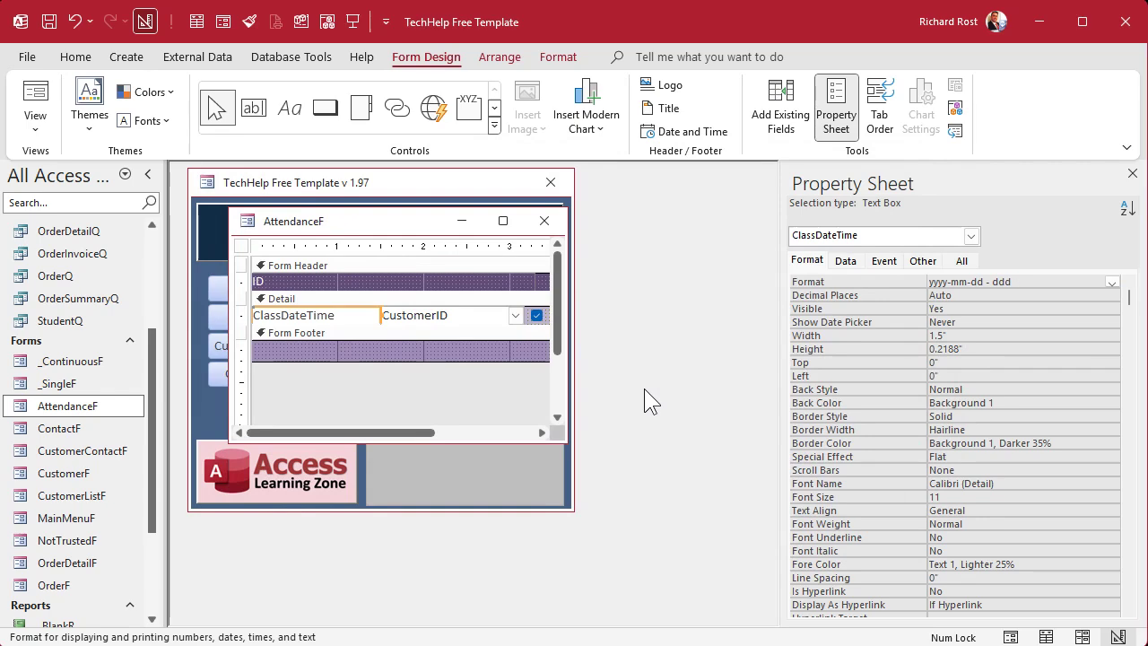
pyautogui.click(545, 221)
pyautogui.doubleClick(94, 408)
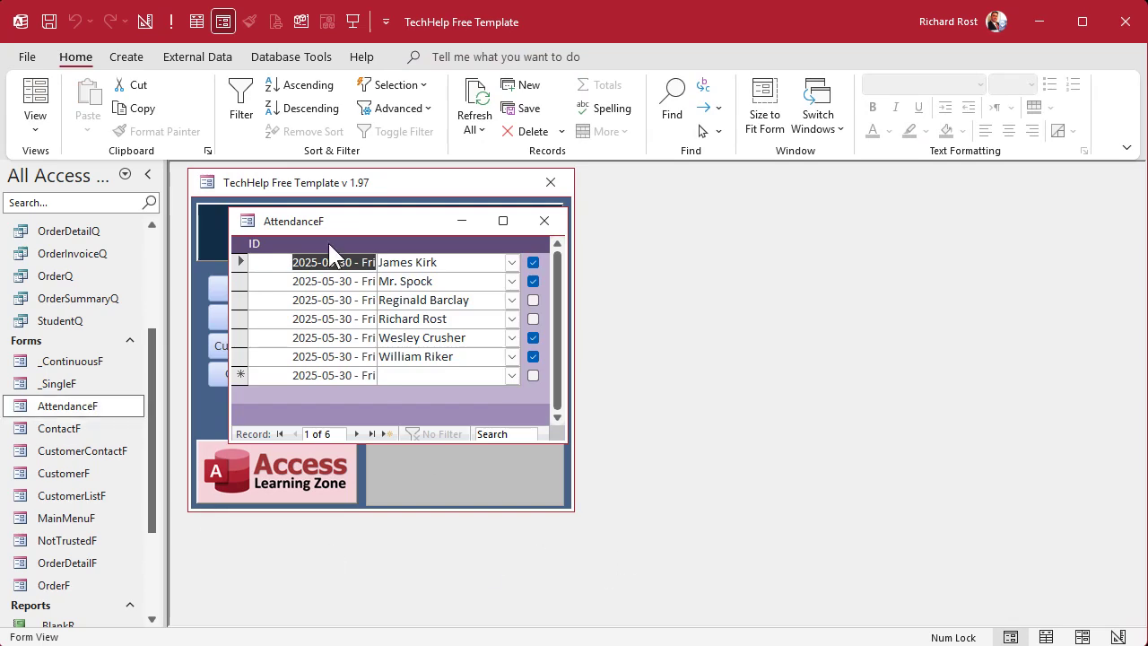
# Left-align the text of the ClassDateTime box in Design View and reopen AttendanceF in Form View.
pyautogui.rightClick(401, 226)
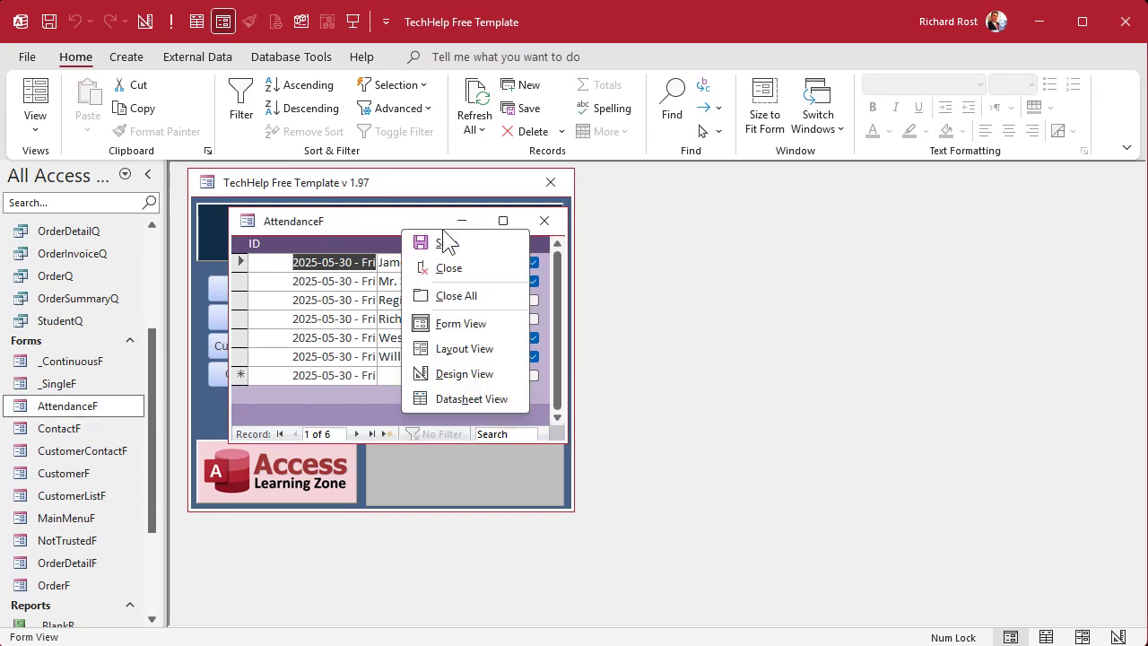
pyautogui.click(464, 374)
pyautogui.click(332, 316)
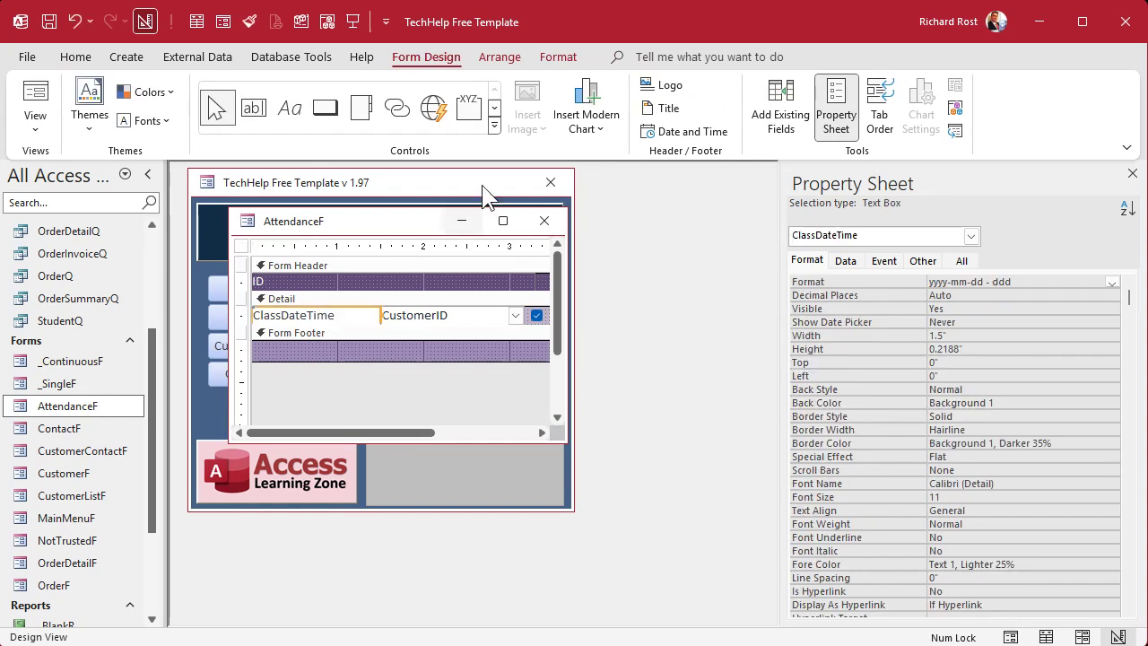
pyautogui.click(555, 59)
pyautogui.click(296, 119)
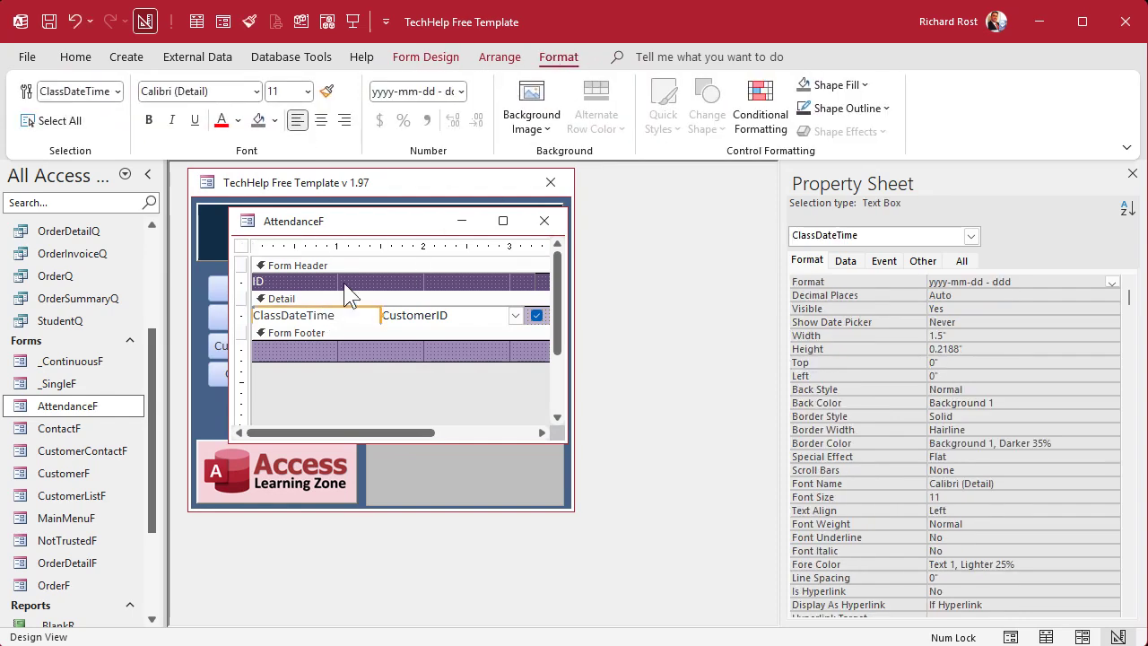
pyautogui.click(545, 221)
pyautogui.doubleClick(77, 406)
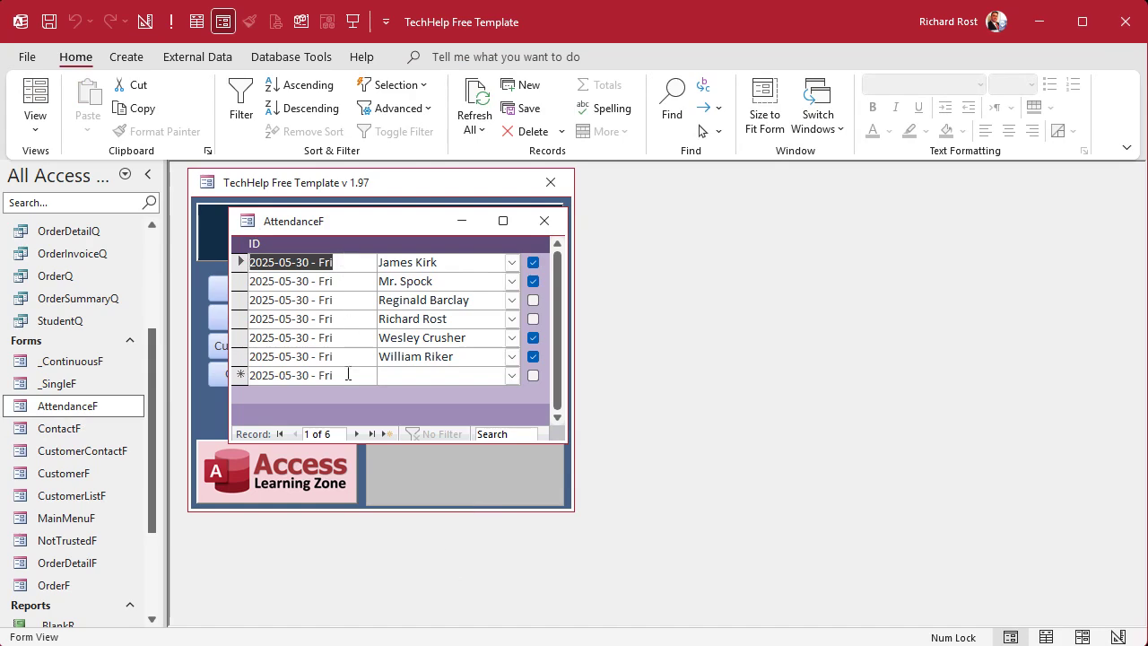
# Switch AttendanceF to Design View, enlarge its window and widen the Form Header label to about 3.67 inches.
pyautogui.rightClick(384, 223)
pyautogui.click(443, 362)
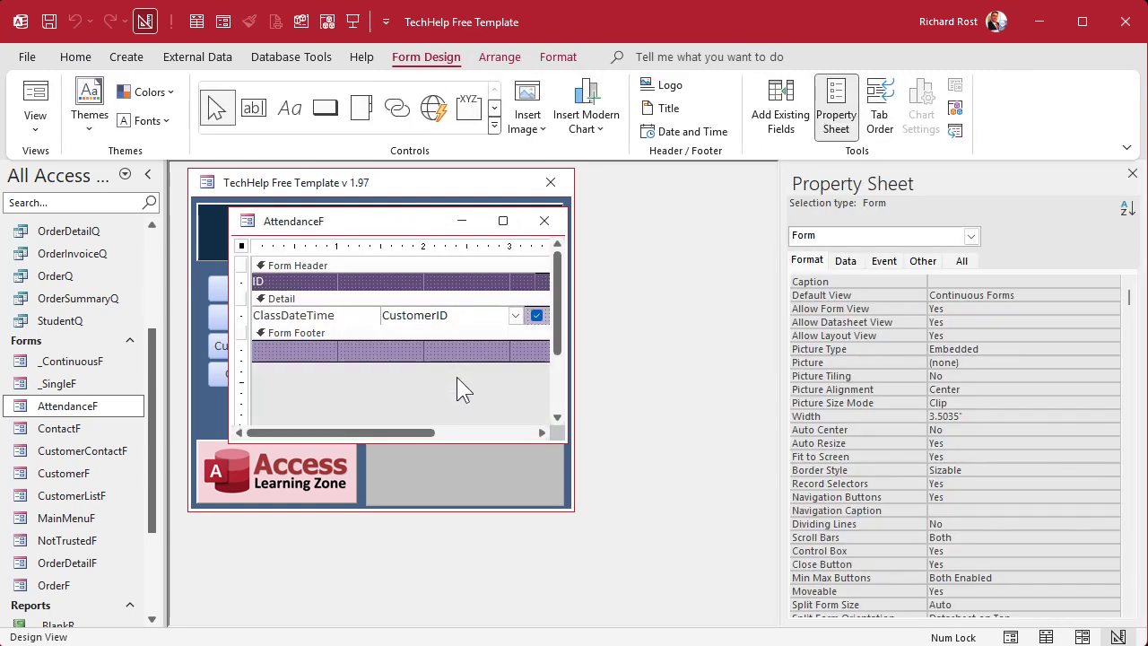
pyautogui.moveTo(565, 440); pyautogui.dragTo(726, 533)
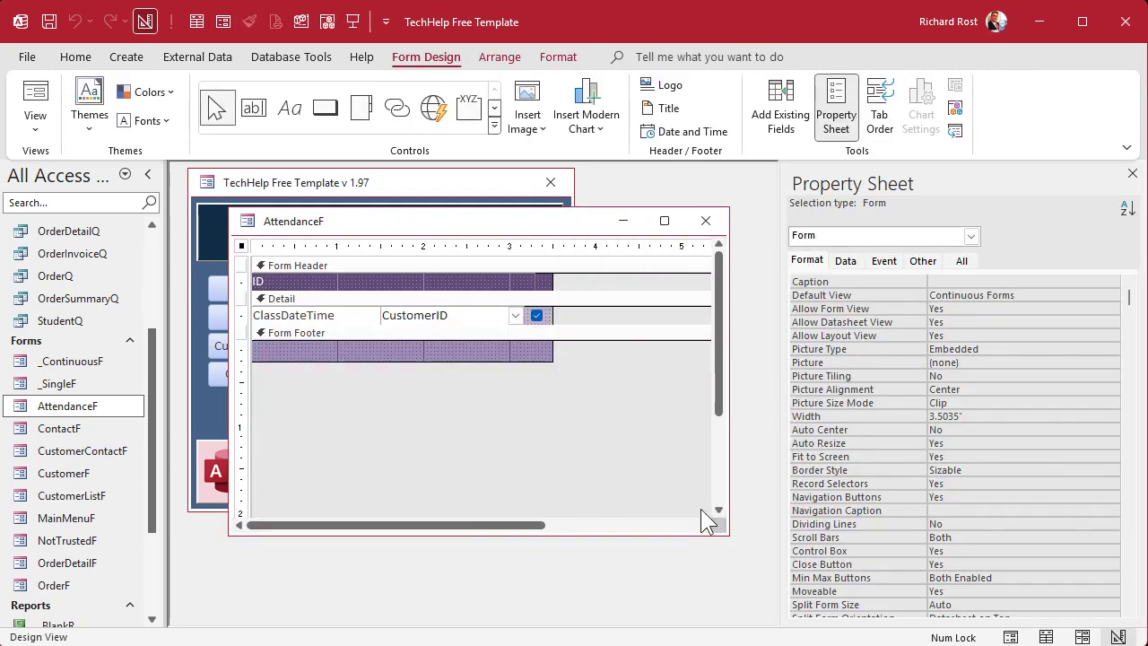
pyautogui.click(260, 285)
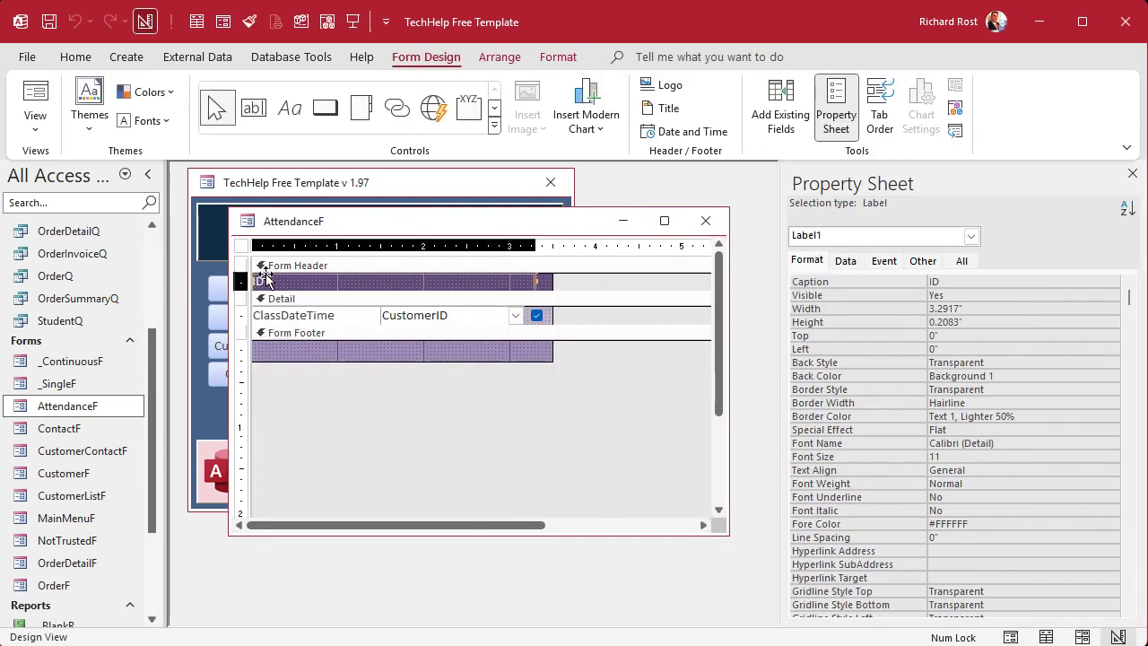
pyautogui.click(545, 292)
pyautogui.click(532, 282)
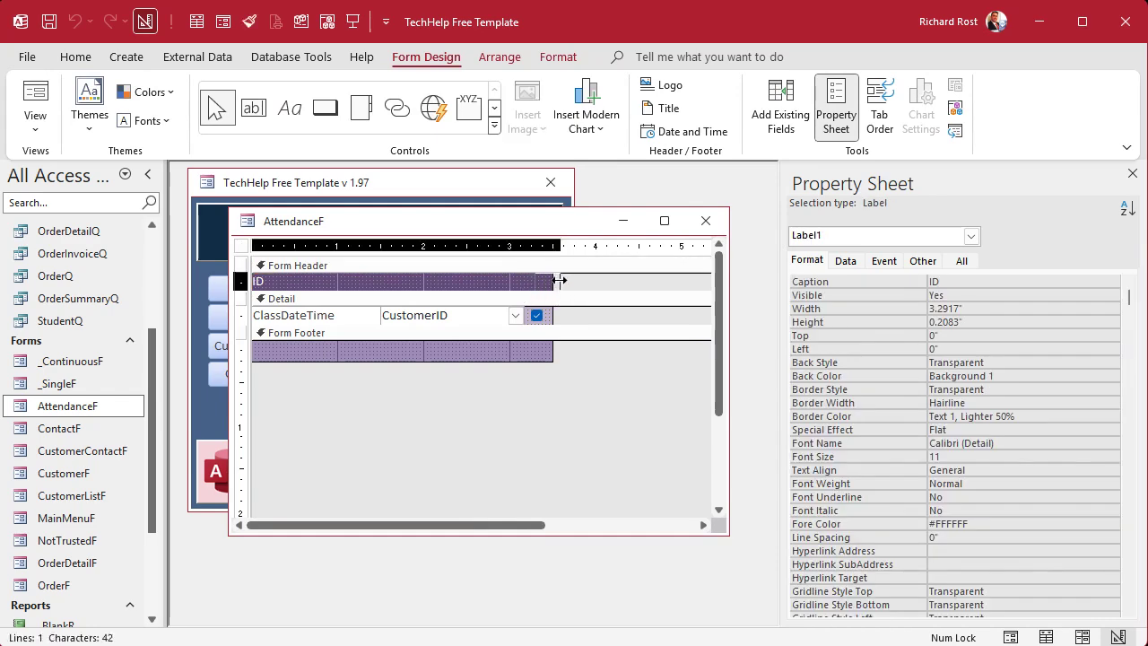
pyautogui.moveTo(557, 281); pyautogui.dragTo(569, 280)
# Replace the header label's caption with the column headings Class Date, Student and Present, spaced to line up over their fields.
pyautogui.write('Class Date')
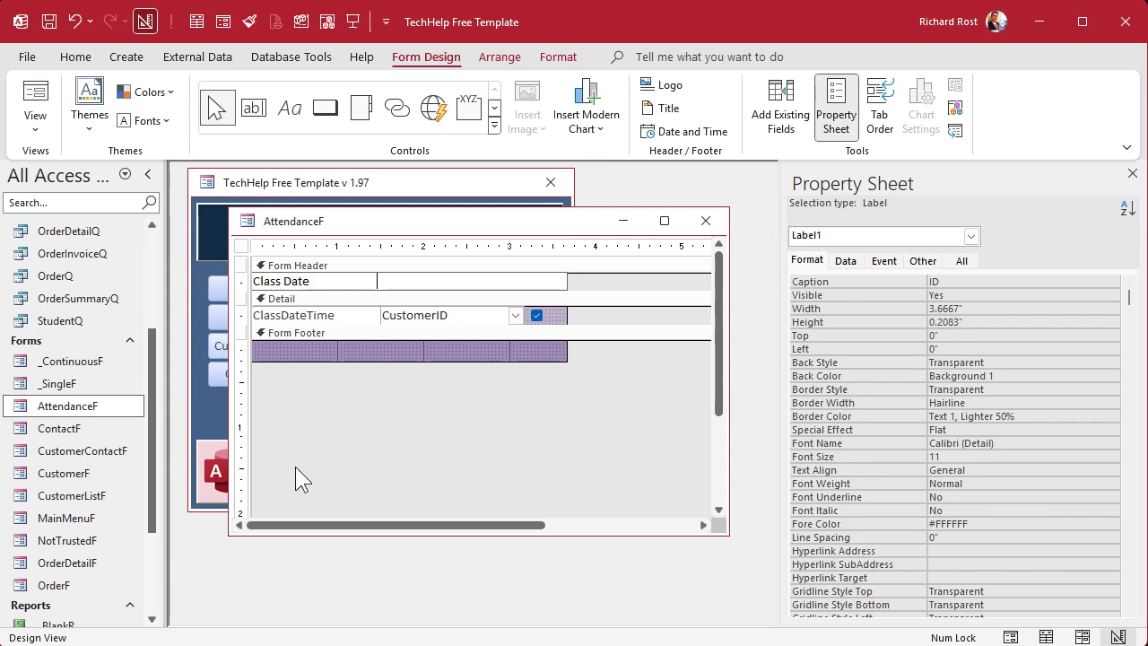
pyautogui.press('Return')
pyautogui.write('Student                               Present')
pyautogui.press('Return')
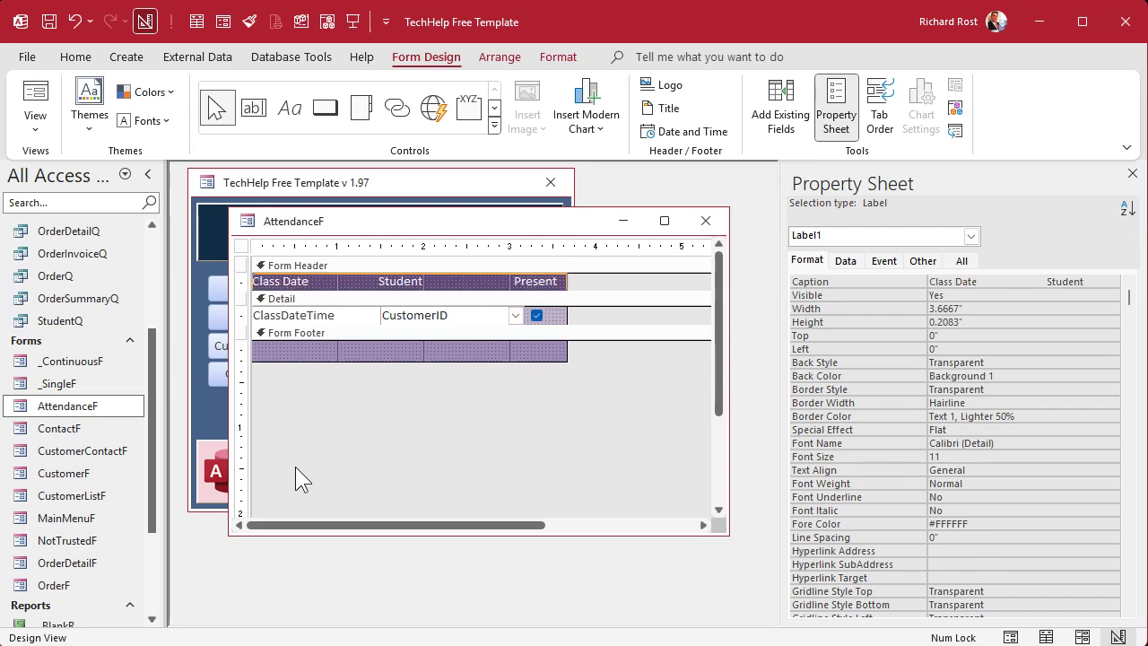
# Reduce the Form Footer's height slightly, then close AttendanceF and reopen it in Form View.
pyautogui.moveTo(430, 361); pyautogui.dragTo(432, 358)
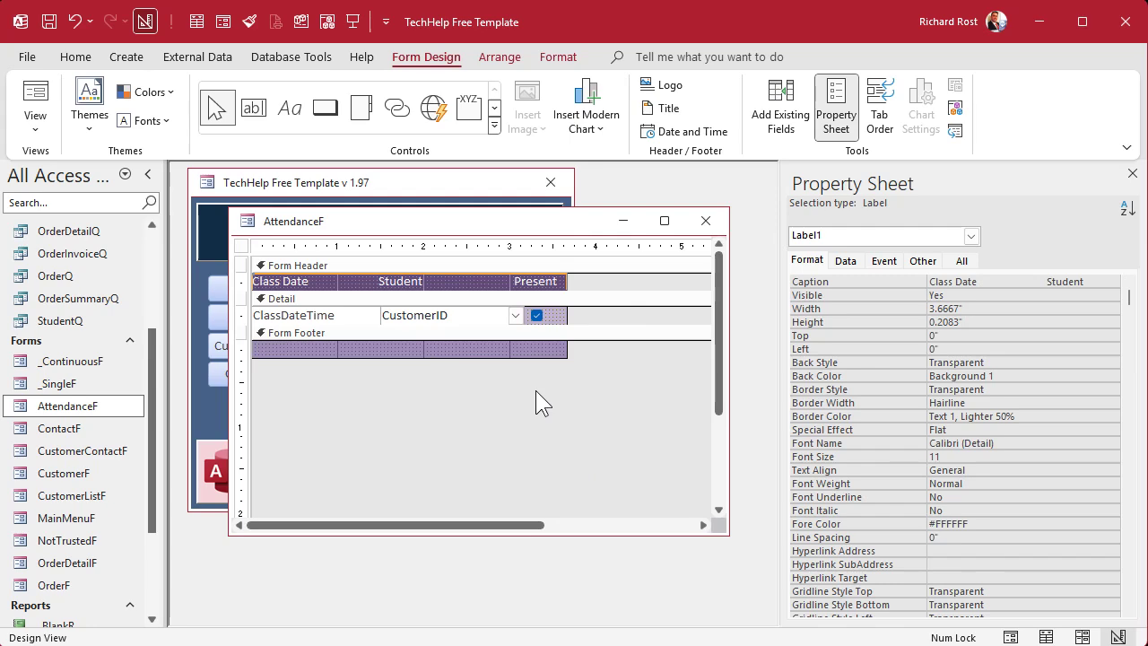
pyautogui.click(705, 220)
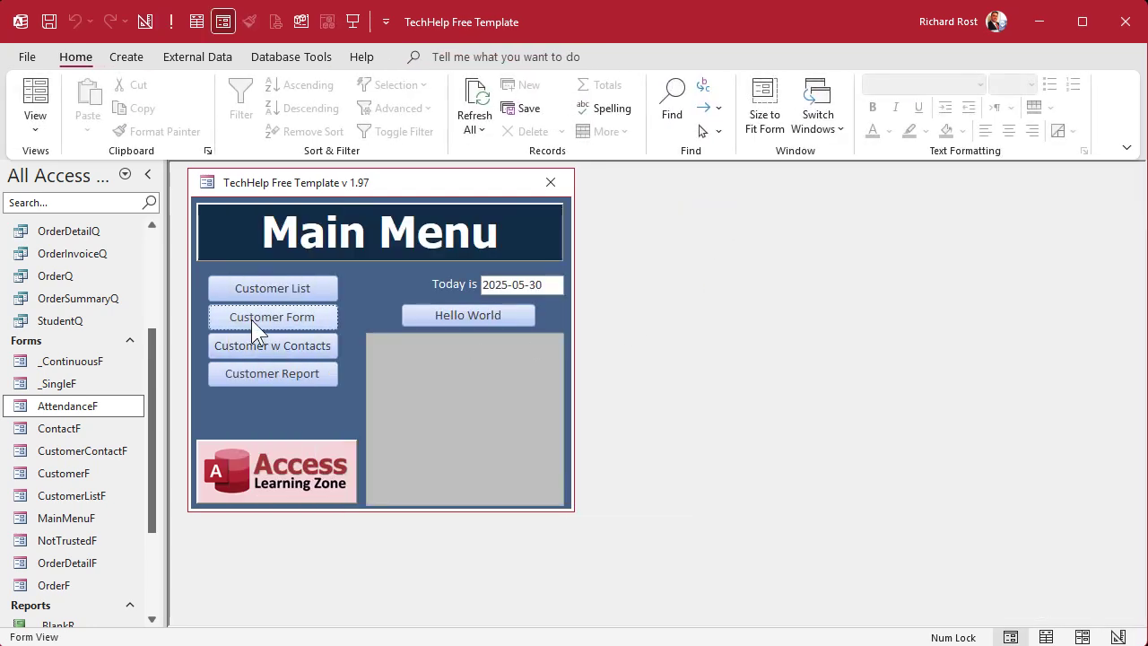
pyautogui.doubleClick(73, 405)
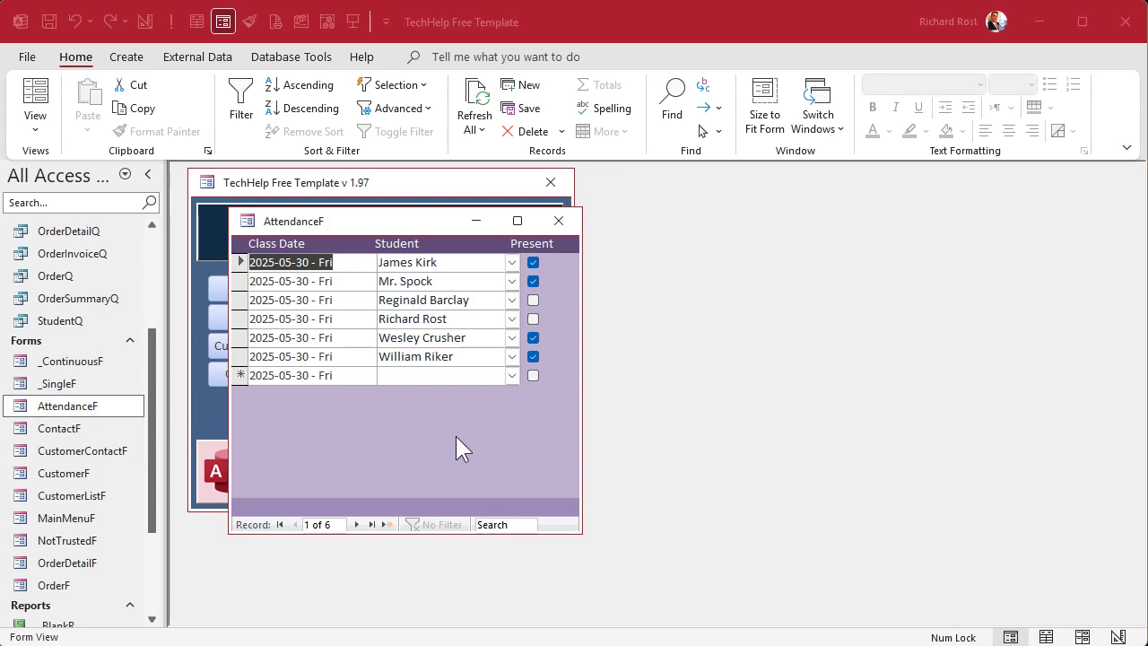
# Place the AttendanceF window beside the Main Menu form and select the day part of the Today is date.
pyautogui.moveTo(387, 230); pyautogui.dragTo(741, 205)
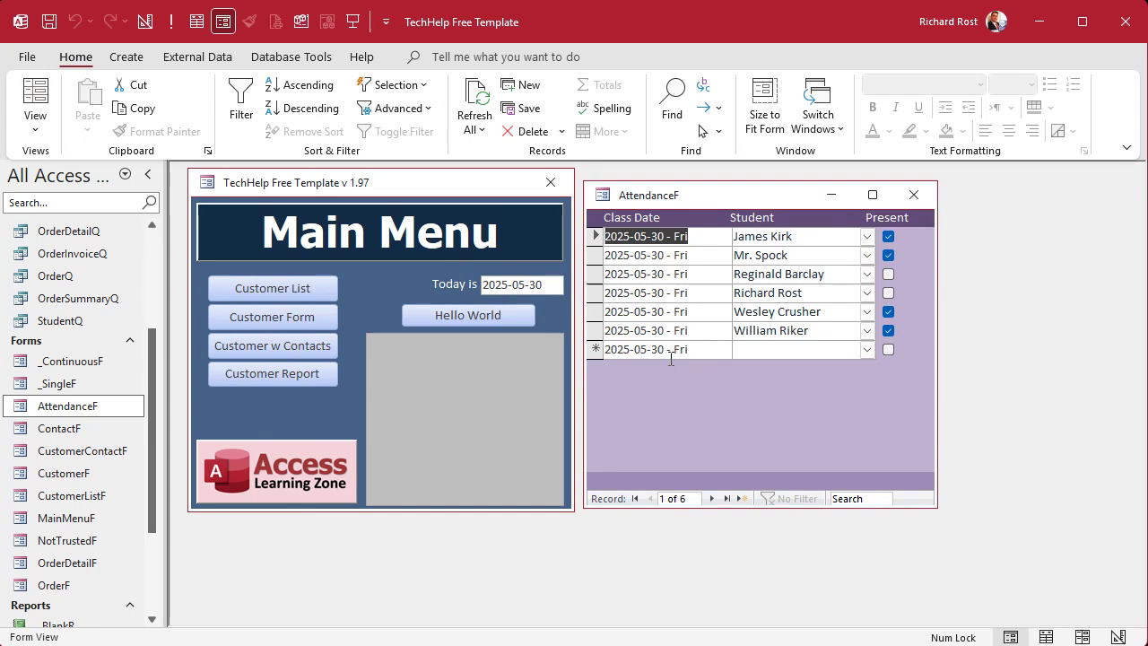
pyautogui.doubleClick(535, 284)
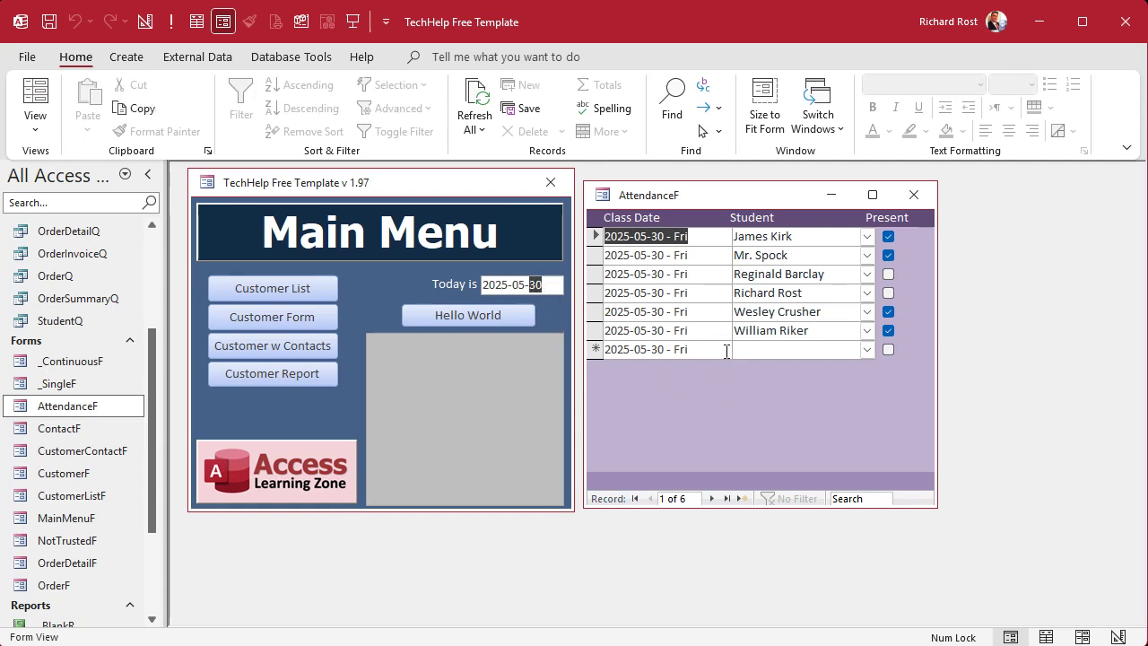